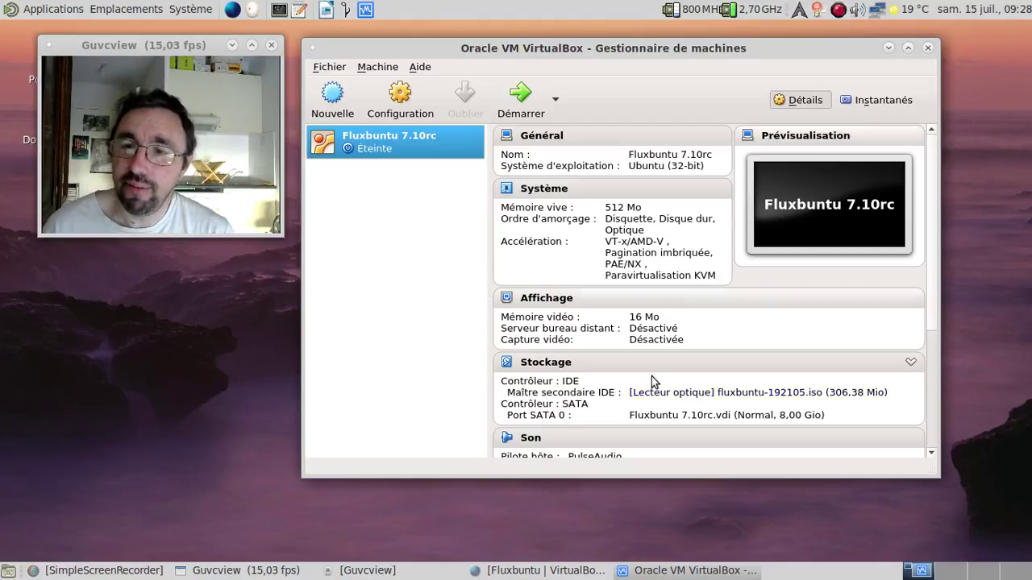
Bring the Firefox 'Fluxbuntu | VirtualBoxes' download page in front of the VirtualBox manager
left_click(539, 571)
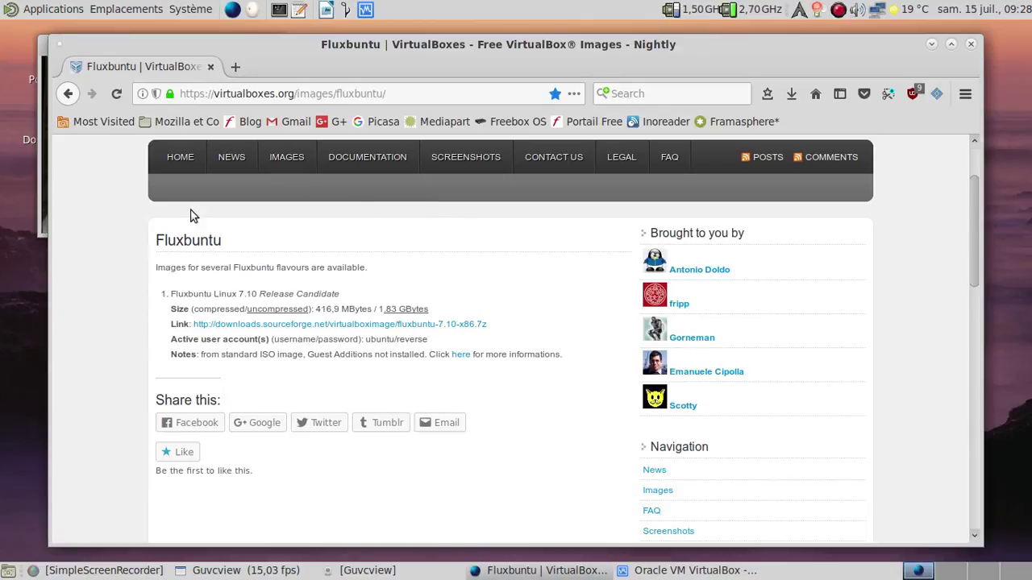
Minimize Firefox to reveal the VirtualBox manager's Fluxbuntu 7.10rc machine details
left_click(931, 44)
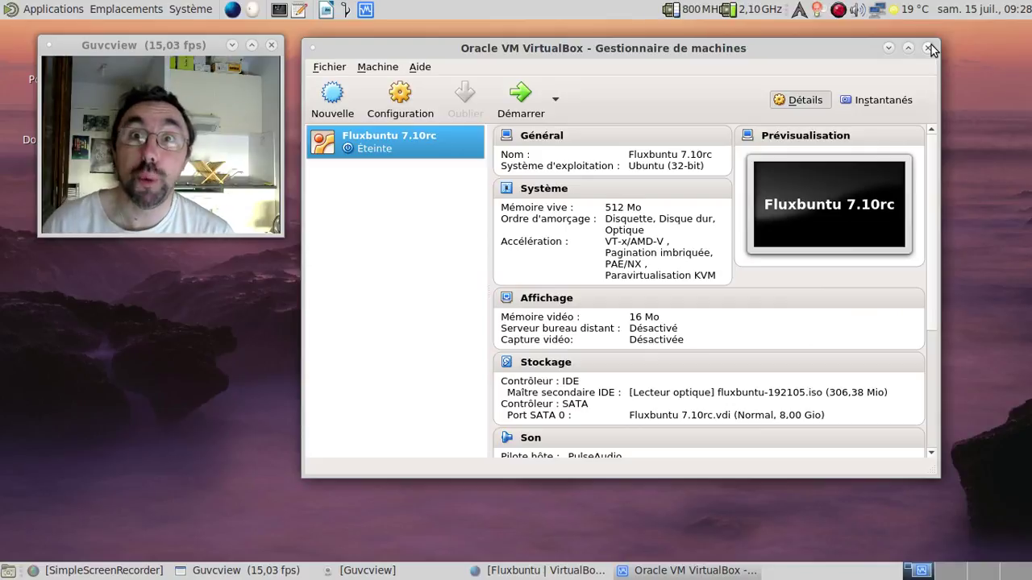
Start the Fluxbuntu 7.10rc machine and open the Téléchargements folder from Places
left_click(544, 100)
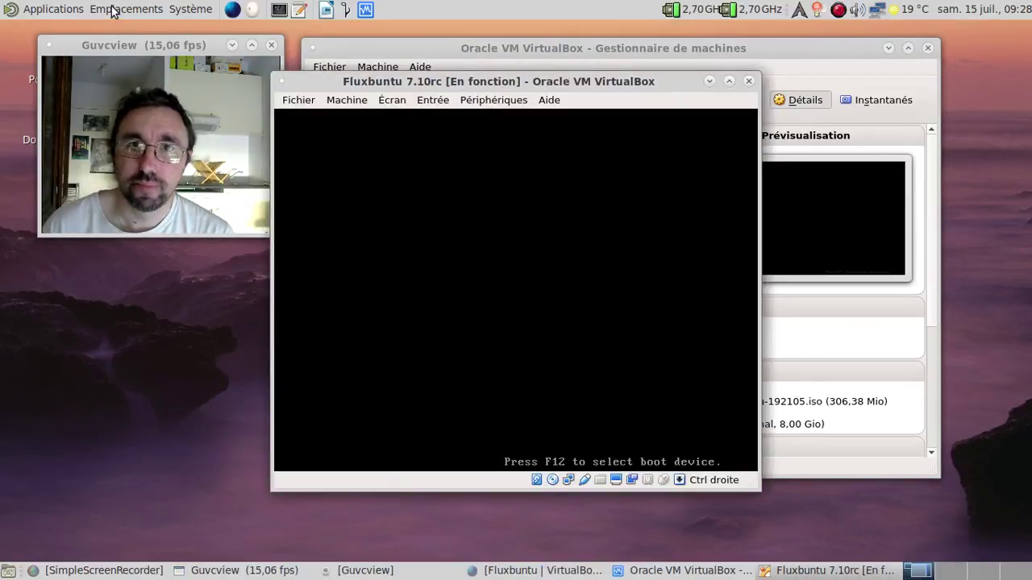
left_click(113, 11)
left_click(129, 29)
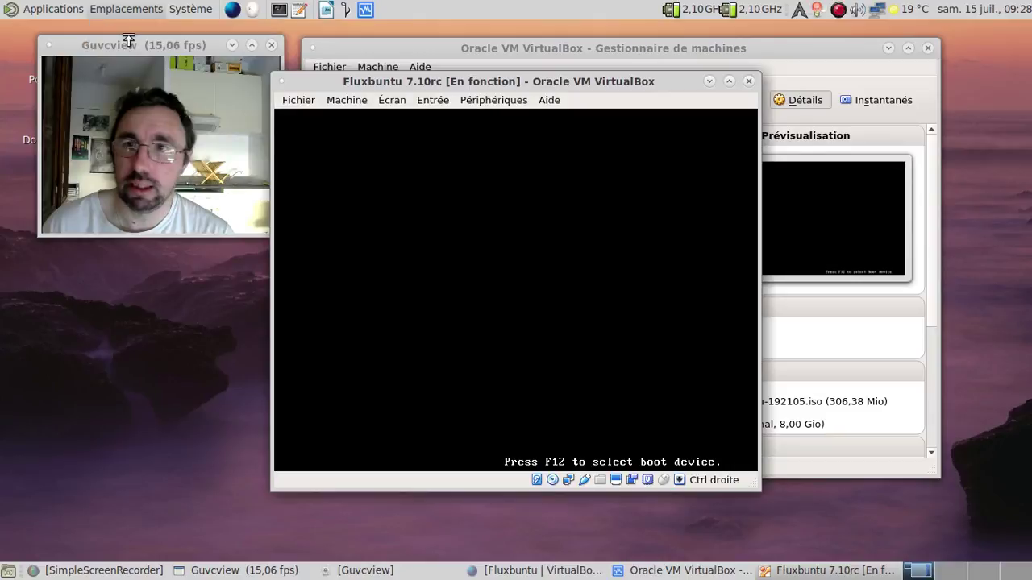
double_click(689, 258)
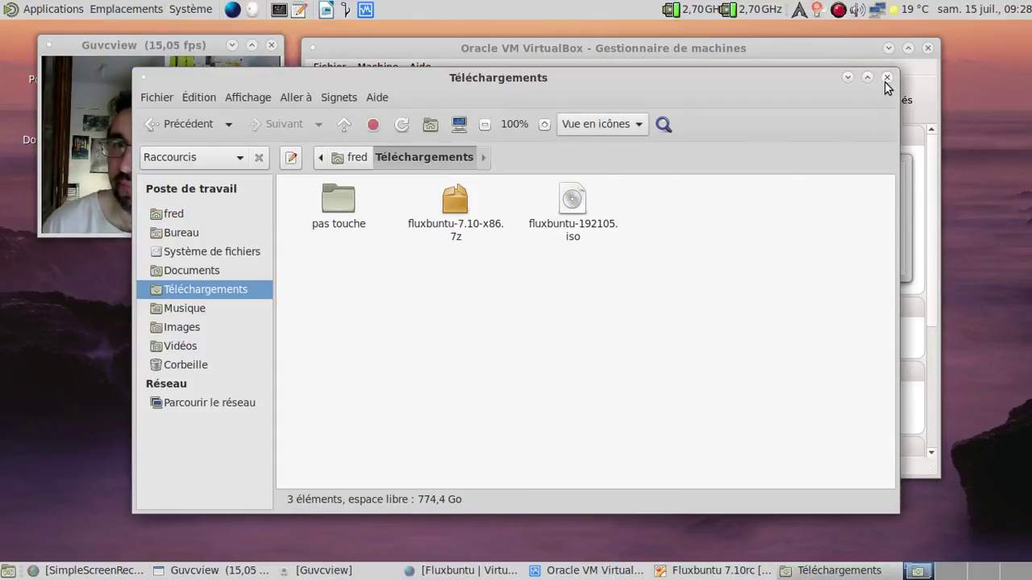
Return to the VM and choose Français as the installer language
left_click(849, 77)
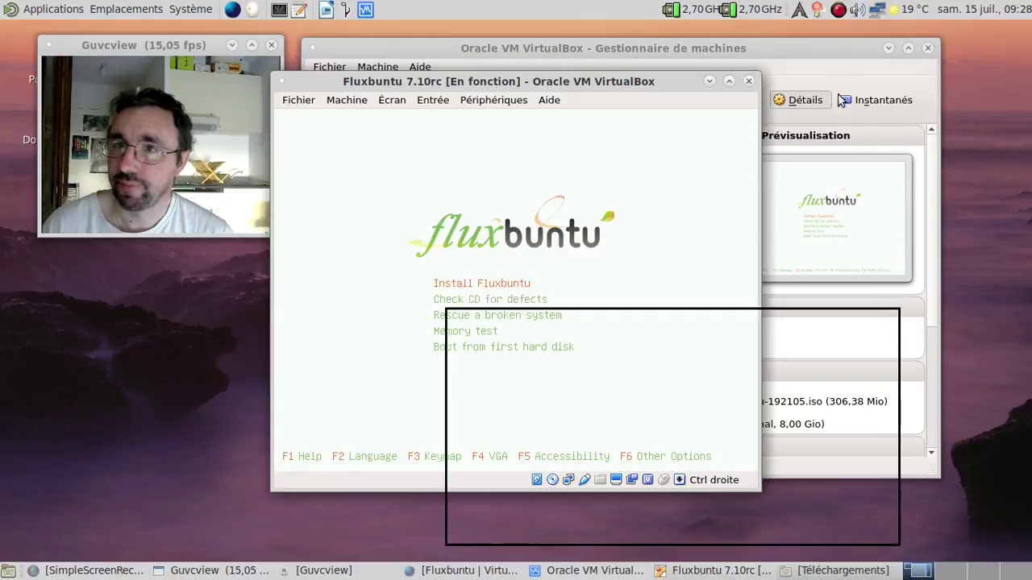
key("Down")
key("Down")
key("Down")
key("Down")
key("Down")
key("Down")
key("Down")
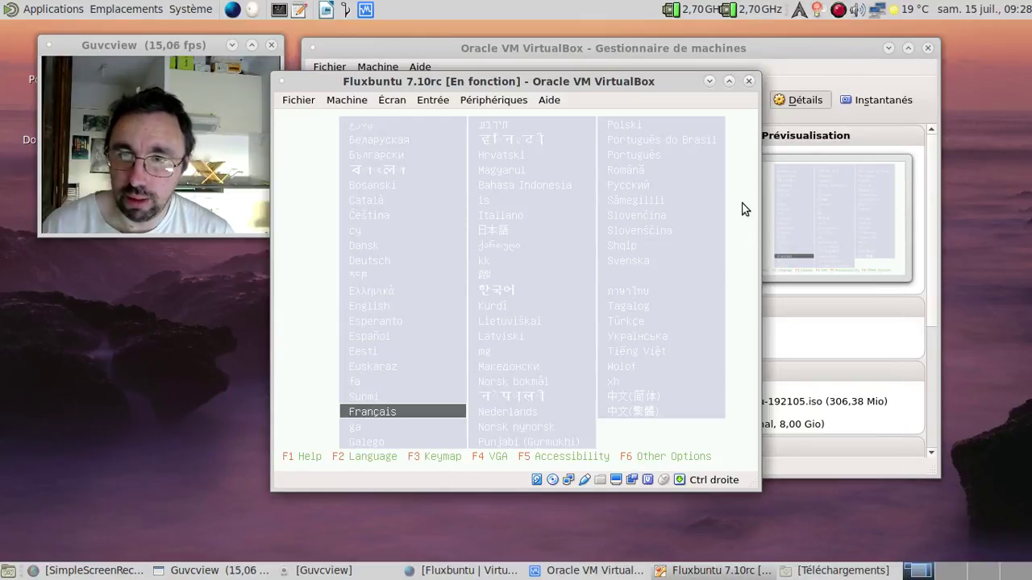
key("Return")
key("Return")
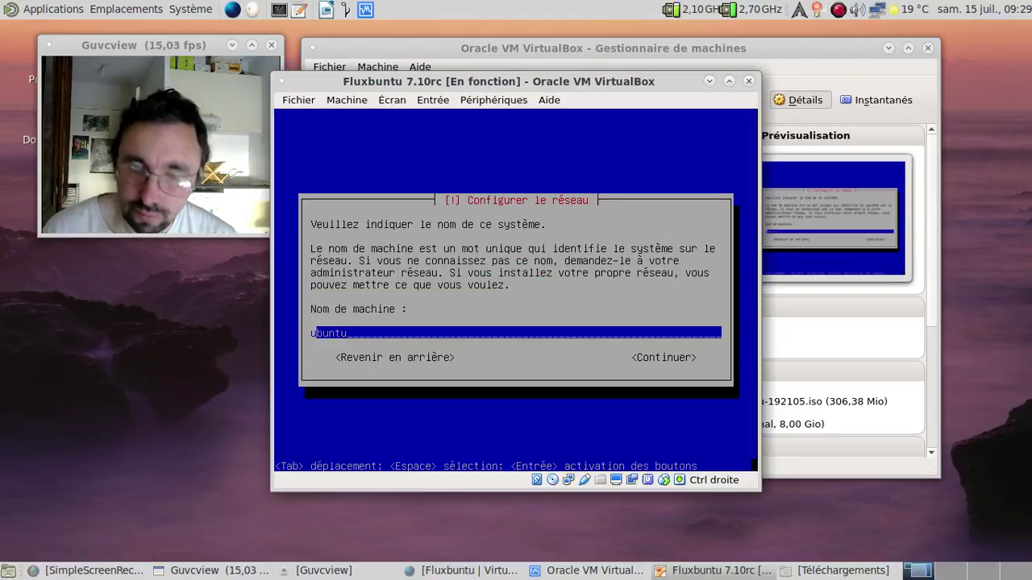
Set the machine's hostname to 'fredo-flx' and continue
type("fredo-")
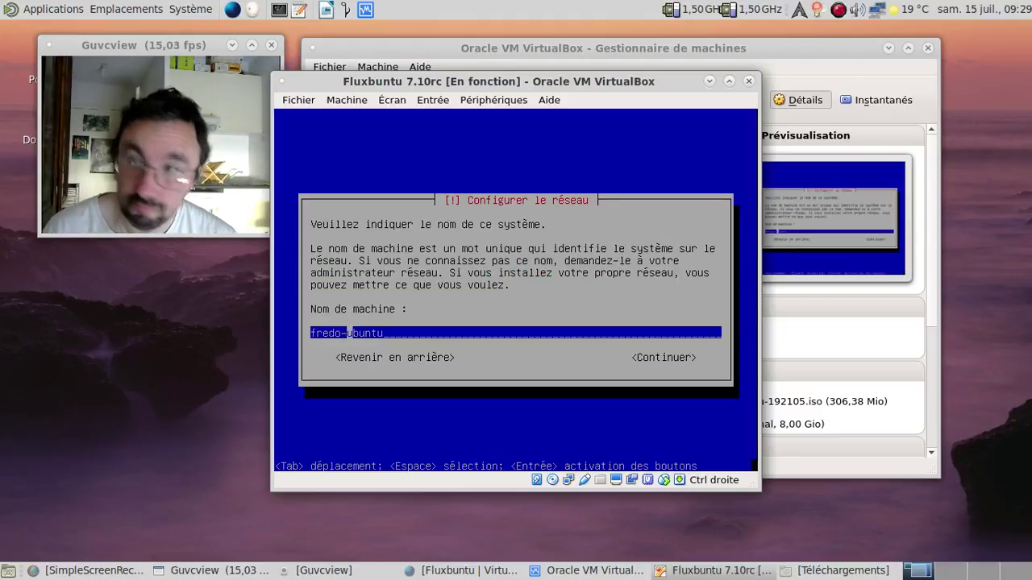
type("fl")
key("Right")
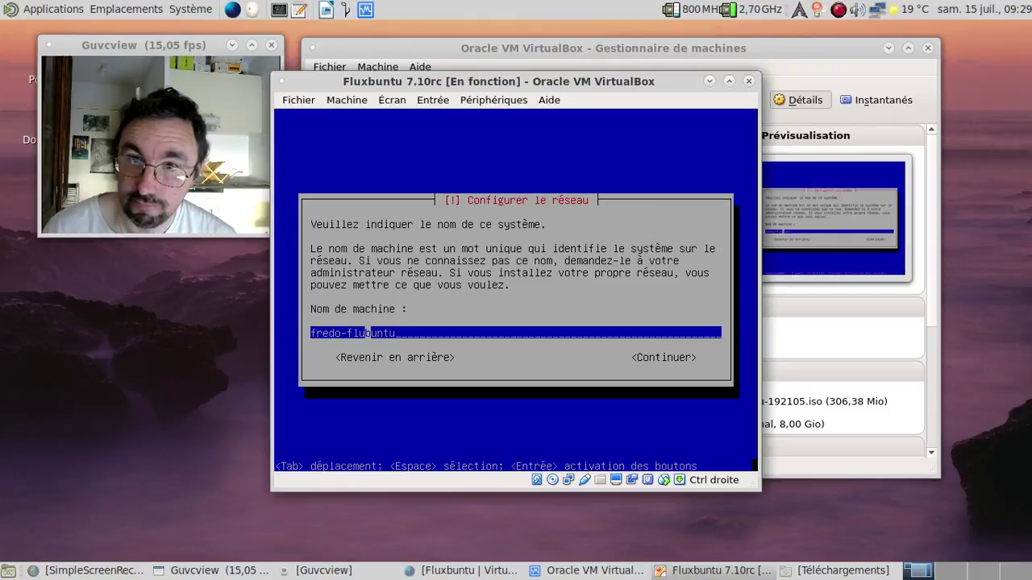
type("x")
key("Return")
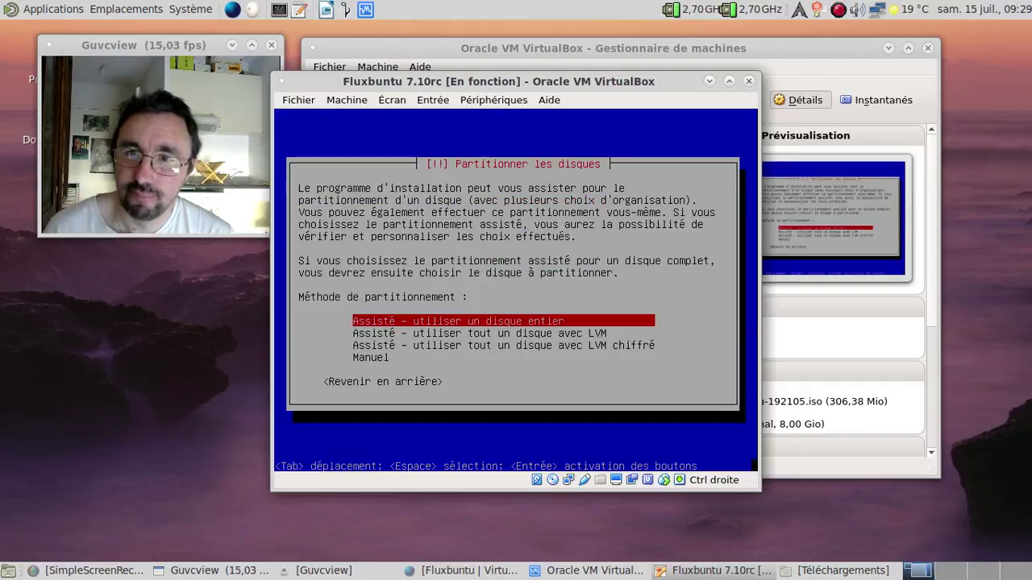
Use guided partitioning of the whole VBOX disk and write the changes to disk
key("Return")
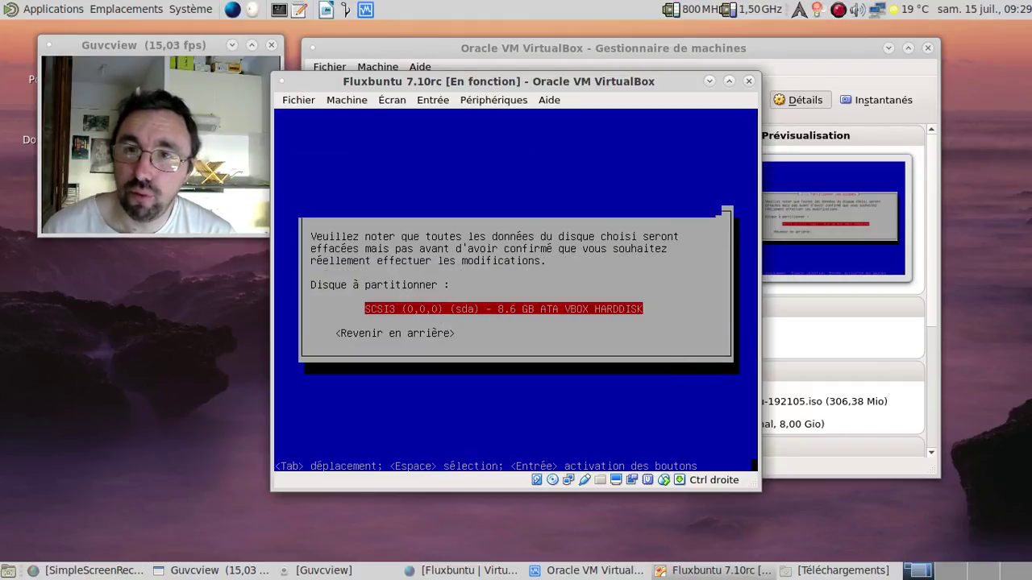
key("Return")
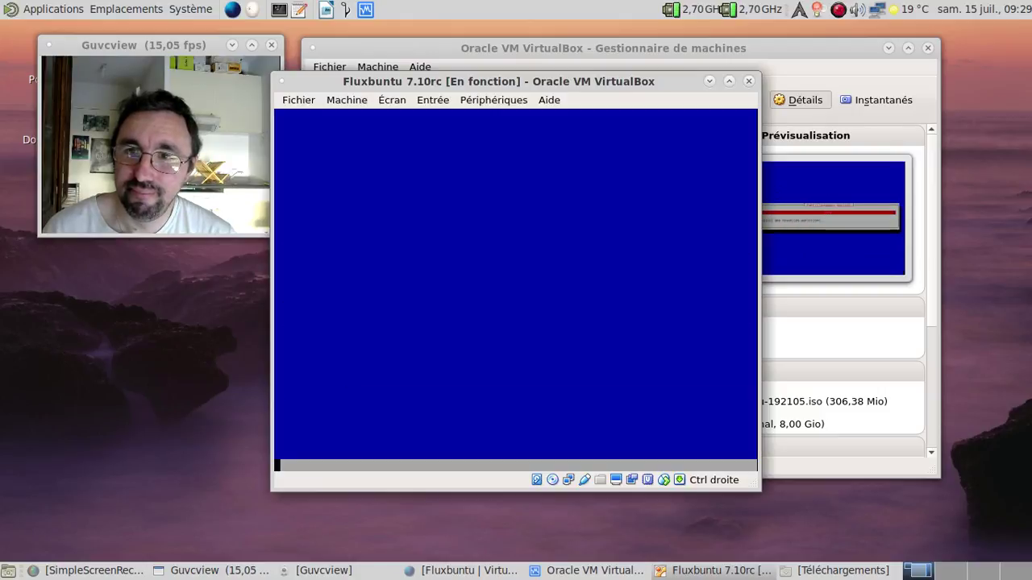
key("Left")
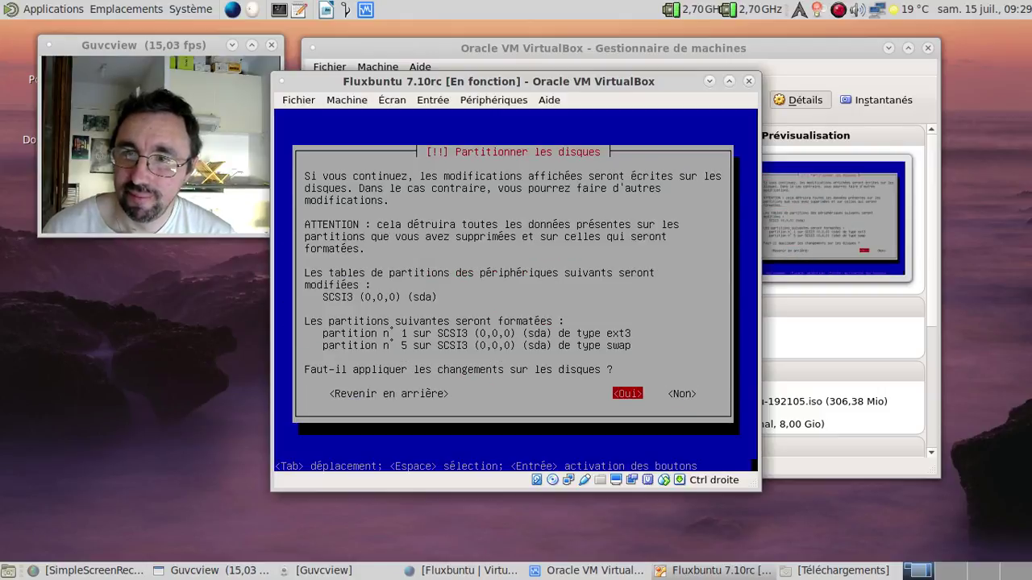
key("Return")
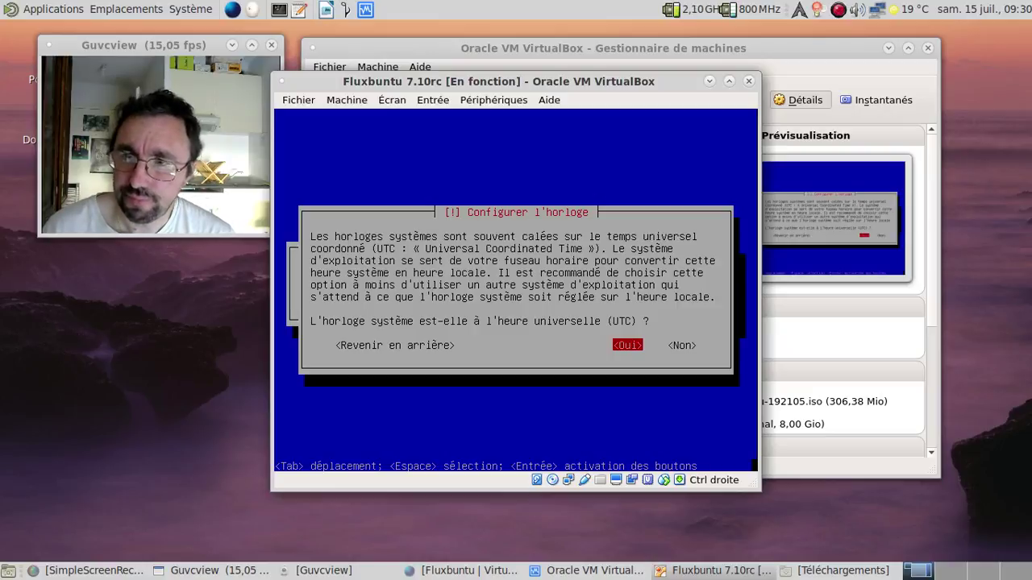
Accept the UTC system clock, enter the user's full name, and shorten the suggested login
key("Return")
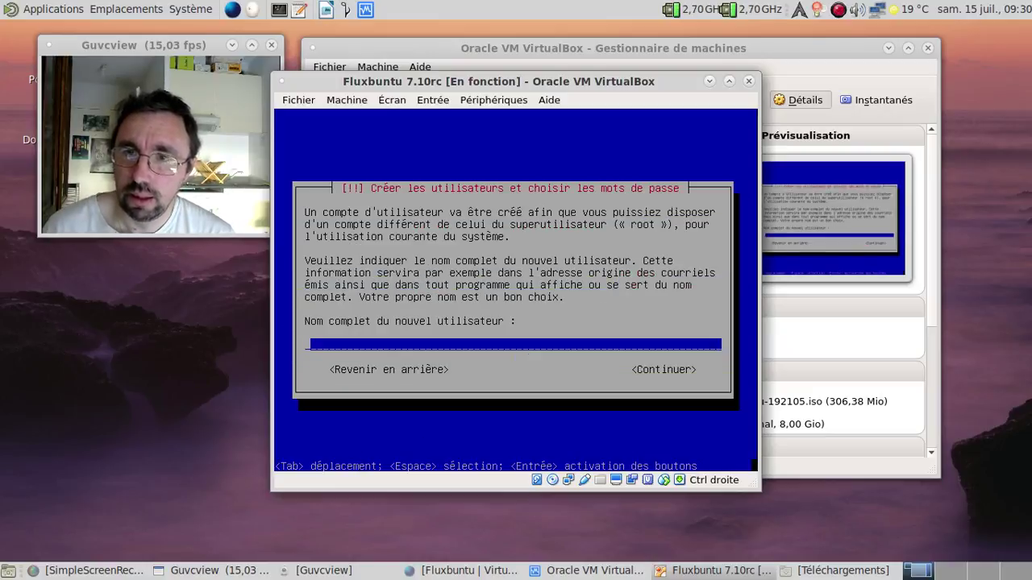
type("Fr")
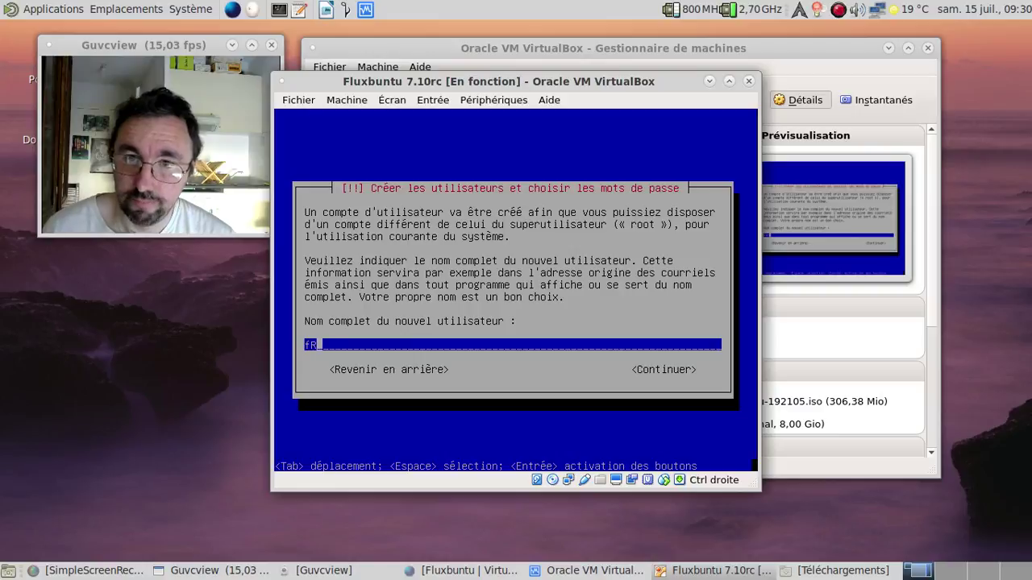
type("ederic Bezies")
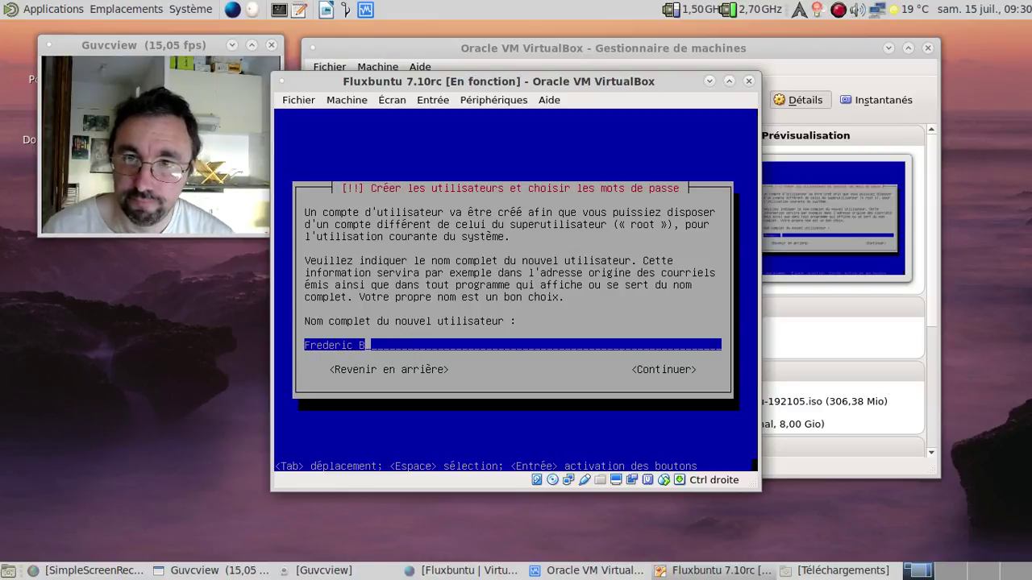
key("Return")
key("BackSpace")
key("BackSpace")
key("BackSpace")
key("BackSpace")
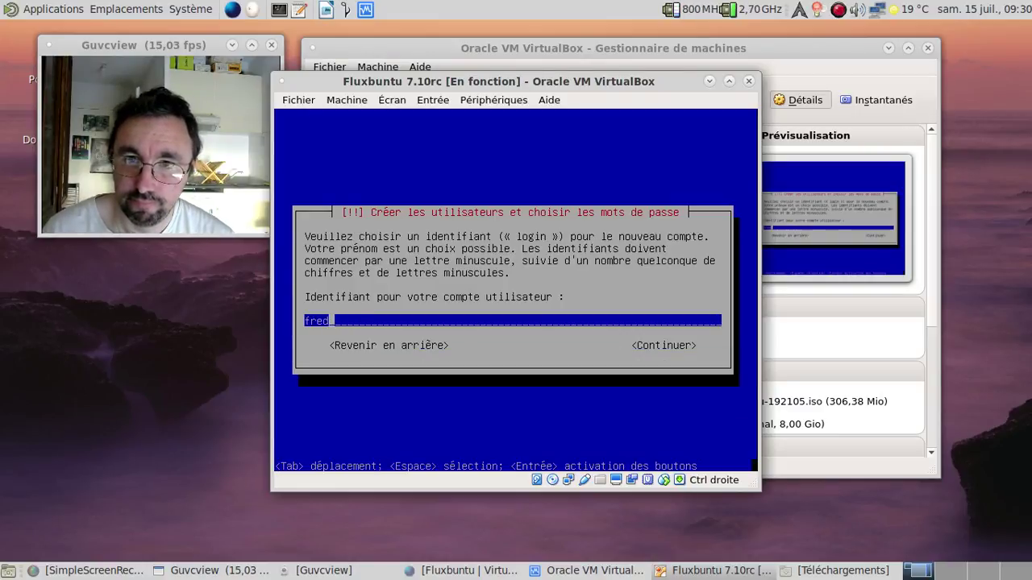
key("Return")
Enter the account password and its confirmation, dismissing two password-mismatch errors
type("********")
key("Return")
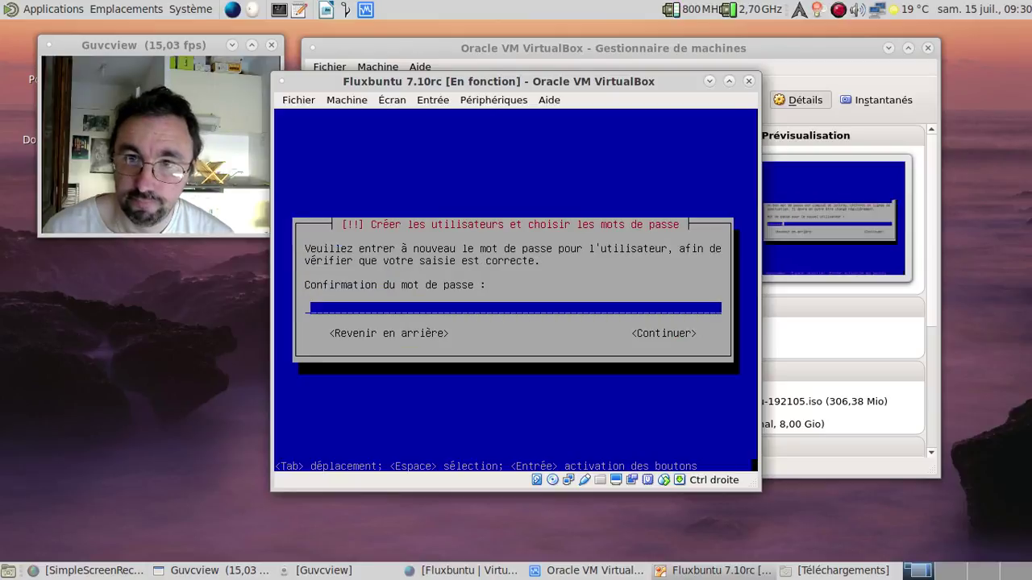
type("******")
key("Return")
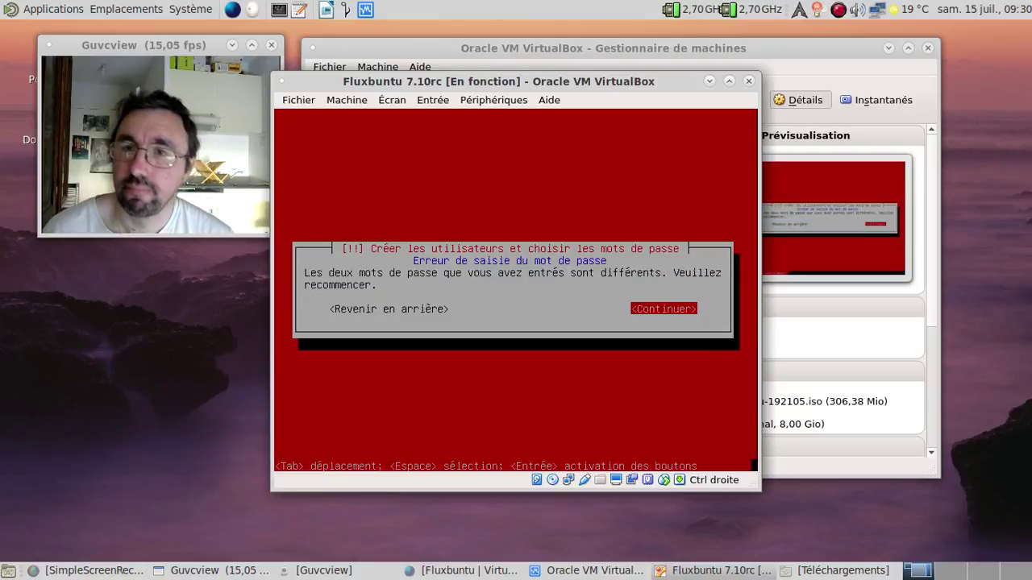
key("Return")
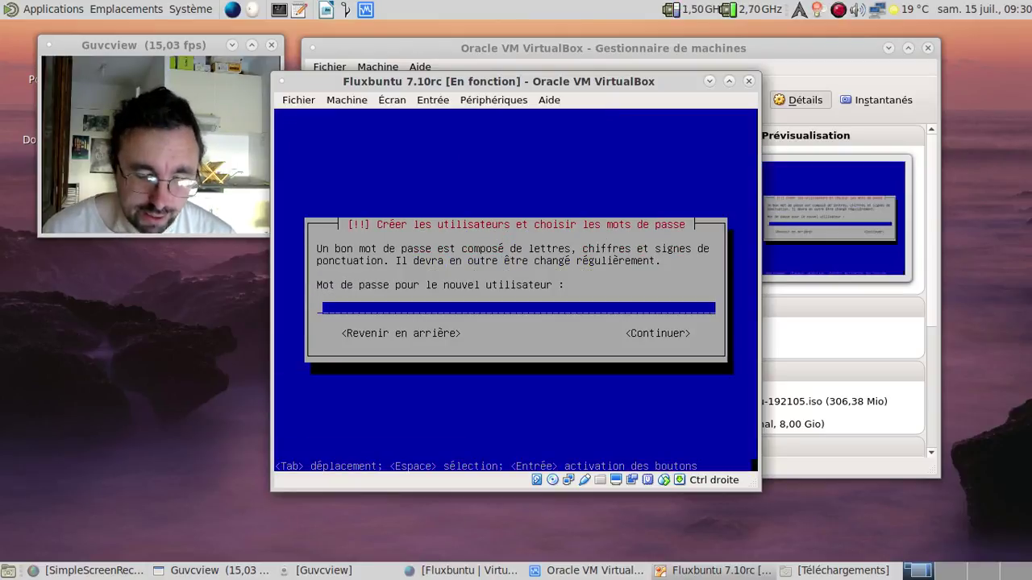
type("*******")
key("BackSpace")
key("BackSpace")
key("BackSpace")
key("BackSpace")
key("BackSpace")
key("BackSpace")
key("BackSpace")
type("********")
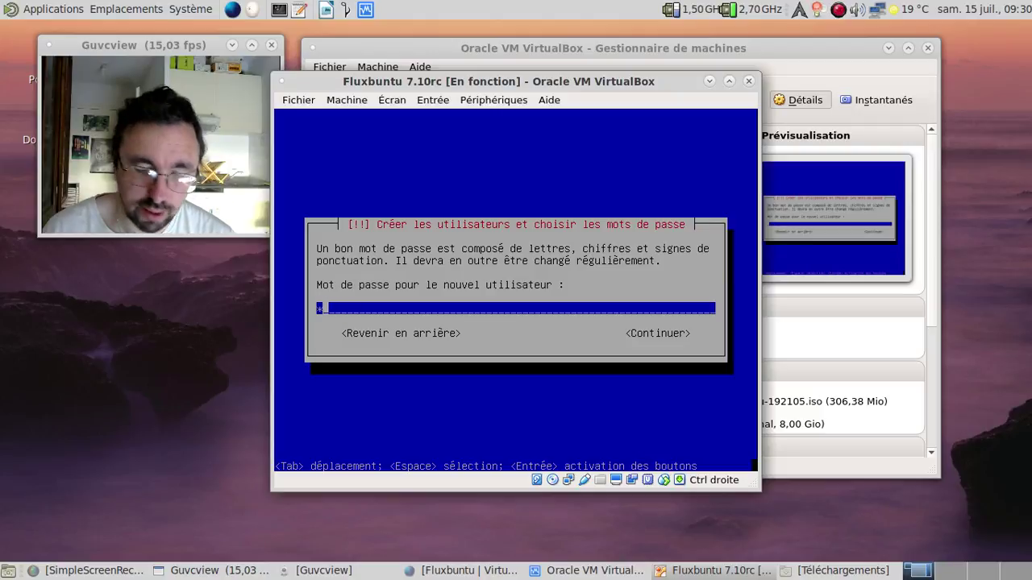
key("Return")
type("********")
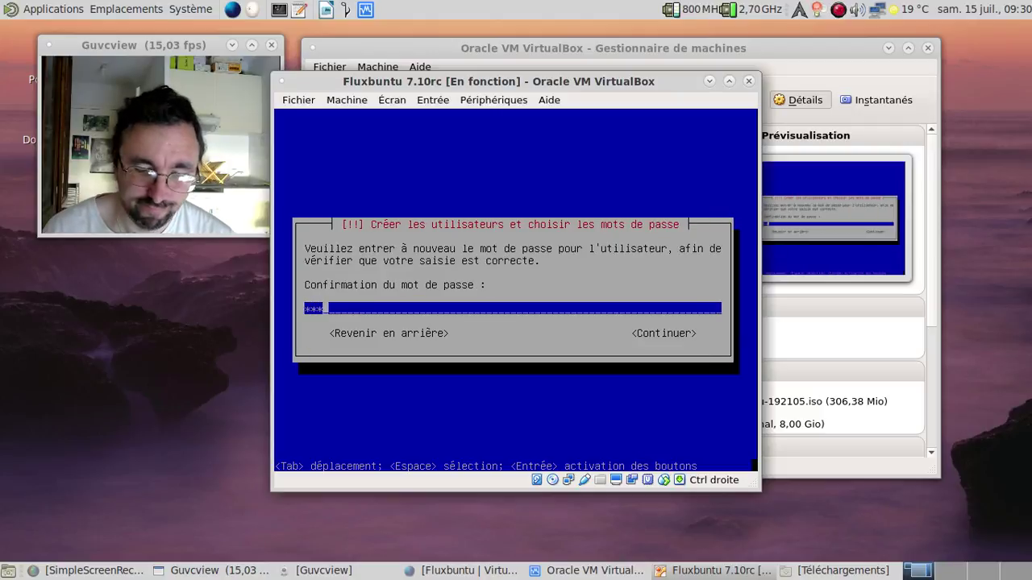
key("Return")
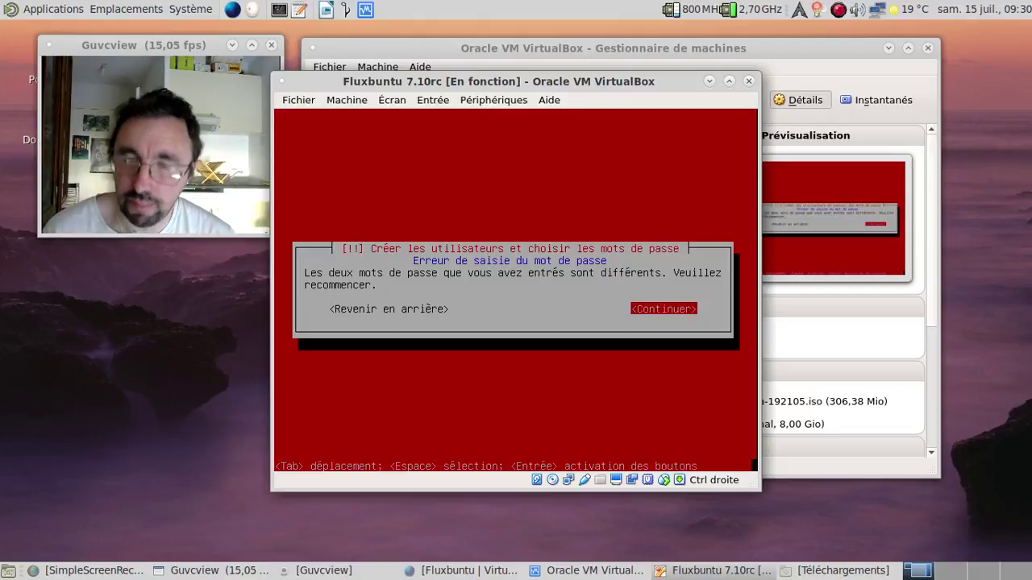
key("Return")
Enter a matching password and confirmation to begin the base system installation
type("********")
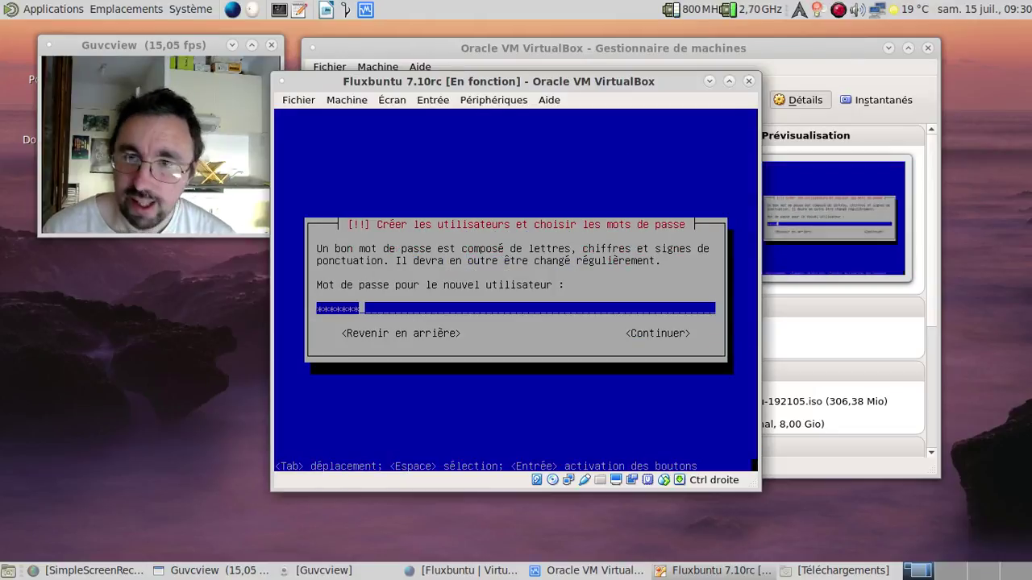
key("Return")
type("********")
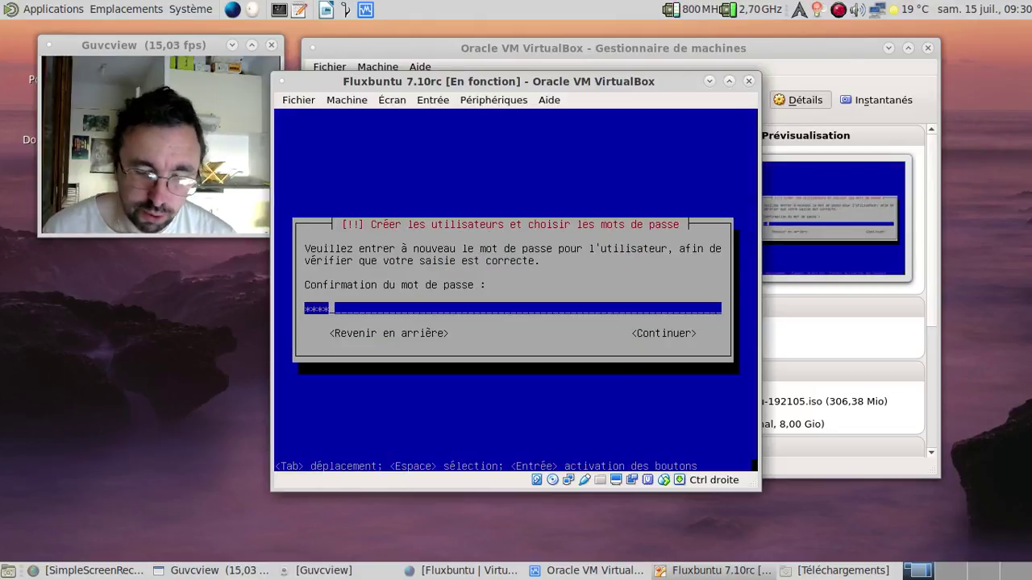
key("Return")
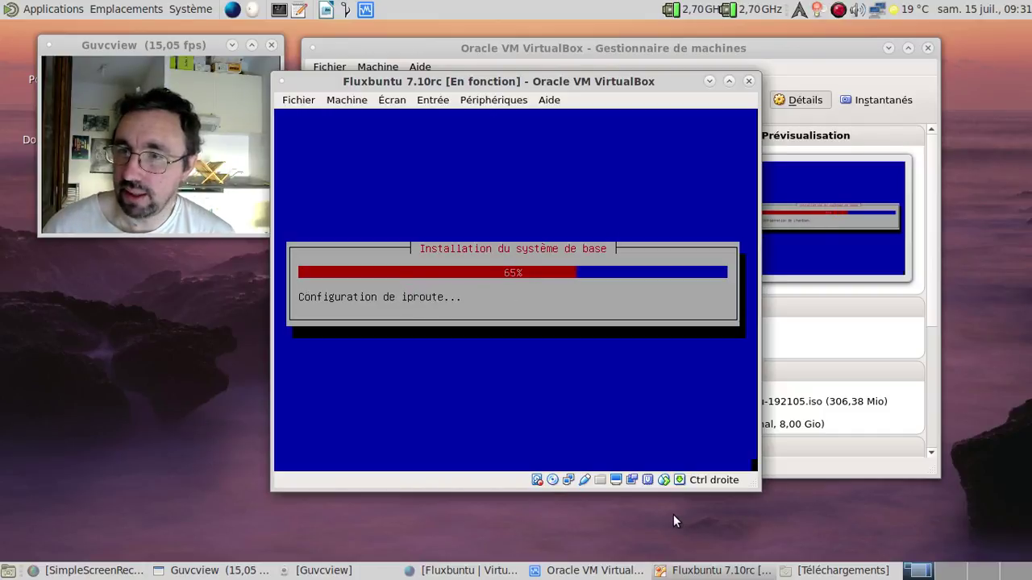
Extract fluxbuntu-7.10-x86.7z in Téléchargements and move its progress window to the lower right
left_click(816, 569)
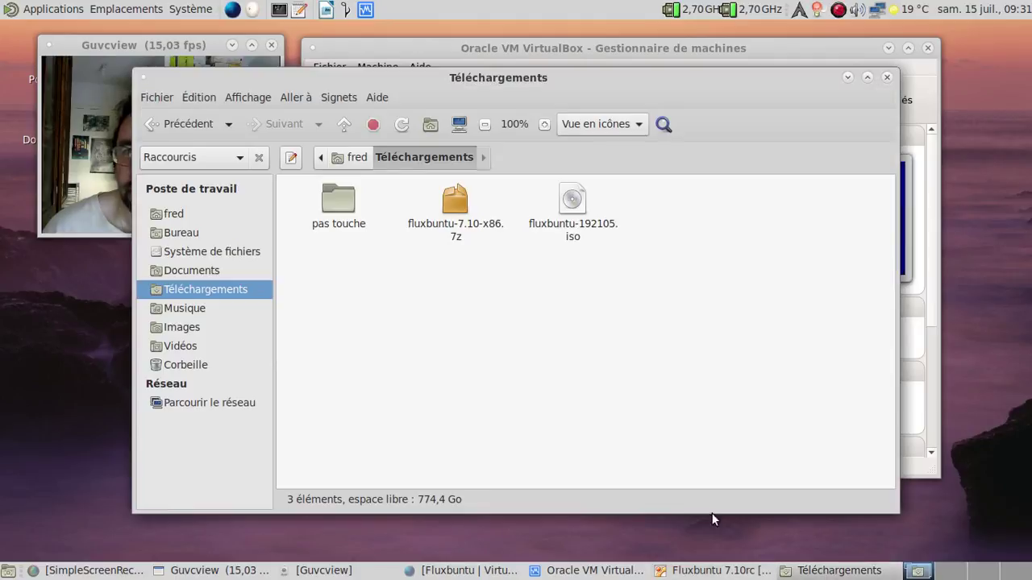
right_click(456, 230)
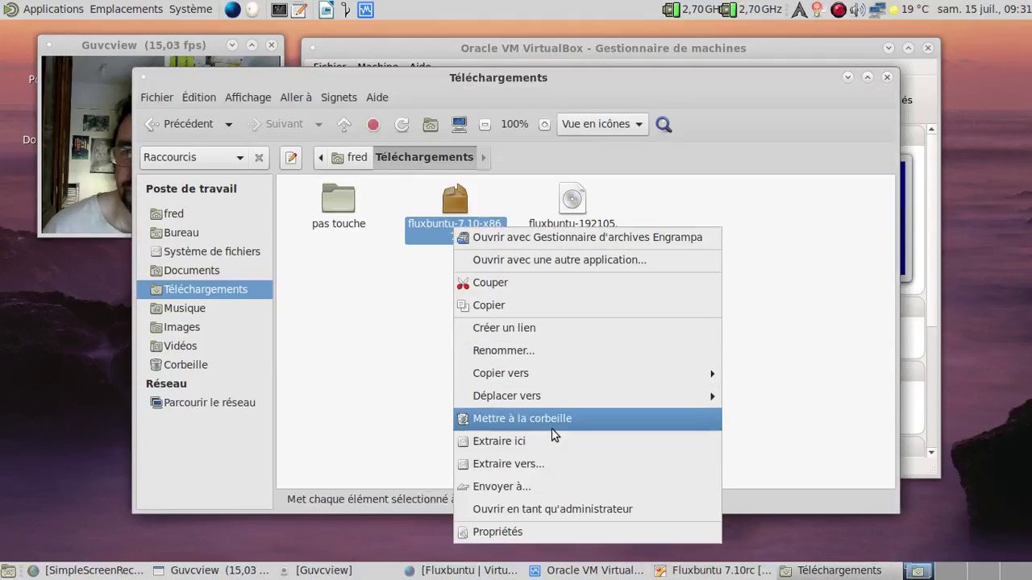
left_click(554, 441)
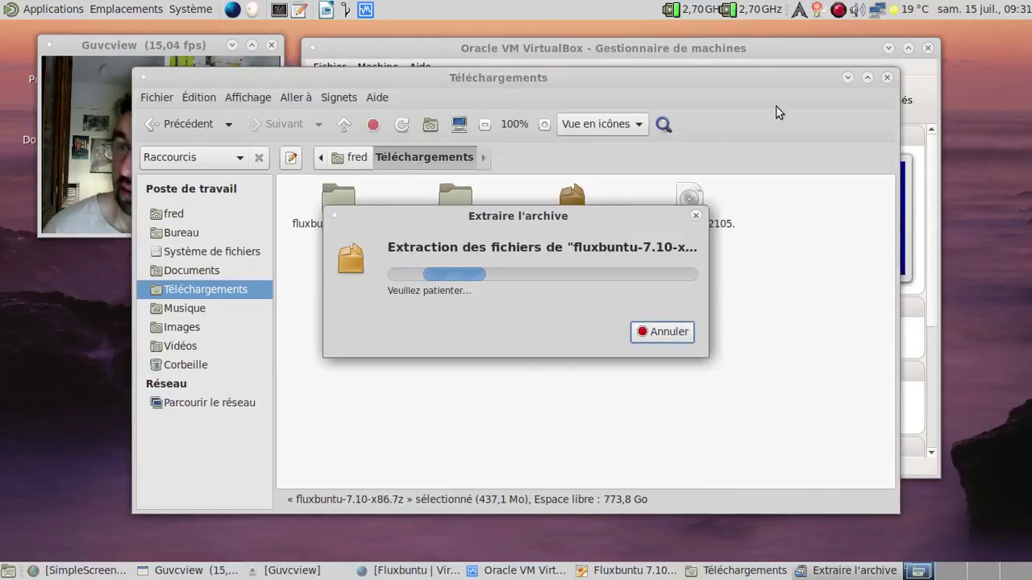
left_click(847, 78)
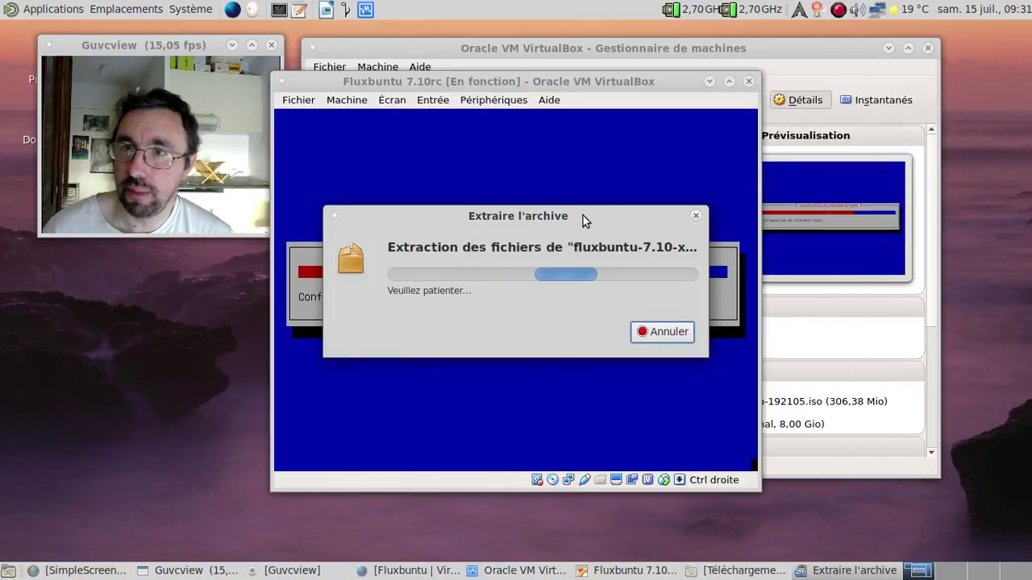
left_click_drag(583, 215, 806, 378)
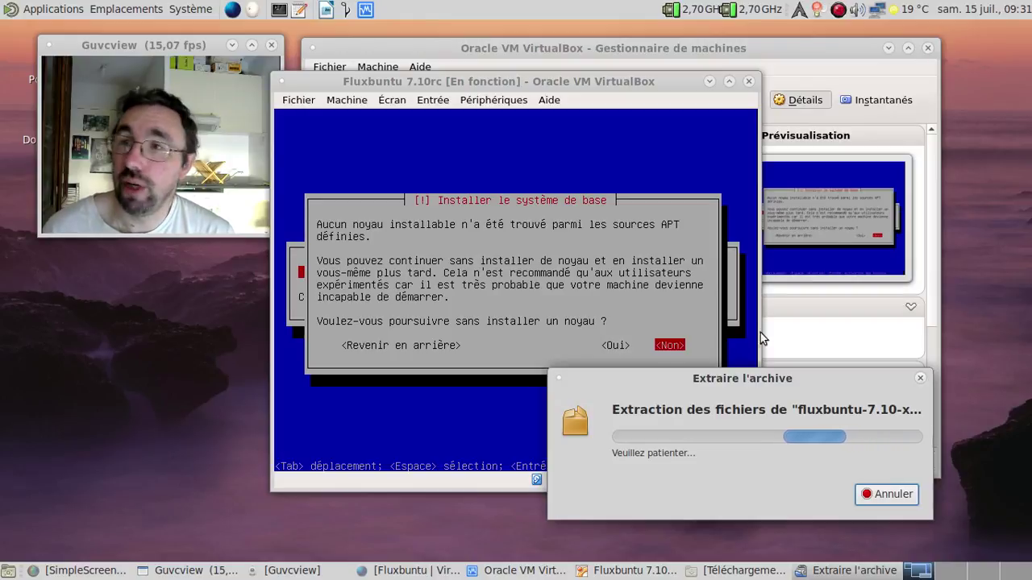
Close the Fluxbuntu 7.10rc VM window, powering the machine off
left_click(749, 84)
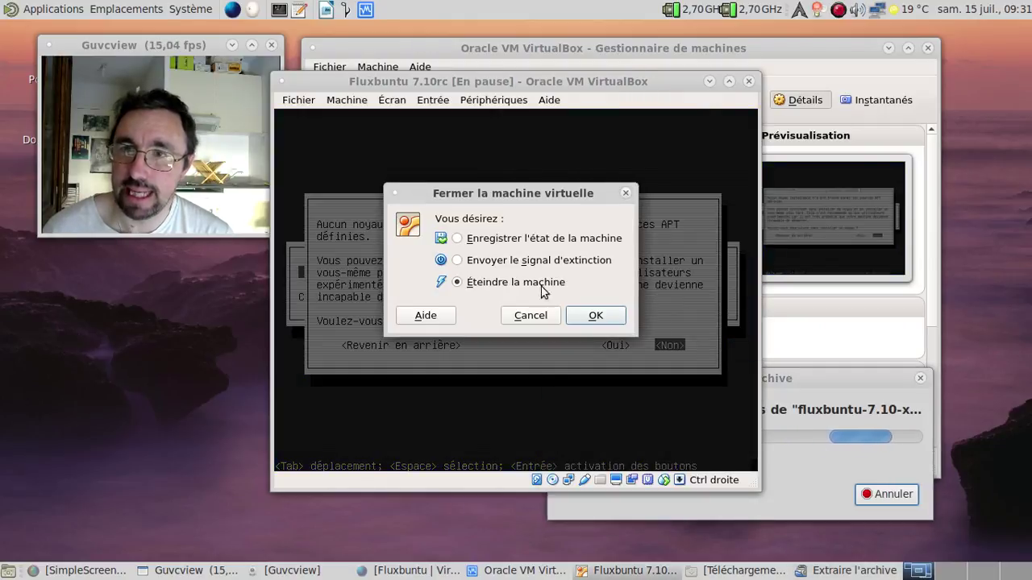
left_click(612, 317)
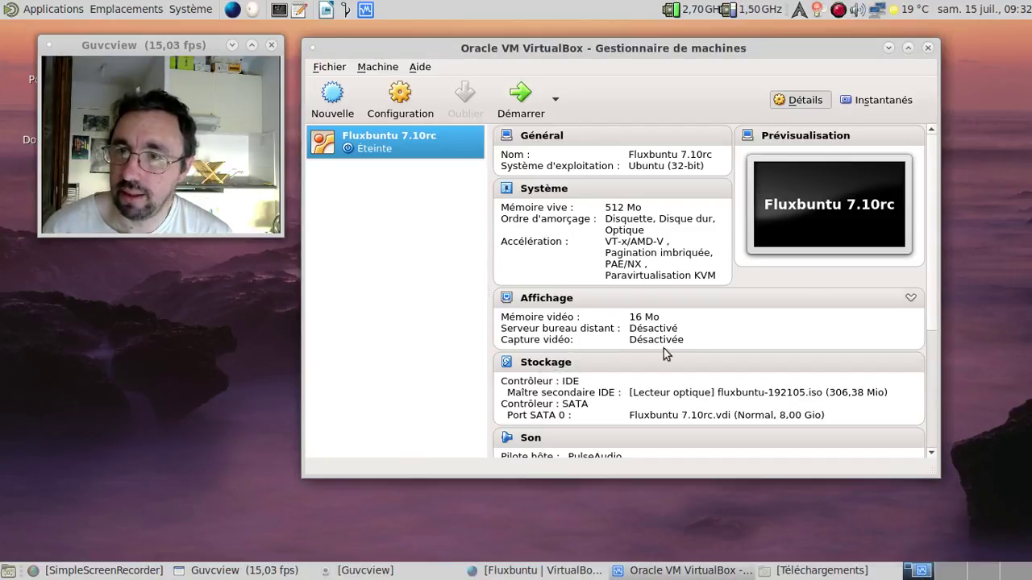
Browse to fluxbuntu-7.10-x86 > Machines > fluxbuntu-7.10-x86 and open fluxbuntu-7.10-x86.xml in Pluma
scroll(666, 358, "down", 3)
scroll(665, 358, "up", 2)
left_click(798, 569)
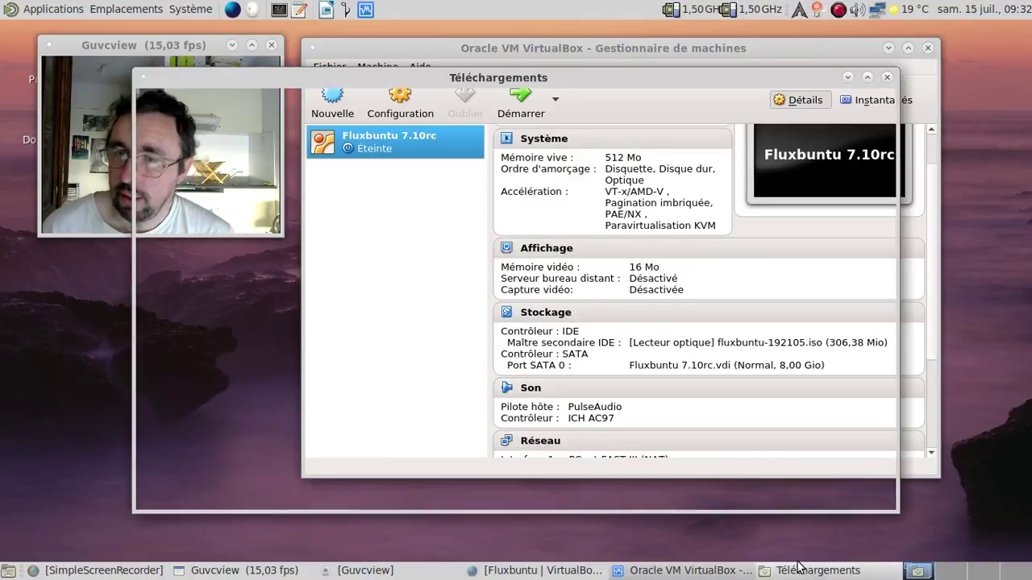
double_click(341, 199)
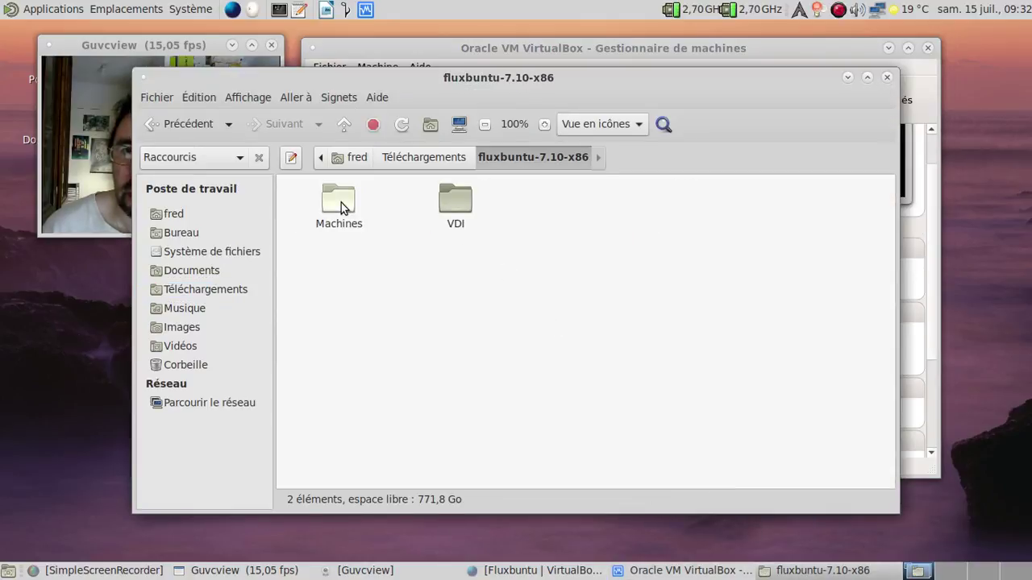
double_click(342, 205)
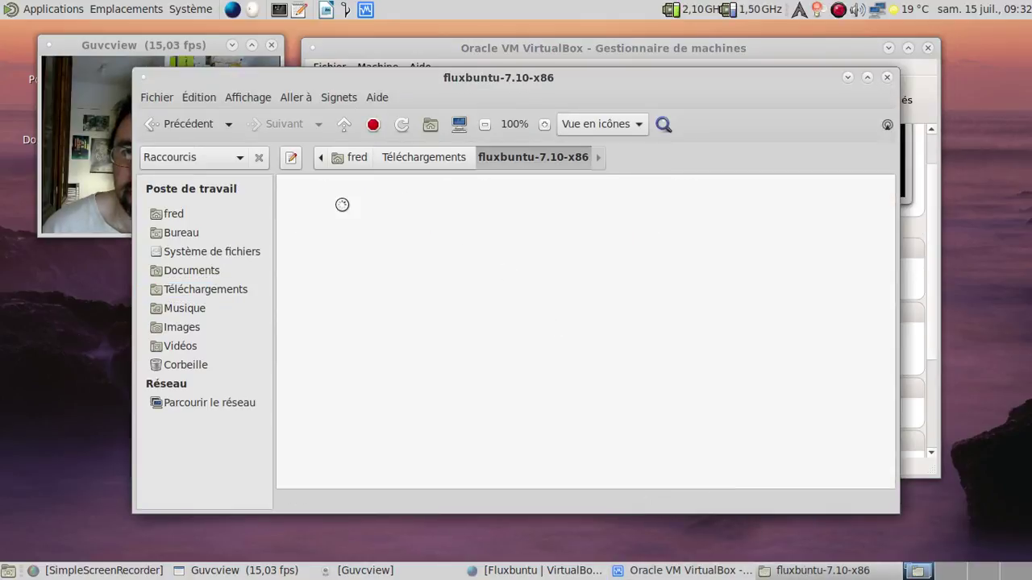
double_click(342, 205)
right_click(342, 204)
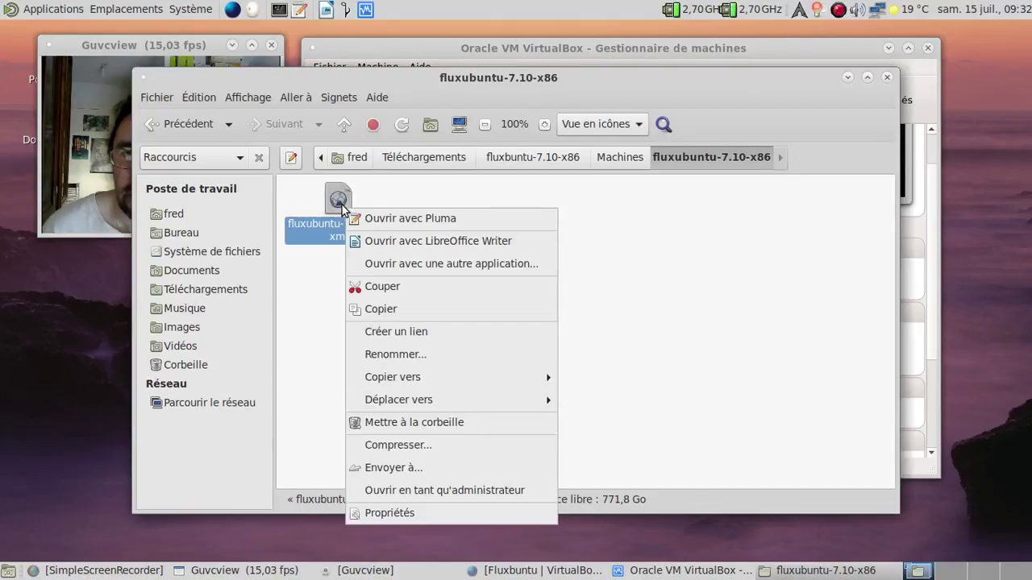
left_click(408, 222)
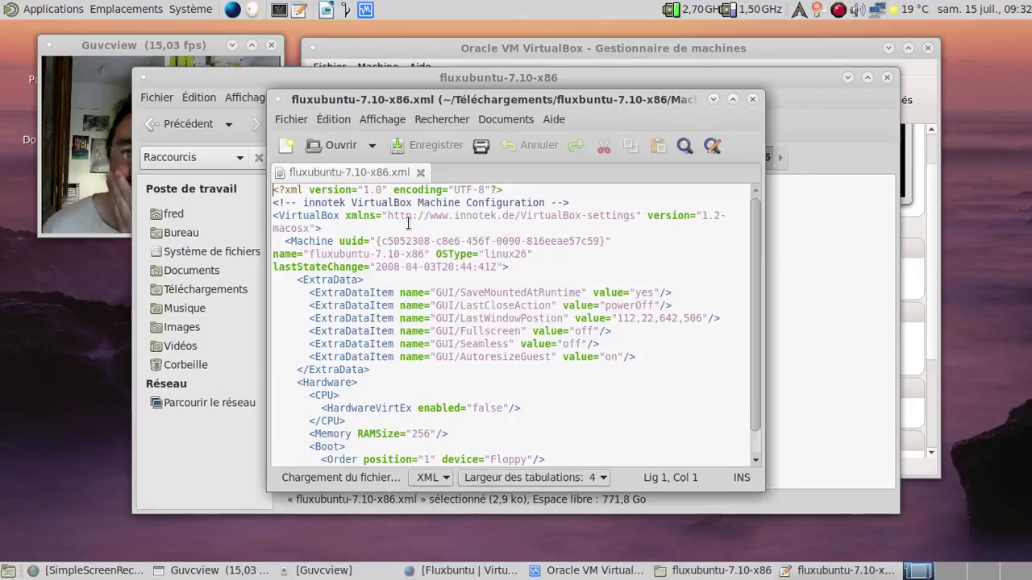
scroll(533, 269, "down", 10)
scroll(533, 269, "down", 3)
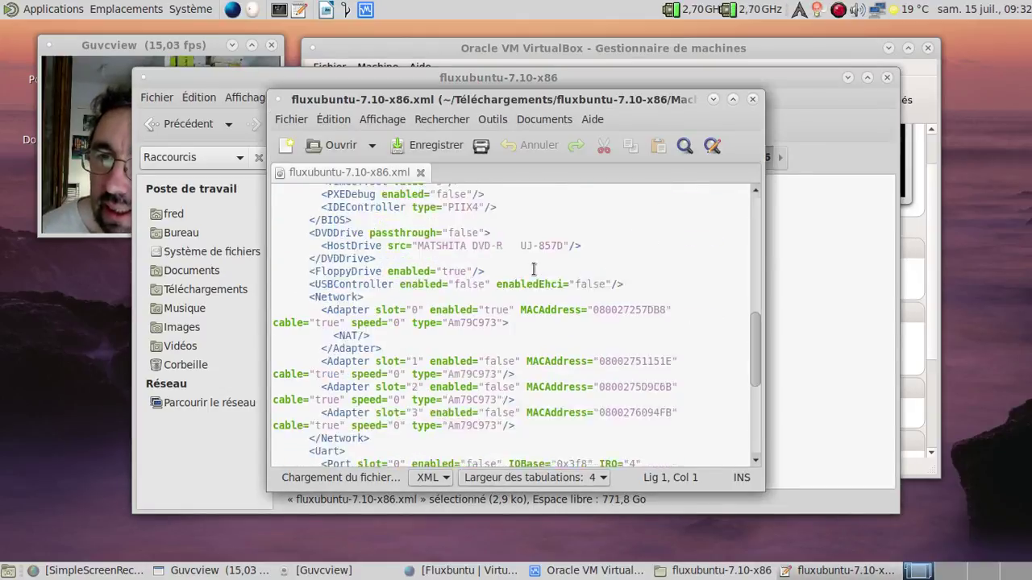
scroll(533, 269, "up", 2)
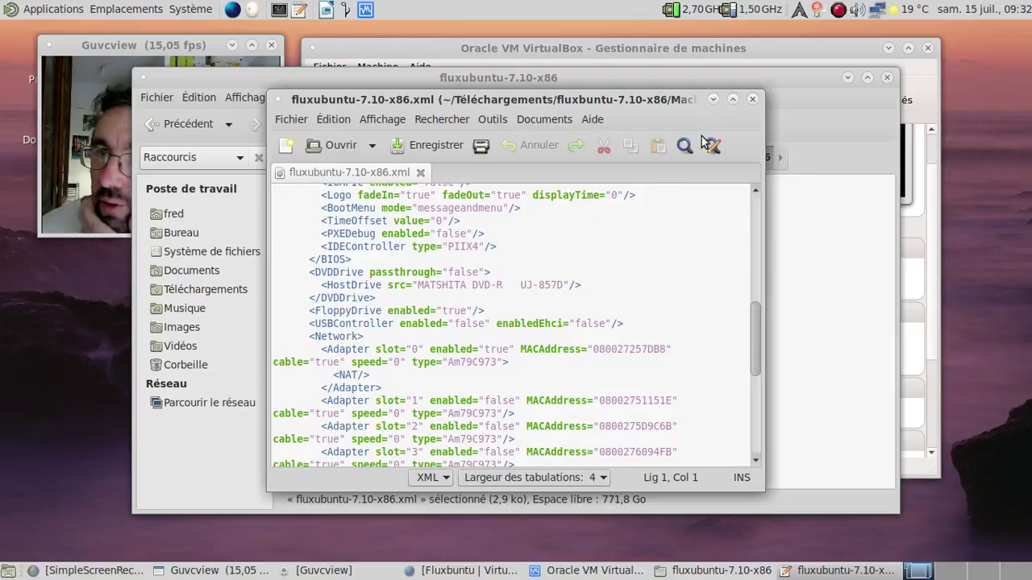
Close Pluma and check the Réseau settings: adapter PCnet-FAST III (NAT), including its advanced options
left_click(752, 99)
left_click(727, 60)
scroll(690, 369, "down", 3)
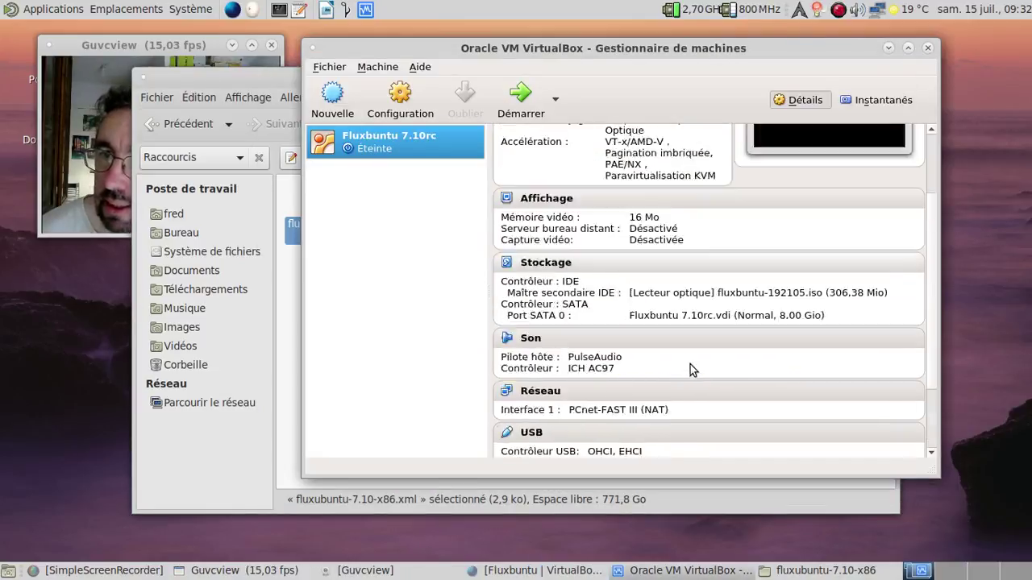
scroll(690, 365, "down", 3)
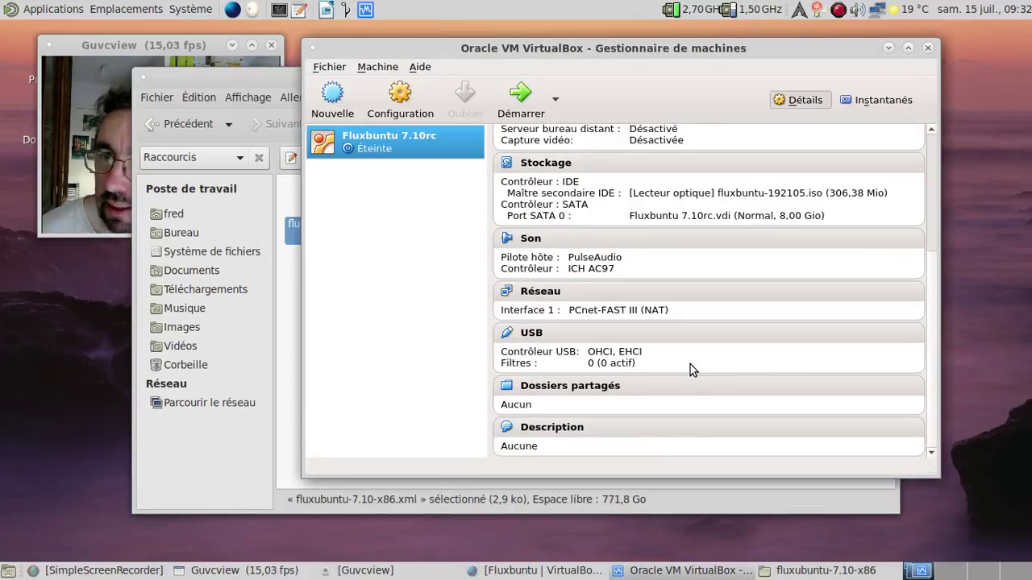
left_click(542, 293)
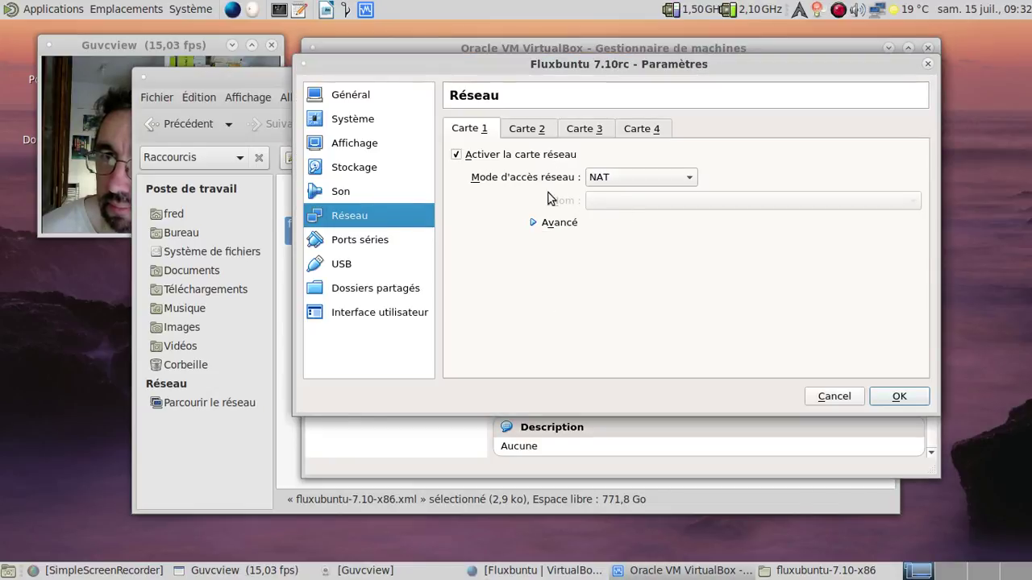
left_click(543, 227)
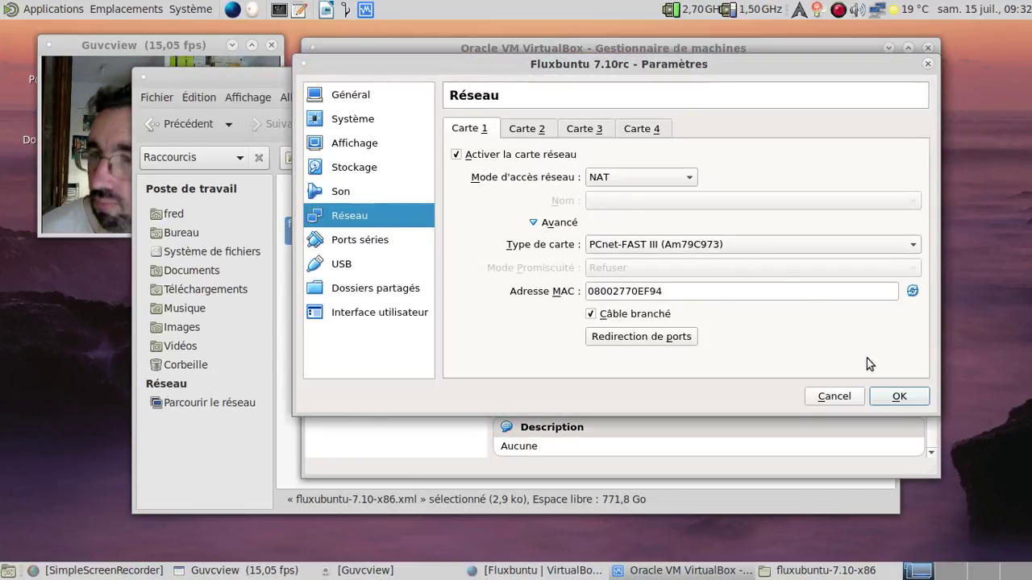
left_click(899, 397)
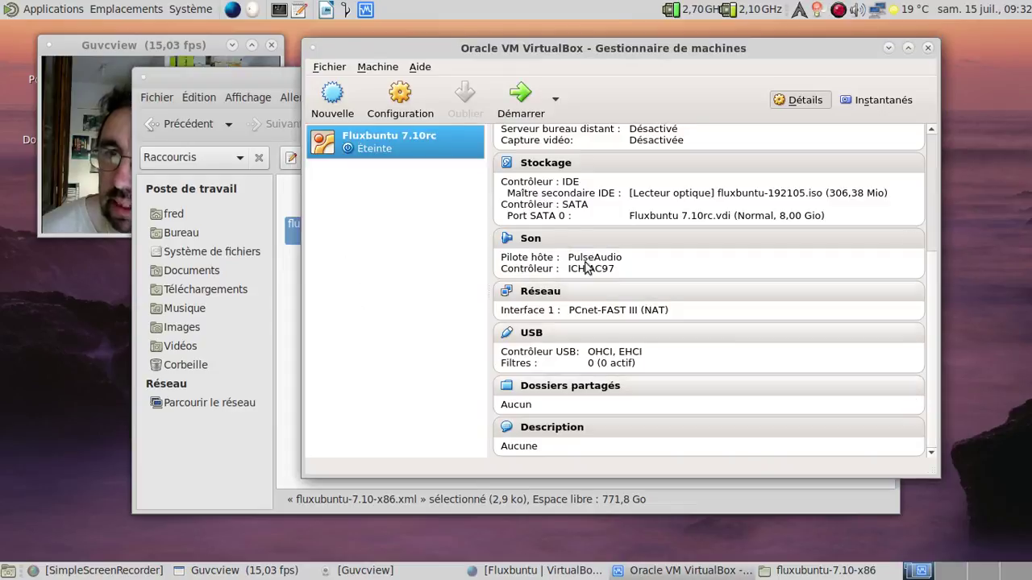
Swap Fluxbuntu 7.10rc.vdi for fluxubuntu-7.10-x86.vdi on the SATA controller, then close Caja
left_click(555, 165)
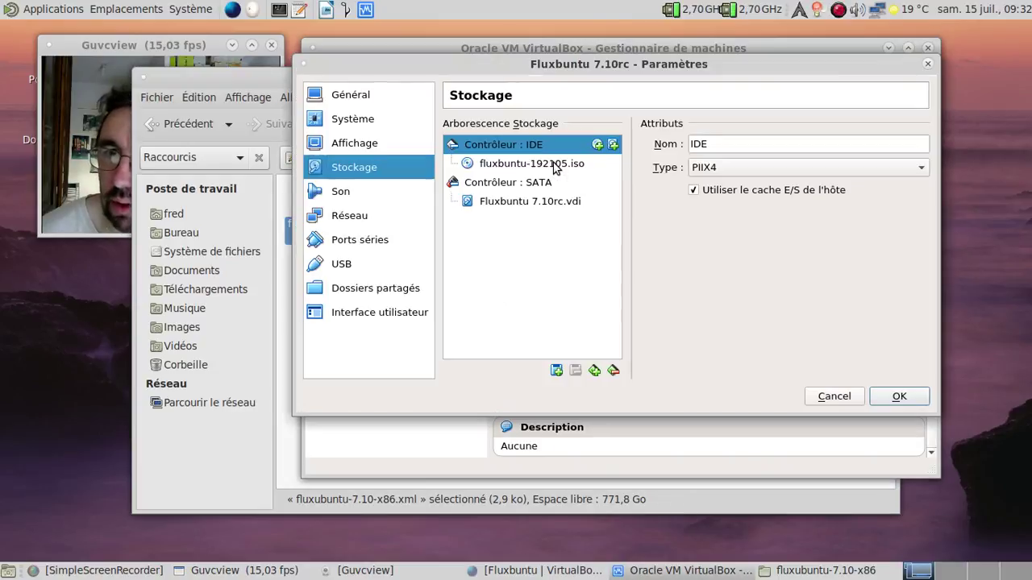
left_click(549, 186)
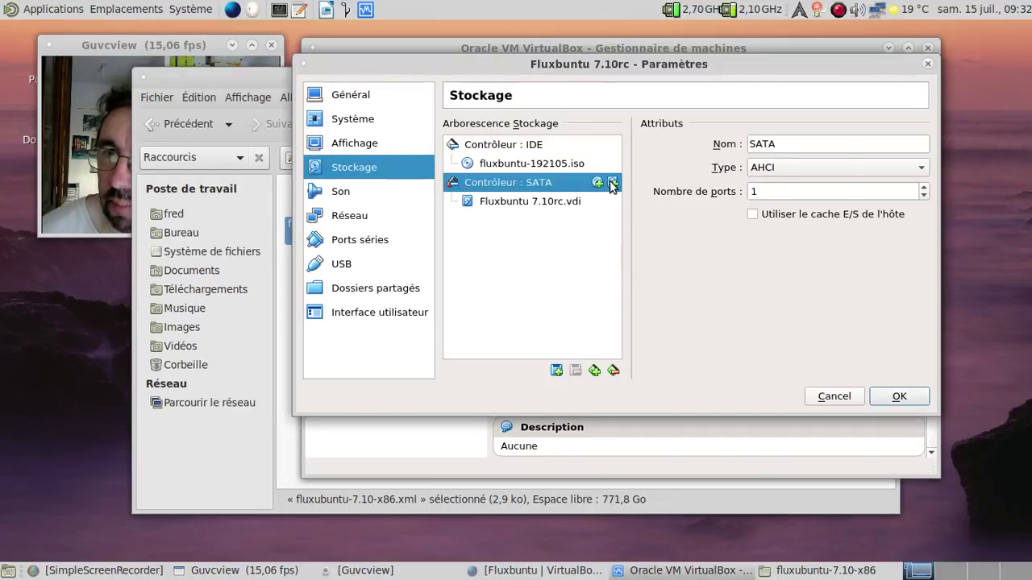
left_click(611, 184)
left_click(658, 283)
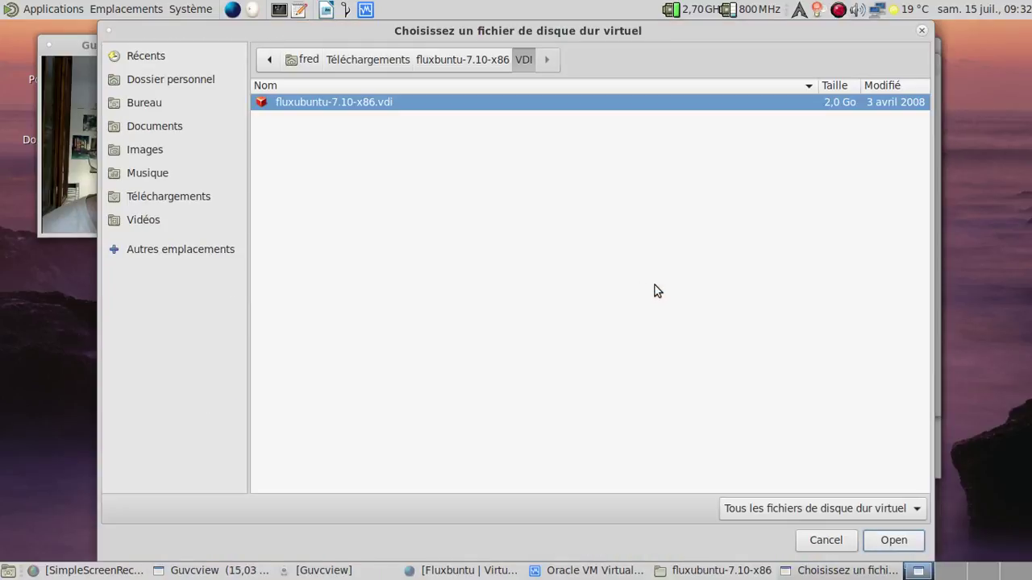
left_click(893, 540)
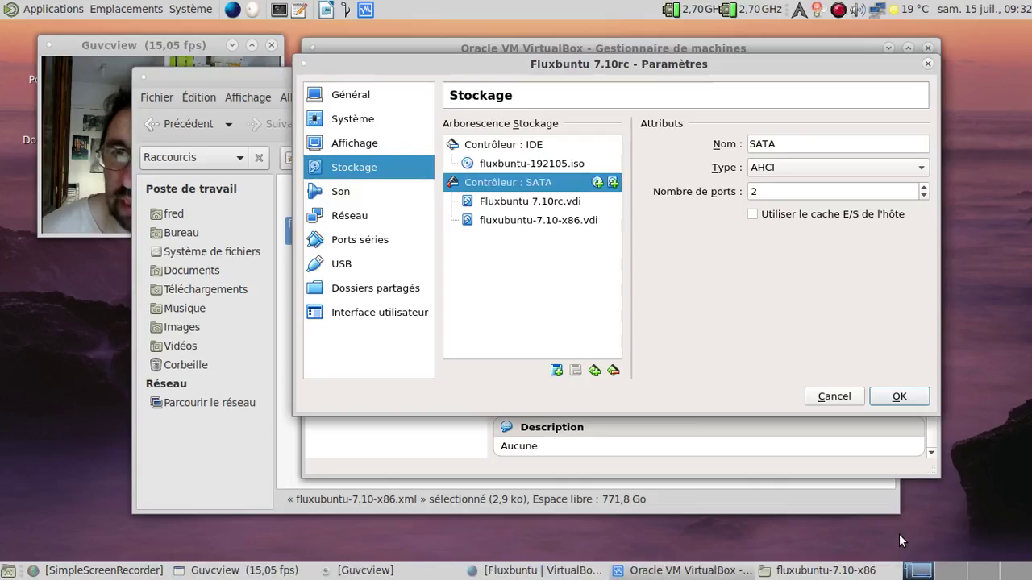
left_click(566, 202)
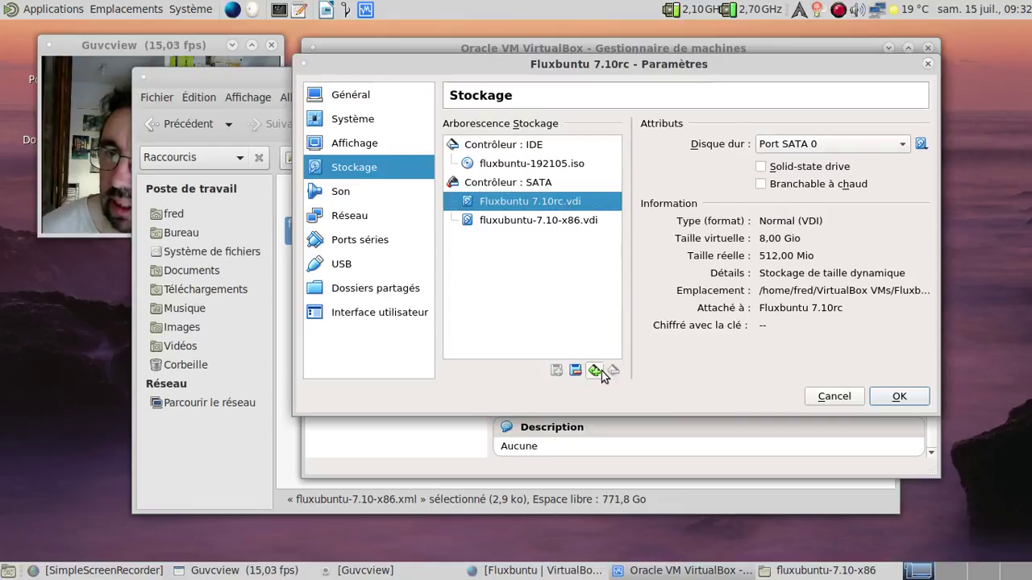
left_click(574, 370)
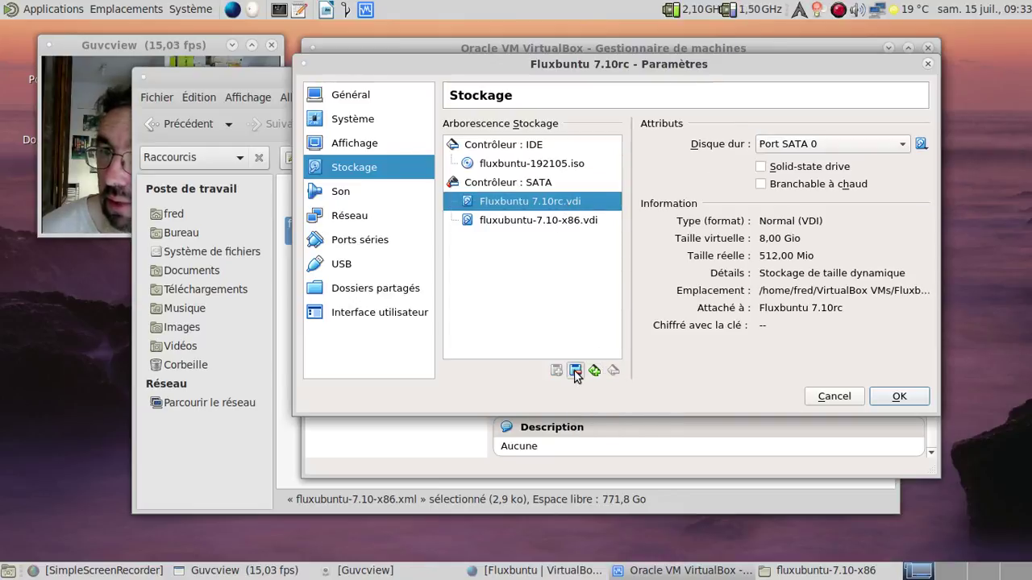
left_click(897, 397)
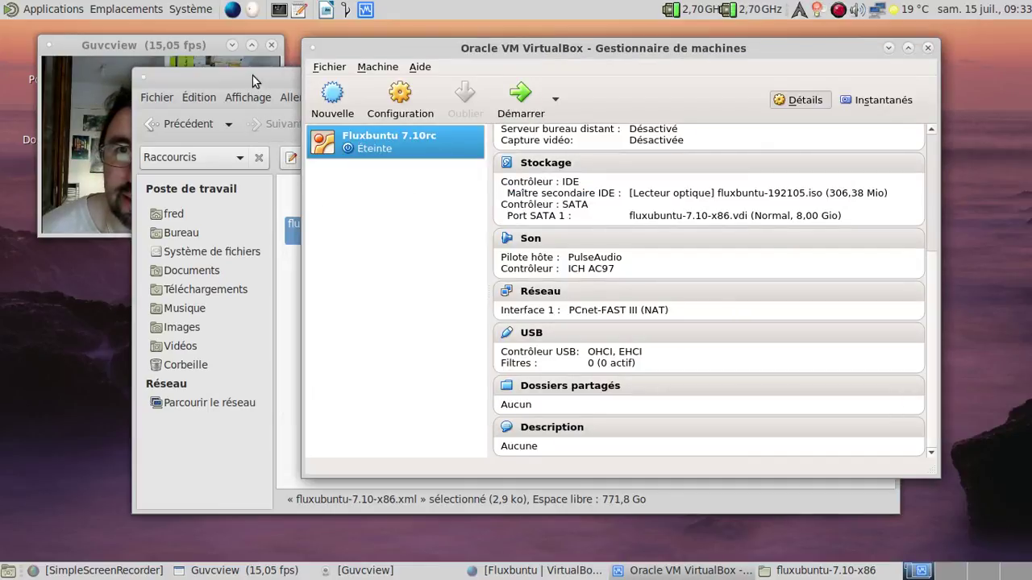
left_click(253, 81)
left_click(874, 81)
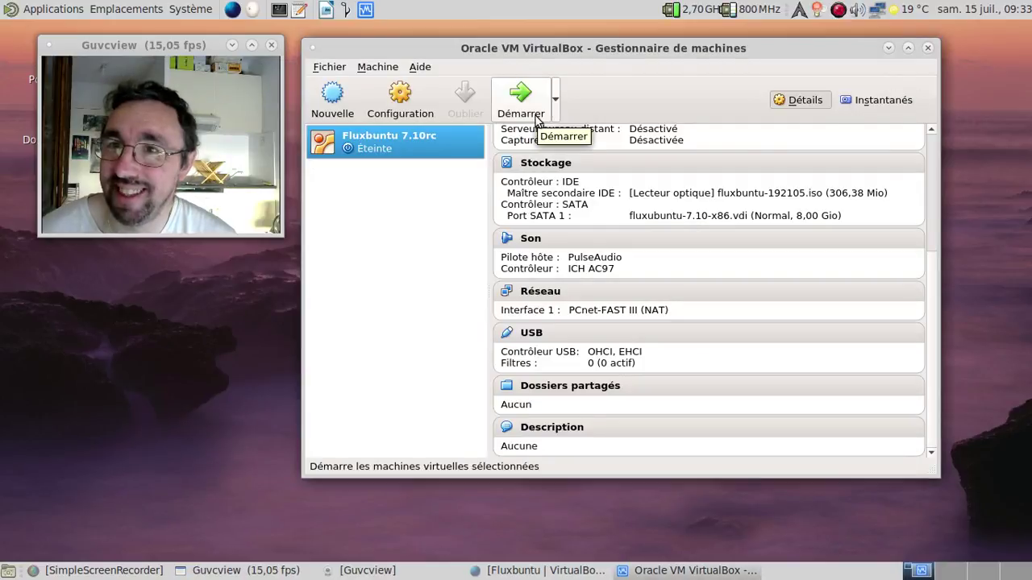
Check the Fluxbuntu image page in Firefox at a slightly larger zoom, then minimize Firefox
left_click(541, 571)
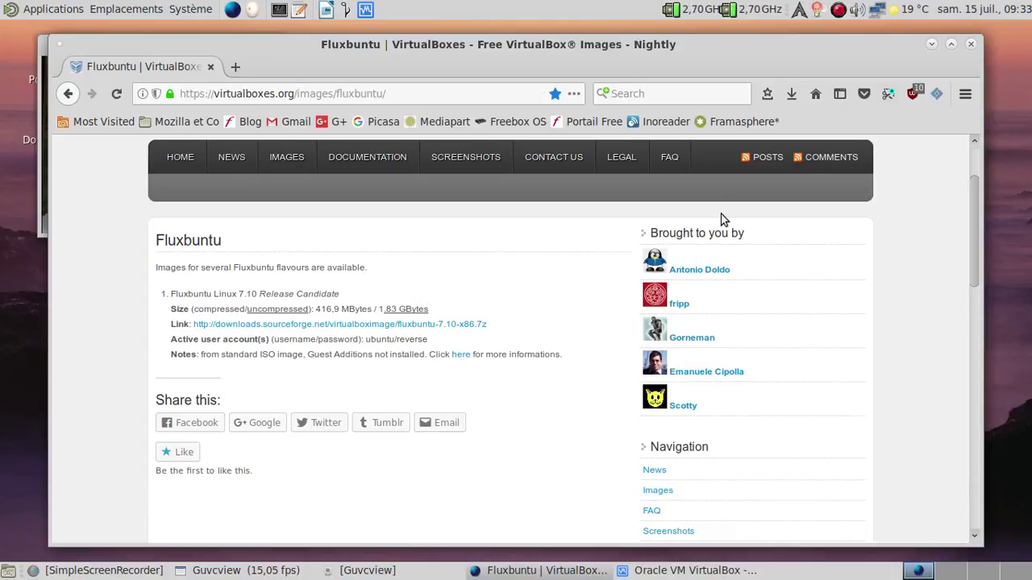
key("ctrl+plus")
key("ctrl+plus")
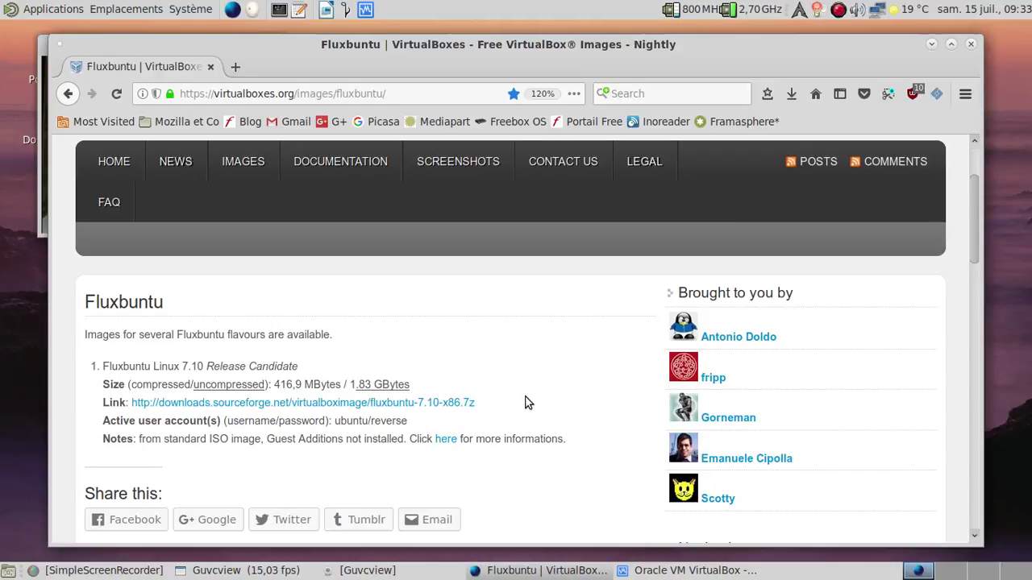
key("ctrl+minus")
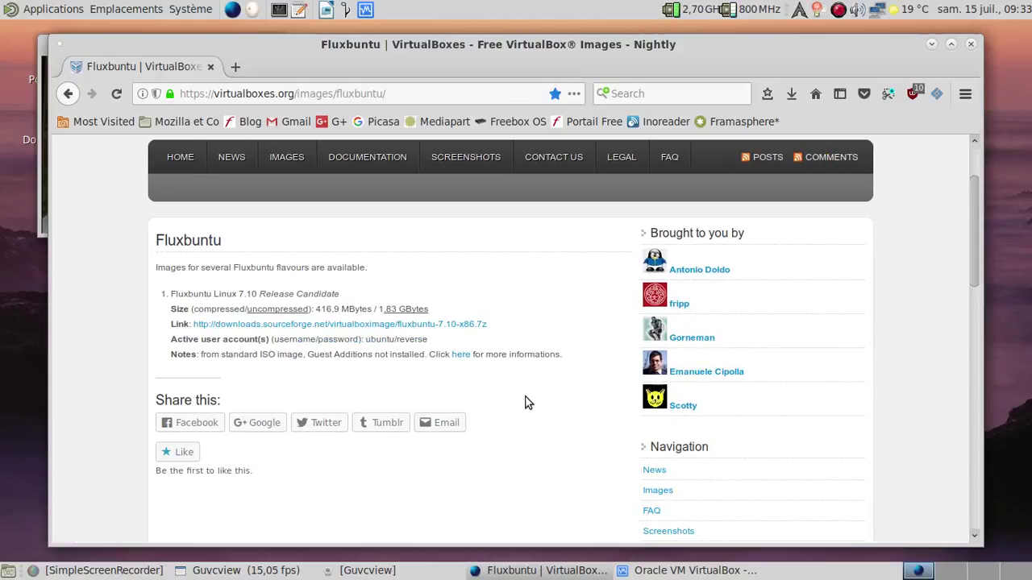
left_click(932, 43)
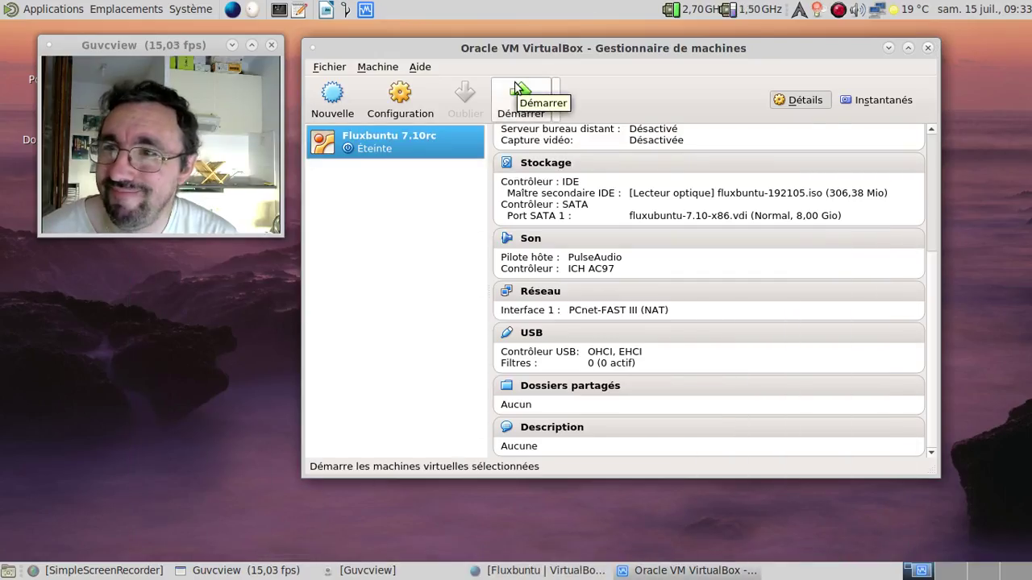
Start the Fluxbuntu 7.10rc machine and position its window while it boots to login
scroll(615, 136, "up", 5)
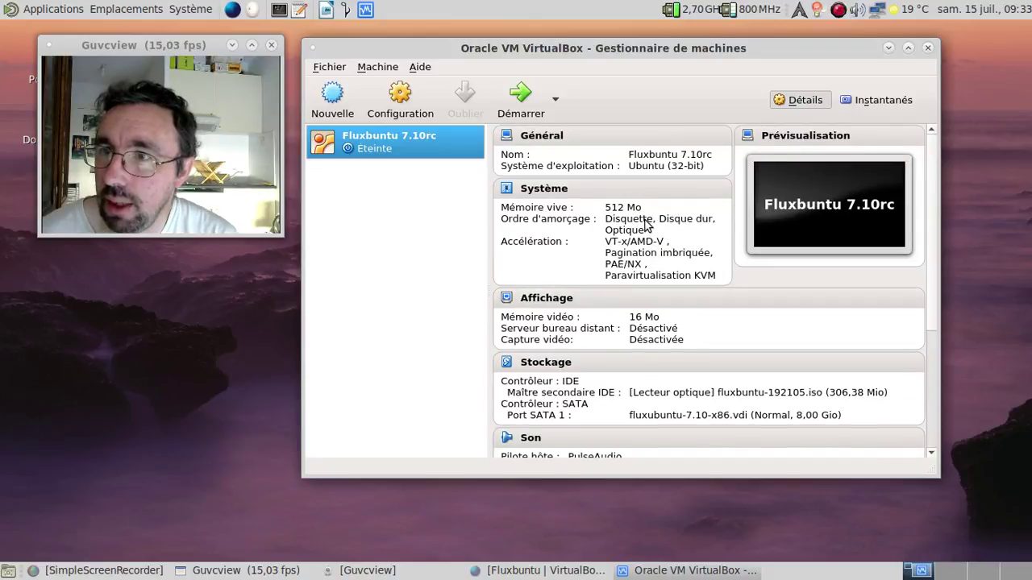
left_click(524, 97)
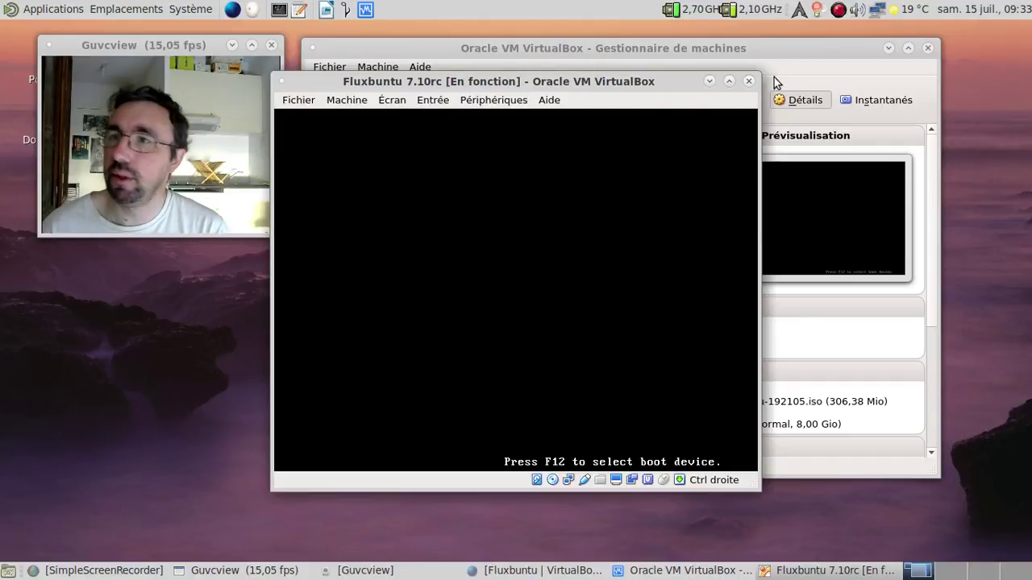
left_click(886, 47)
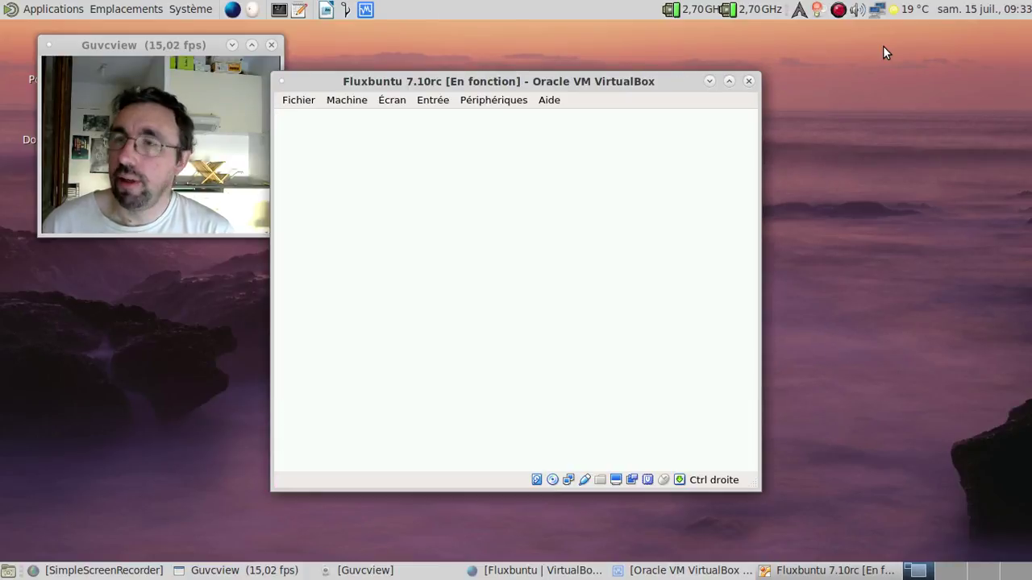
left_click_drag(545, 83, 586, 54)
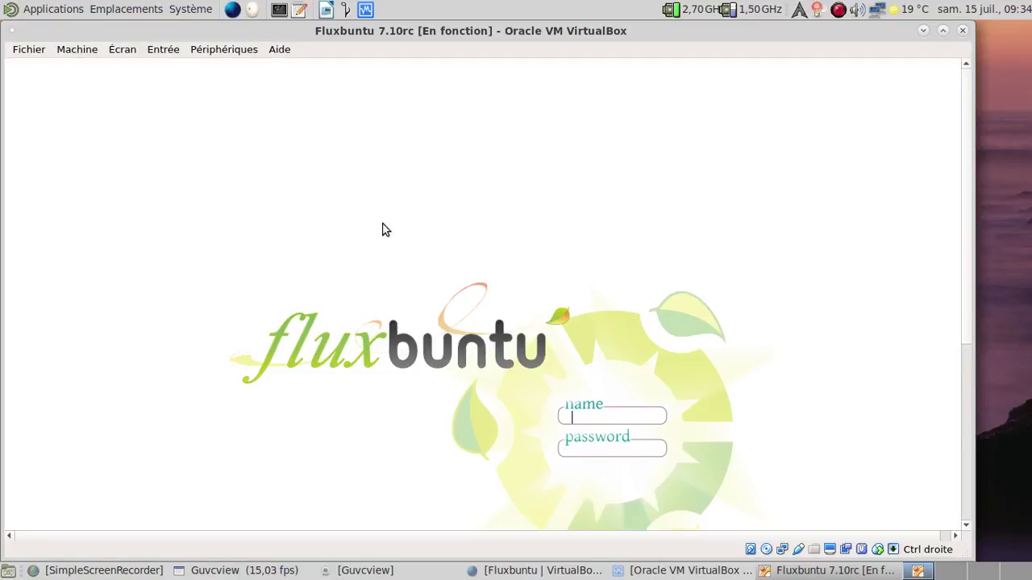
Log in to Fluxbuntu in full-screen mode with the account password
key("ctrl+f")
type("ubuntu")
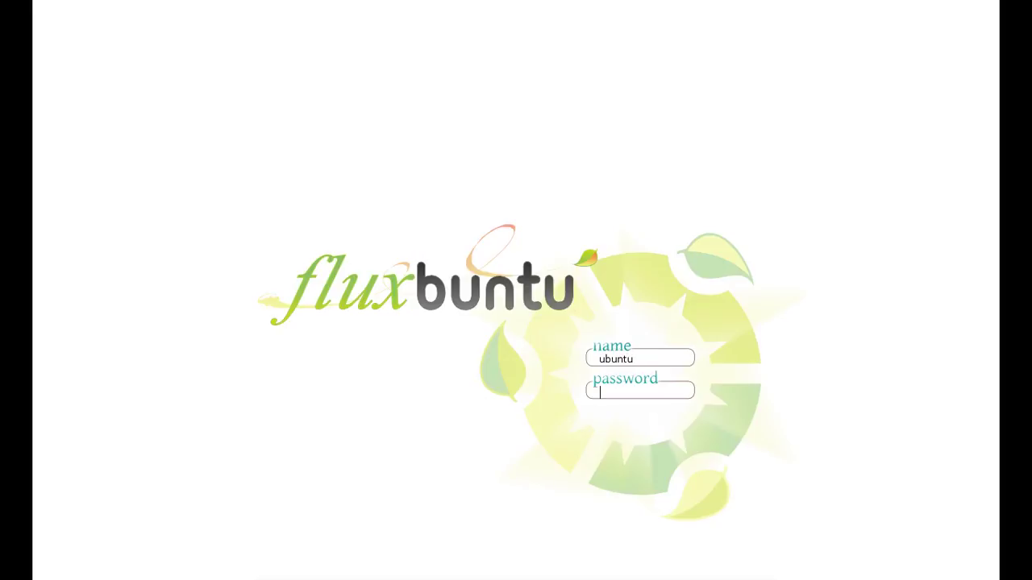
type("ubuntu")
key("Return")
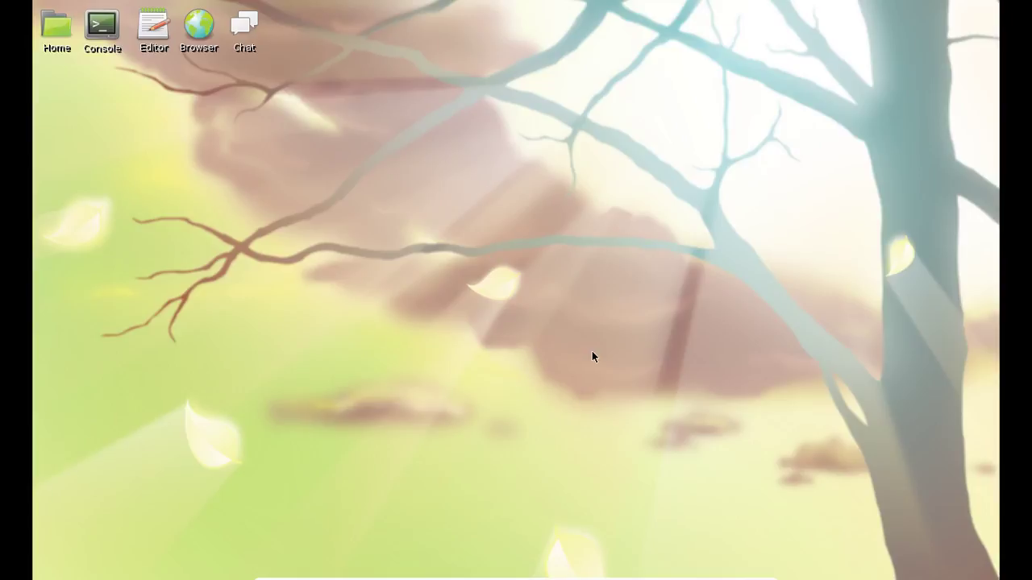
Toggle Input > Mouse Integration in windowed mode, then return the VM to full-screen
key("Control_R+f")
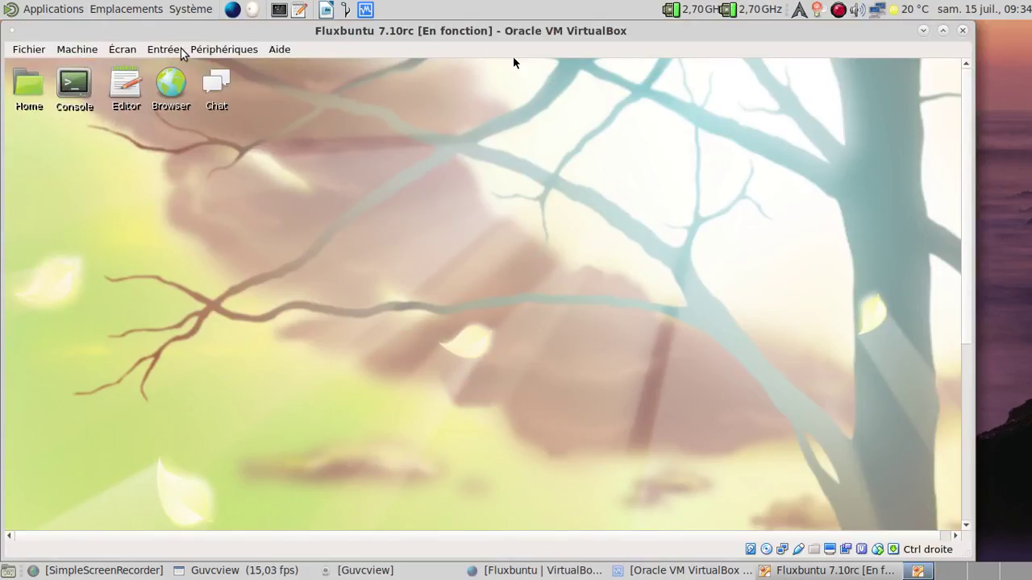
left_click(171, 49)
left_click(196, 89)
key("Control_R")
key("alt+Tab")
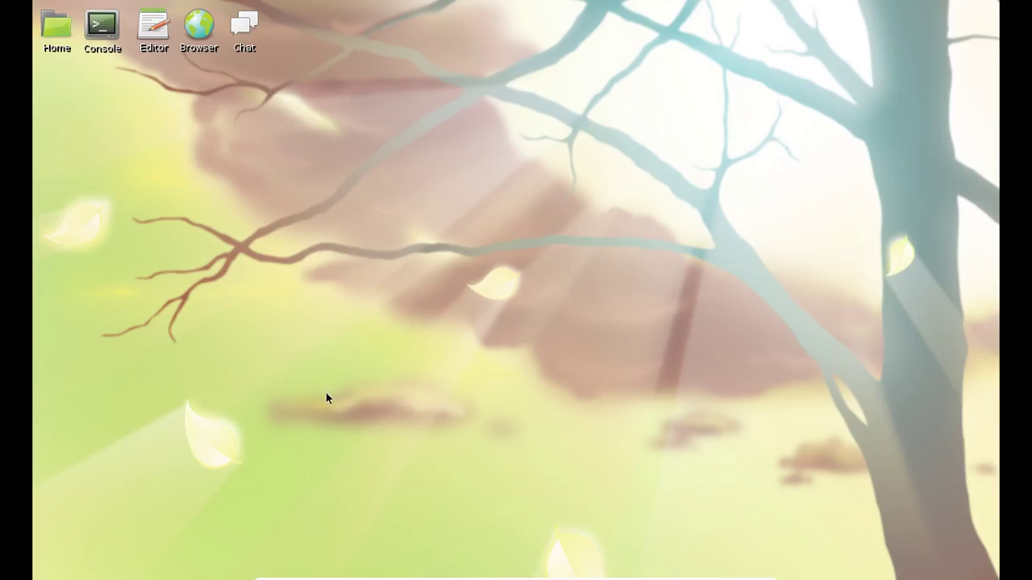
Set the screen resolution to 1024x768 from the desktop menu's System submenu
right_click(415, 41)
mouse_move(441, 208)
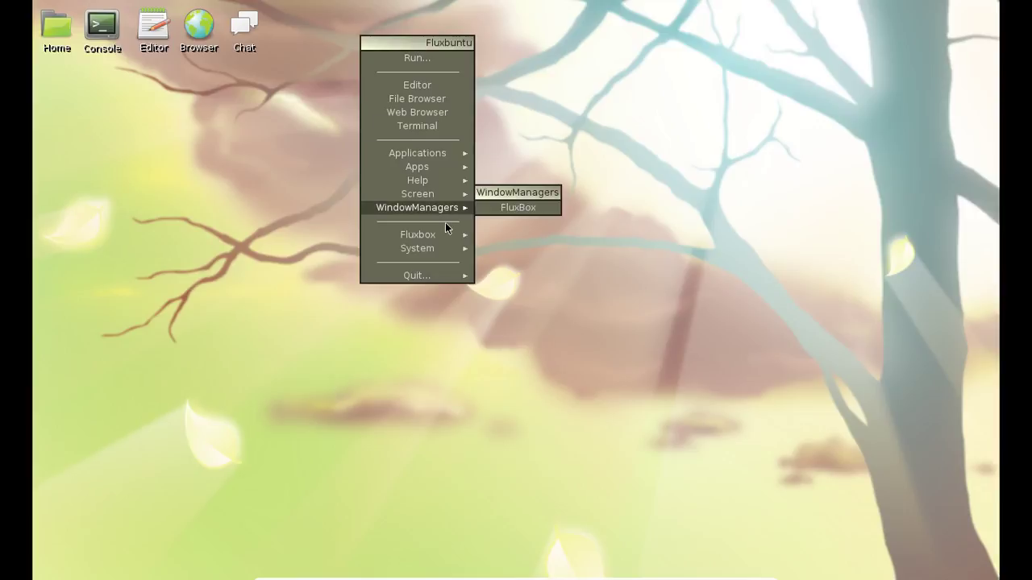
mouse_move(433, 247)
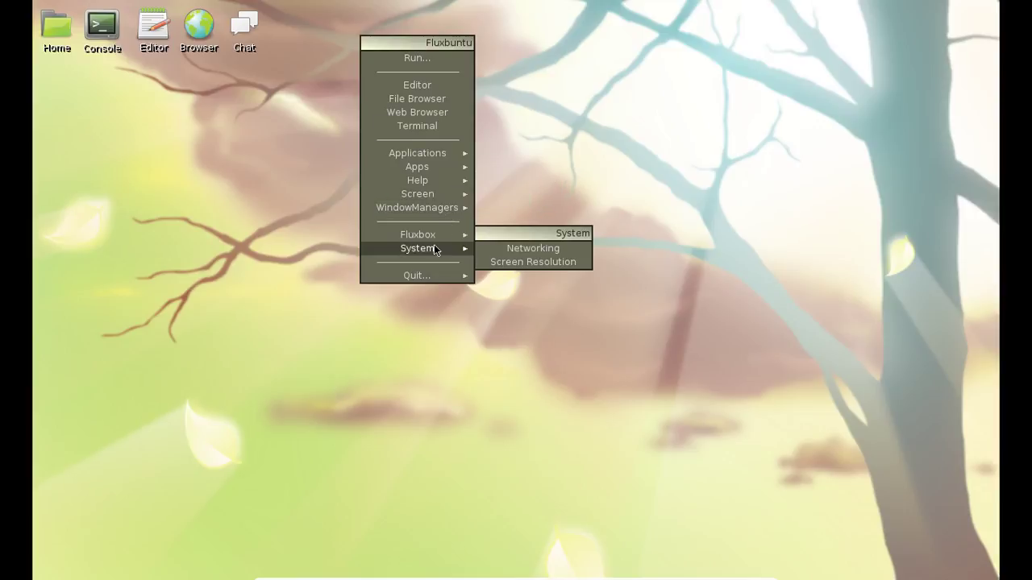
left_click(589, 261)
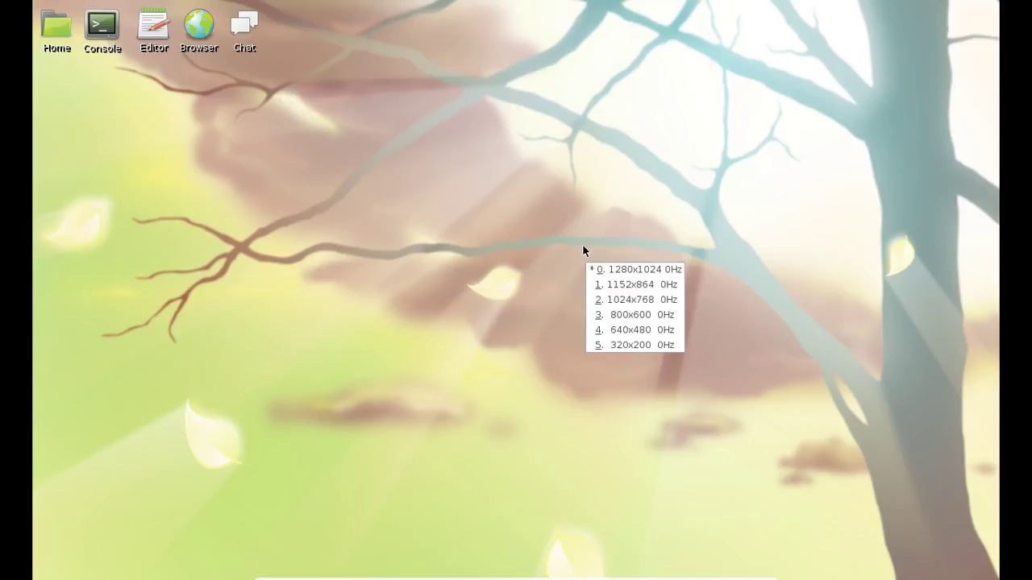
left_click(638, 300)
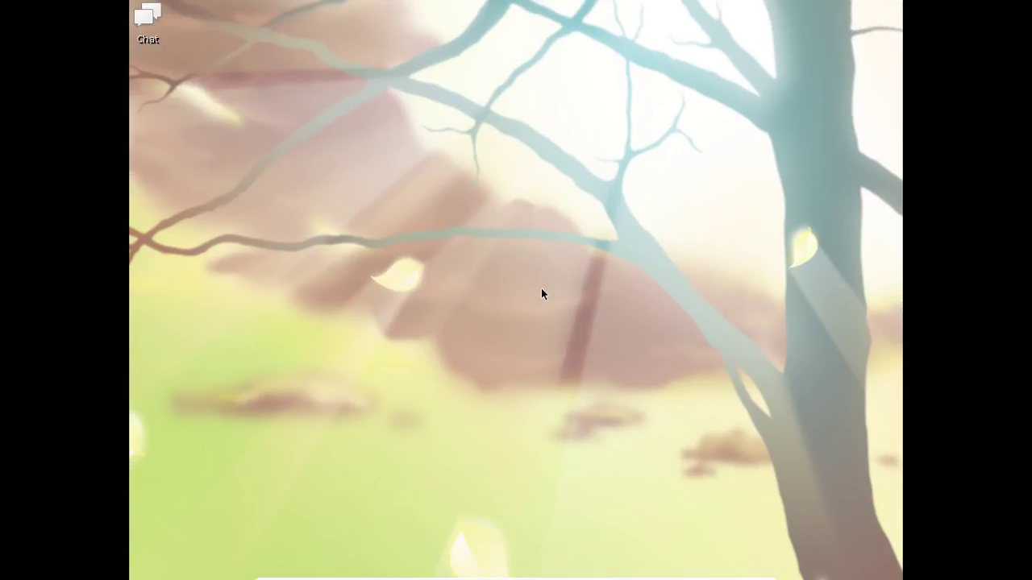
In a terminal, run setxkbmap fr and xrandr -s 1024x768, then close the terminal
right_click(239, 56)
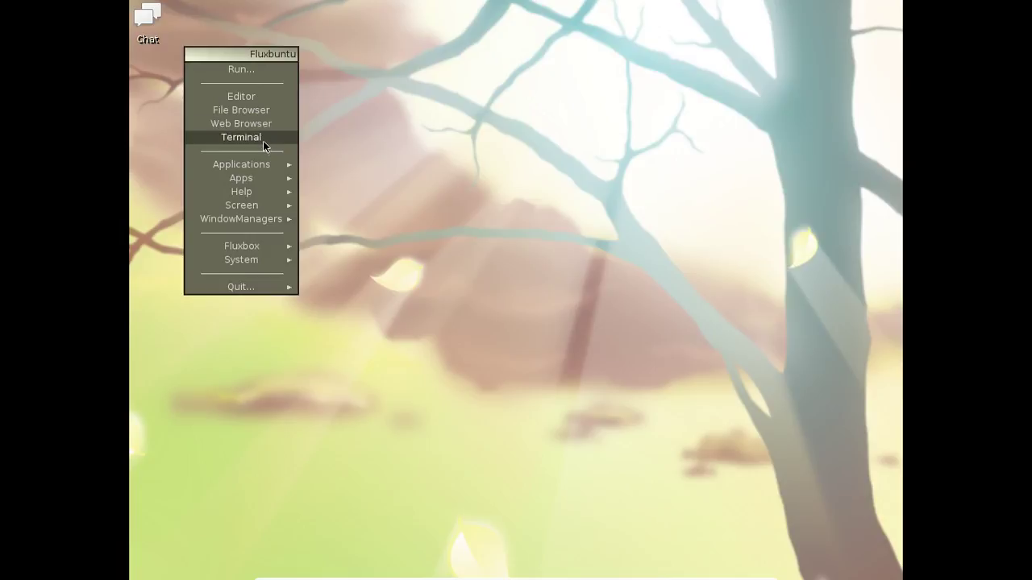
left_click(241, 137)
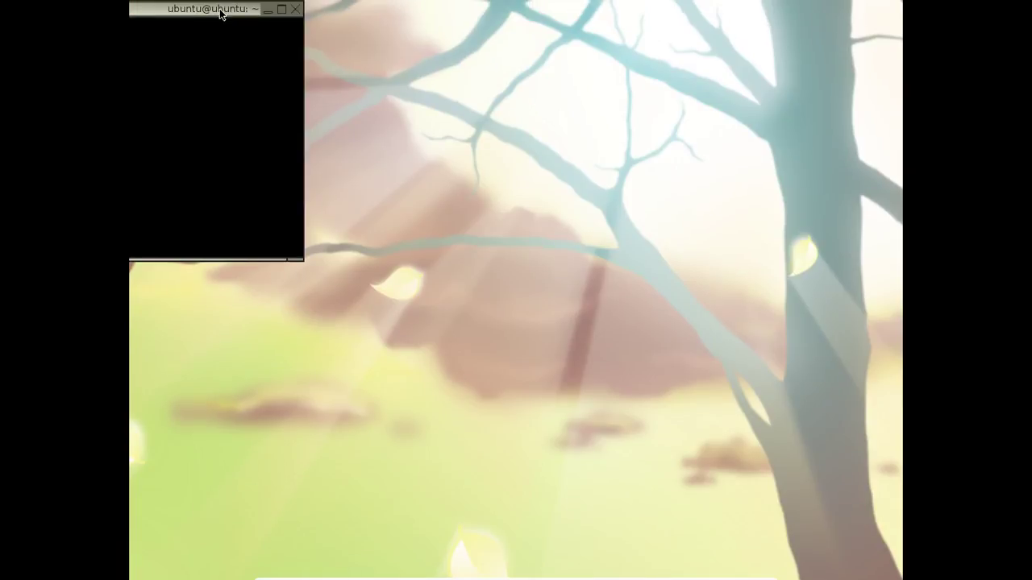
left_click_drag(221, 12, 664, 74)
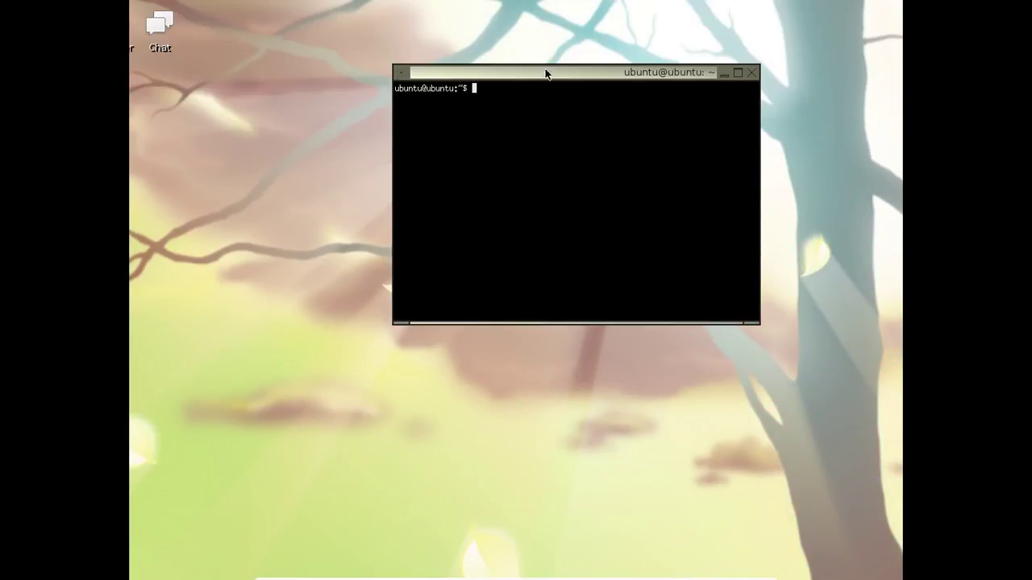
type("setxkbmap fr")
key("Return")
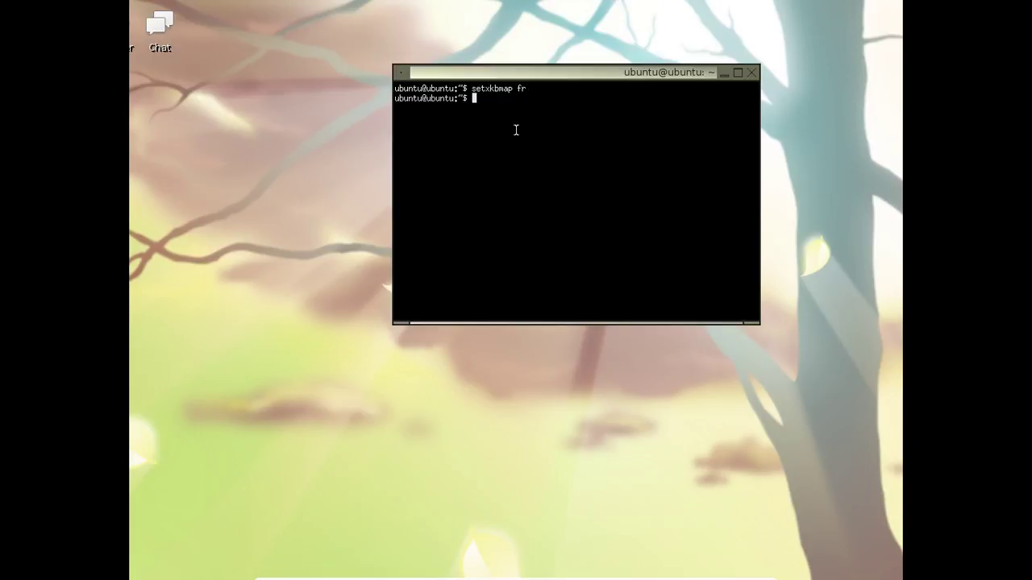
type("xrandr -s 1024x768")
key("Return")
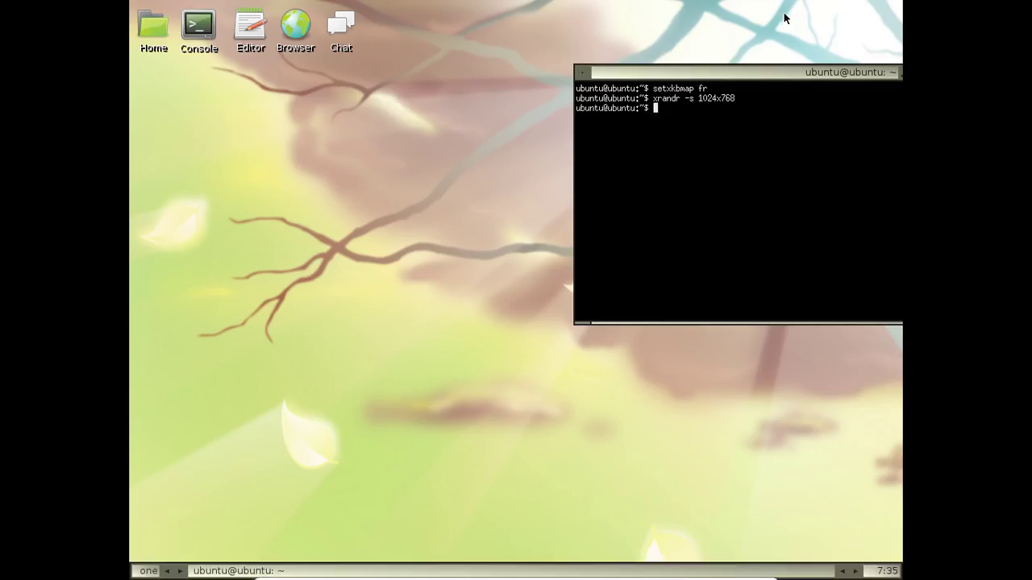
left_click_drag(780, 71, 469, 74)
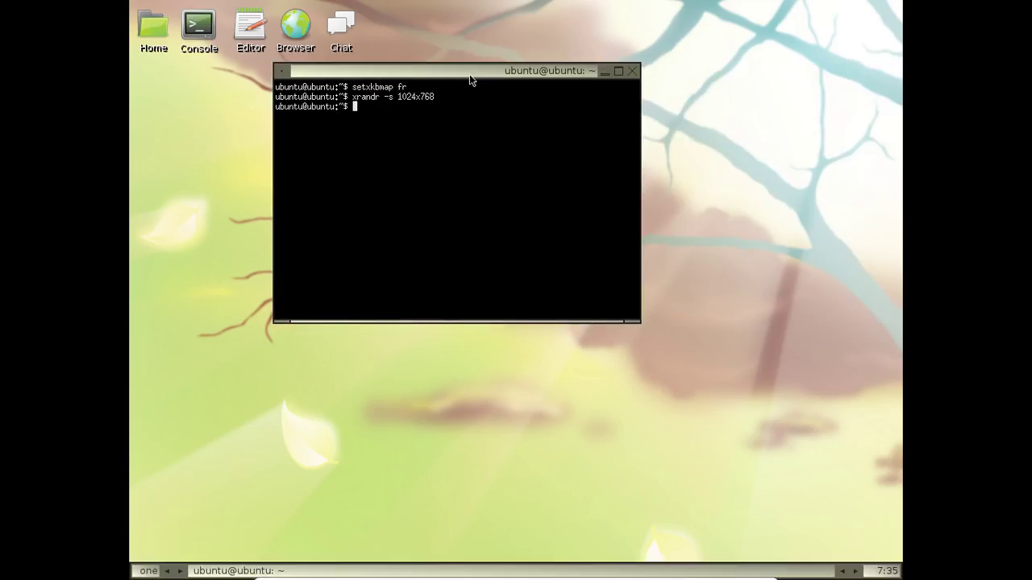
left_click(633, 72)
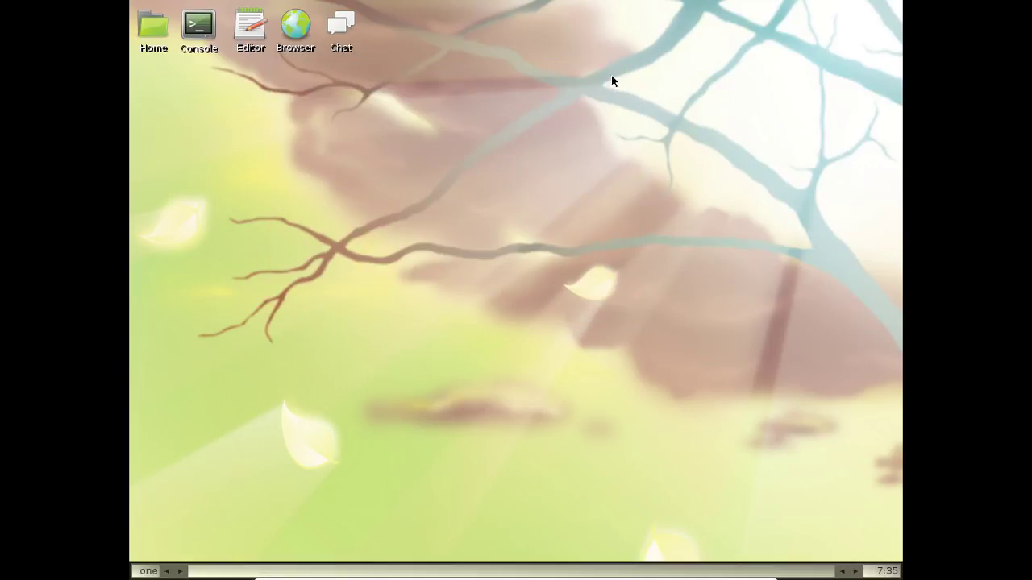
Open the System > Networking tool and authenticate with the user password
right_click(482, 58)
mouse_move(521, 211)
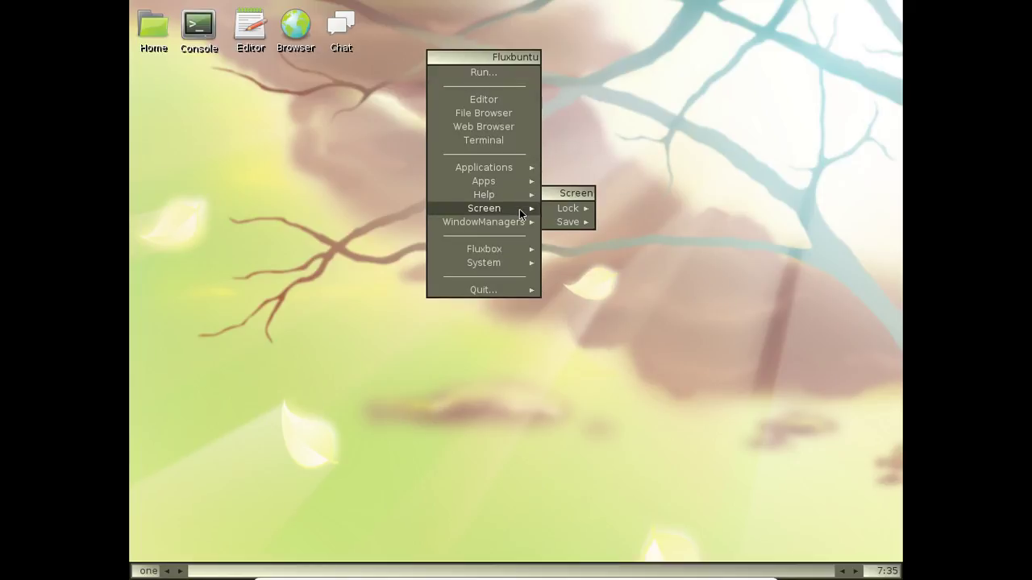
mouse_move(506, 257)
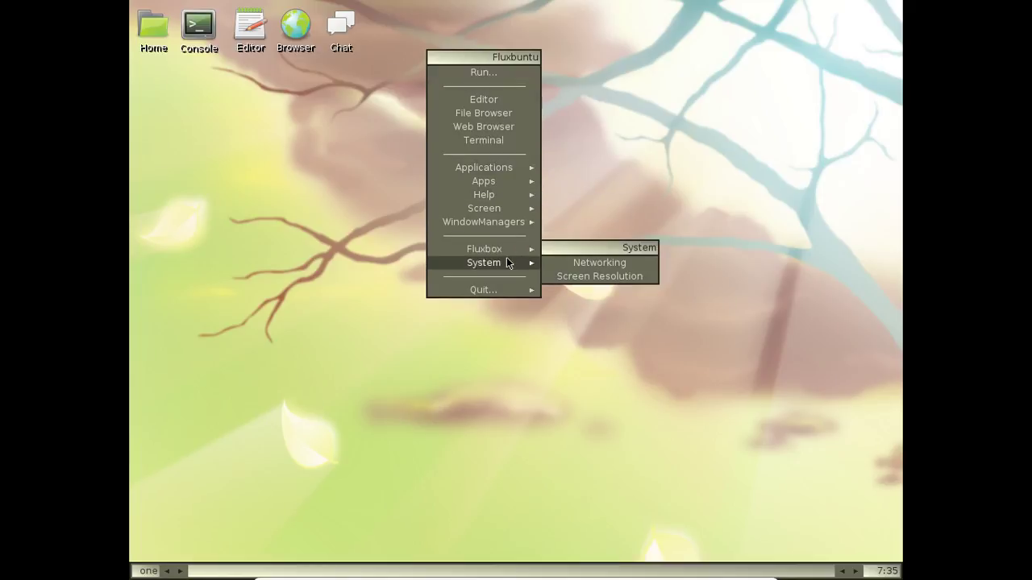
left_click(605, 267)
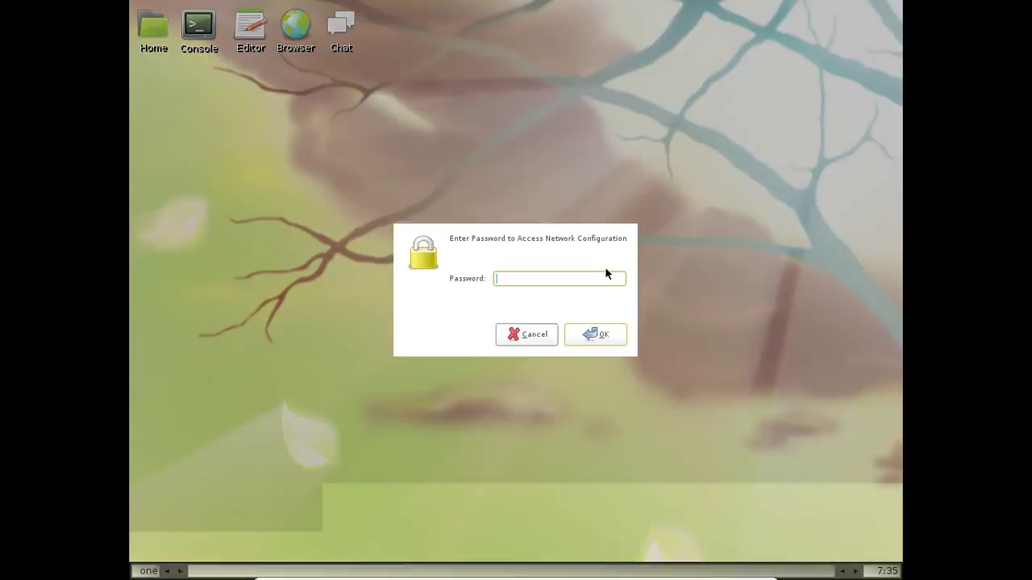
type("******")
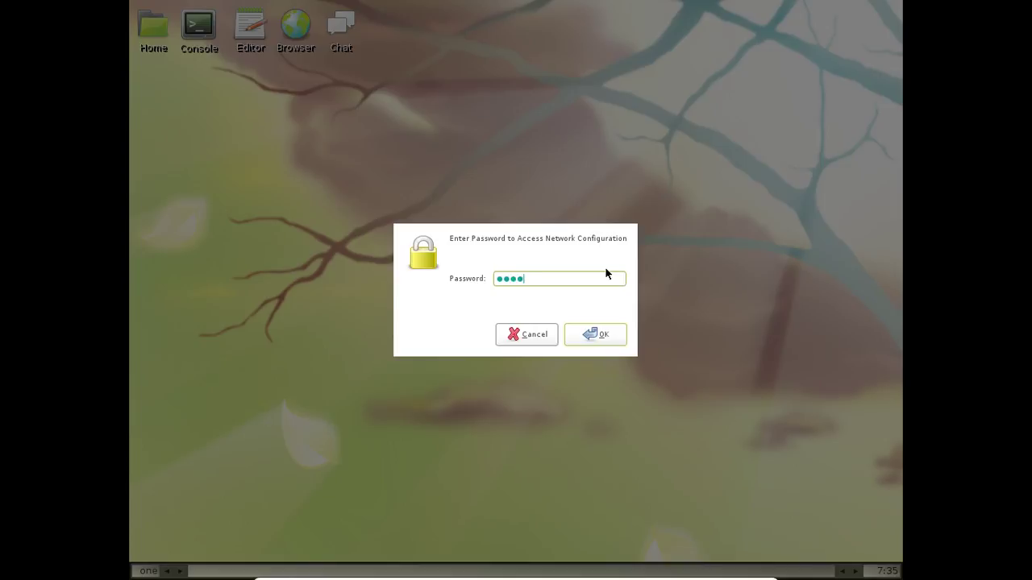
key("BackSpace")
key("BackSpace")
key("BackSpace")
key("BackSpace")
key("BackSpace")
key("BackSpace")
type("*****")
key("BackSpace")
key("BackSpace")
key("BackSpace")
key("BackSpace")
key("BackSpace")
type("***")
key("BackSpace")
key("BackSpace")
key("BackSpace")
type("*******")
key("Return")
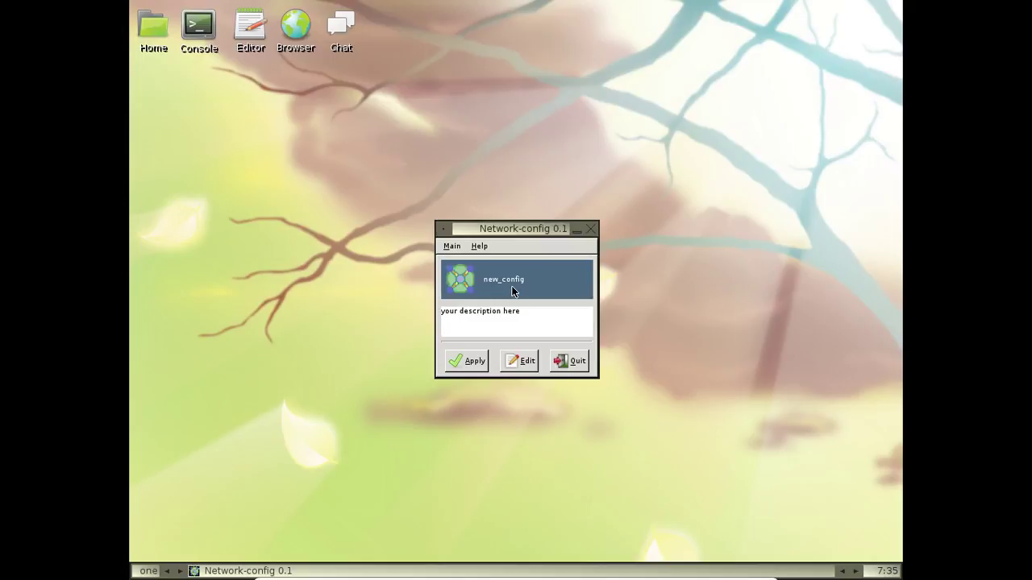
Activate eth1 in the new_config profile, test it to obtain 10.0.2.15, and quit
left_click(522, 362)
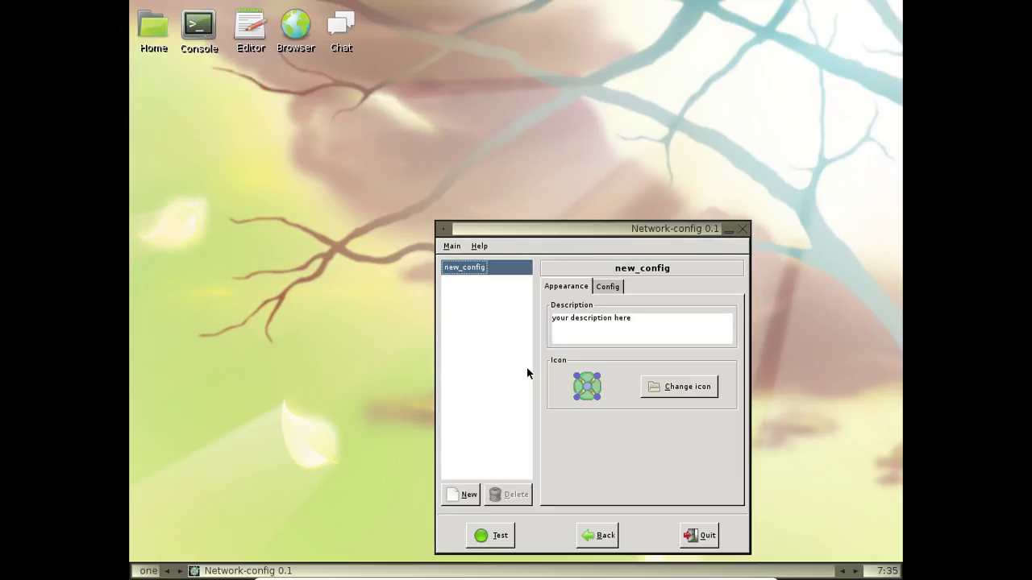
left_click(608, 287)
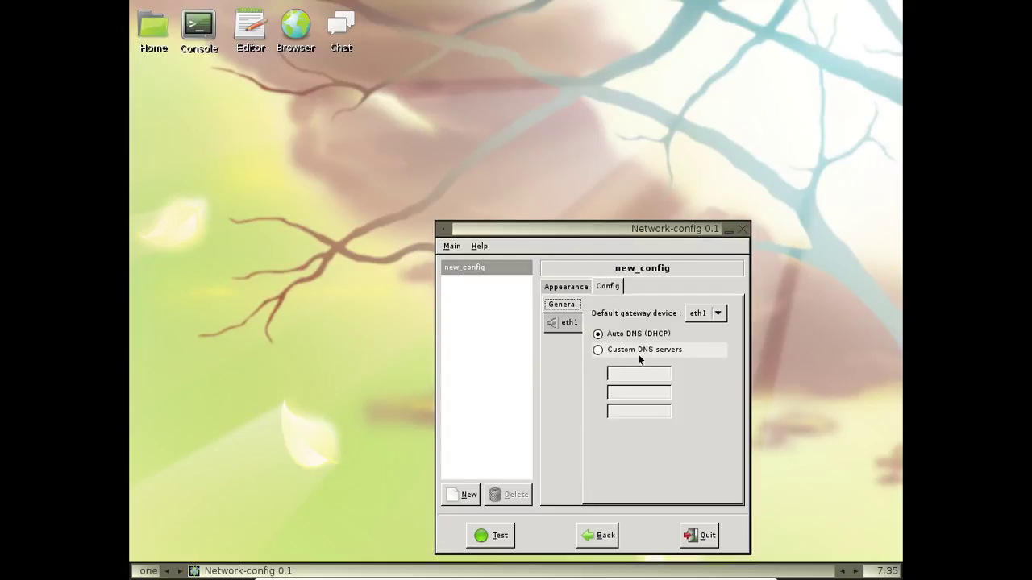
left_click(553, 324)
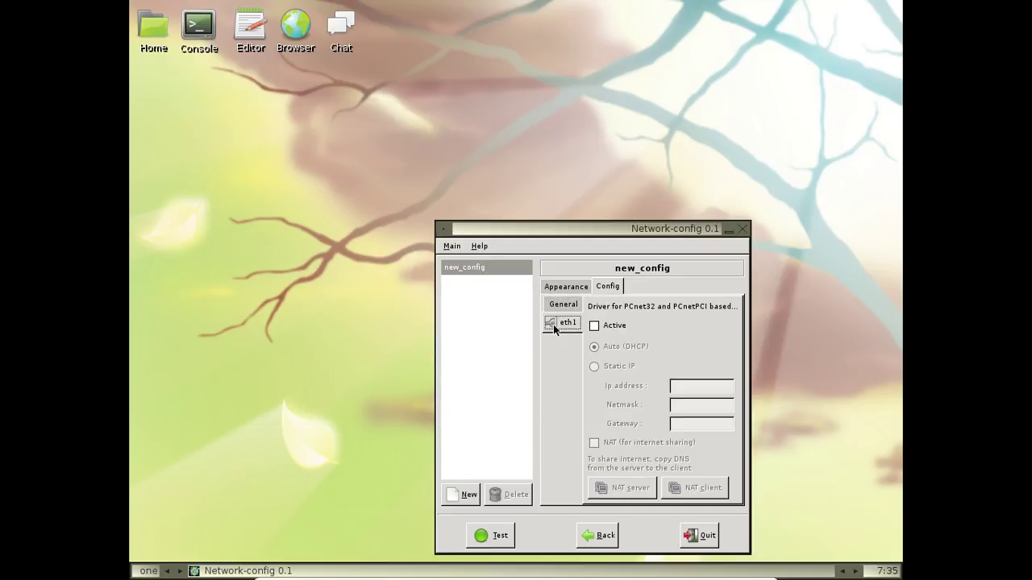
left_click(599, 329)
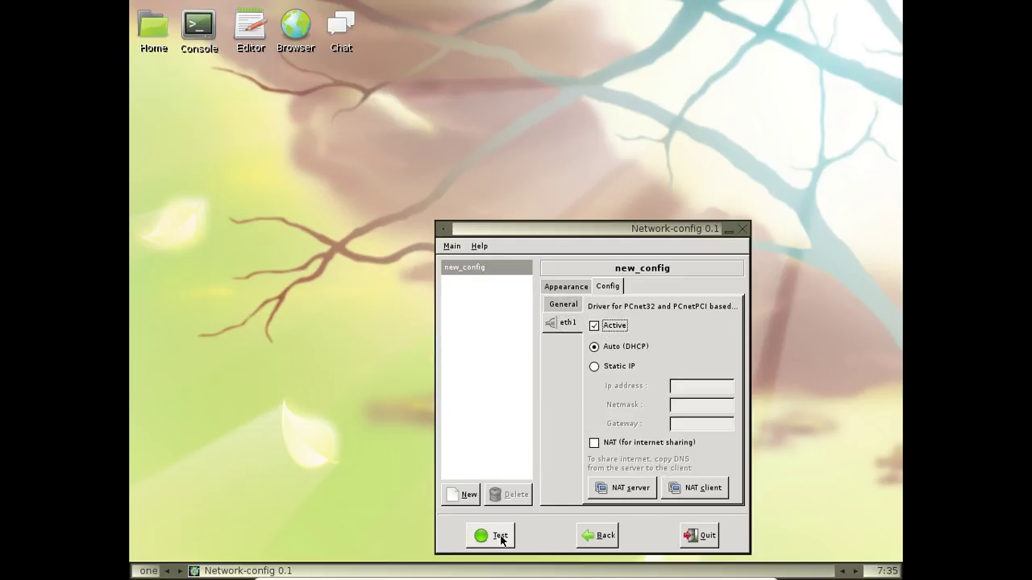
left_click(500, 538)
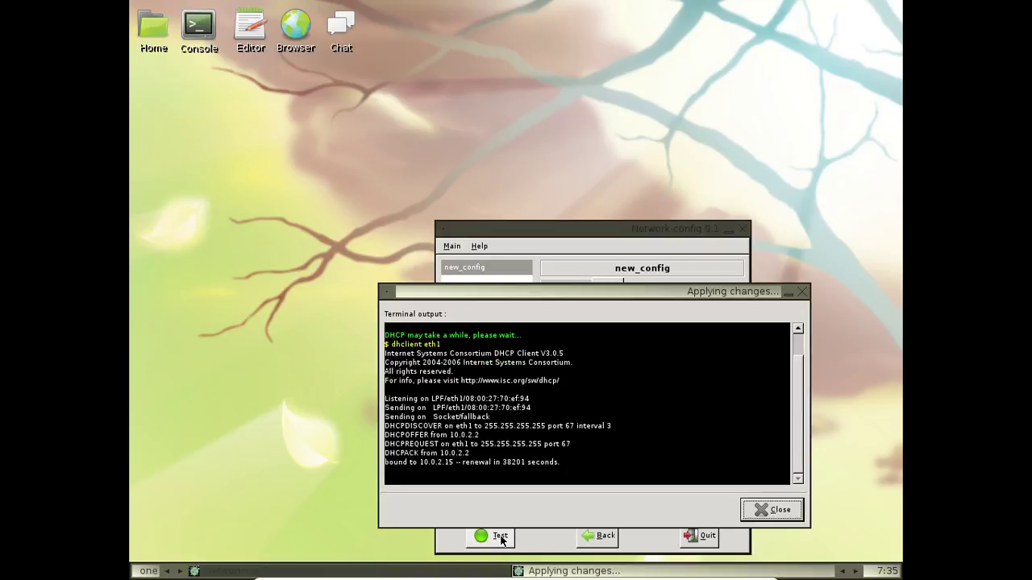
left_click(778, 510)
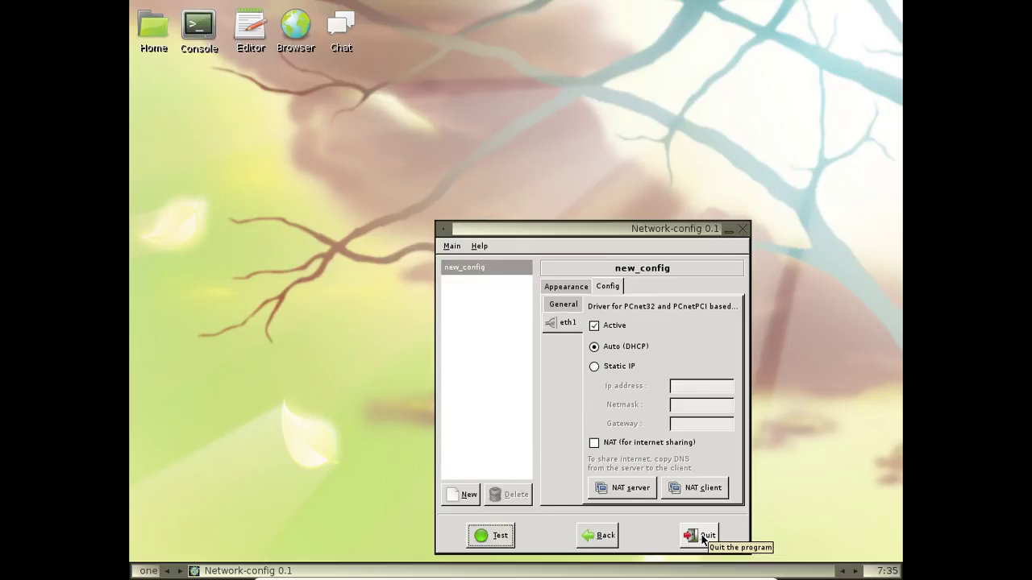
left_click(703, 537)
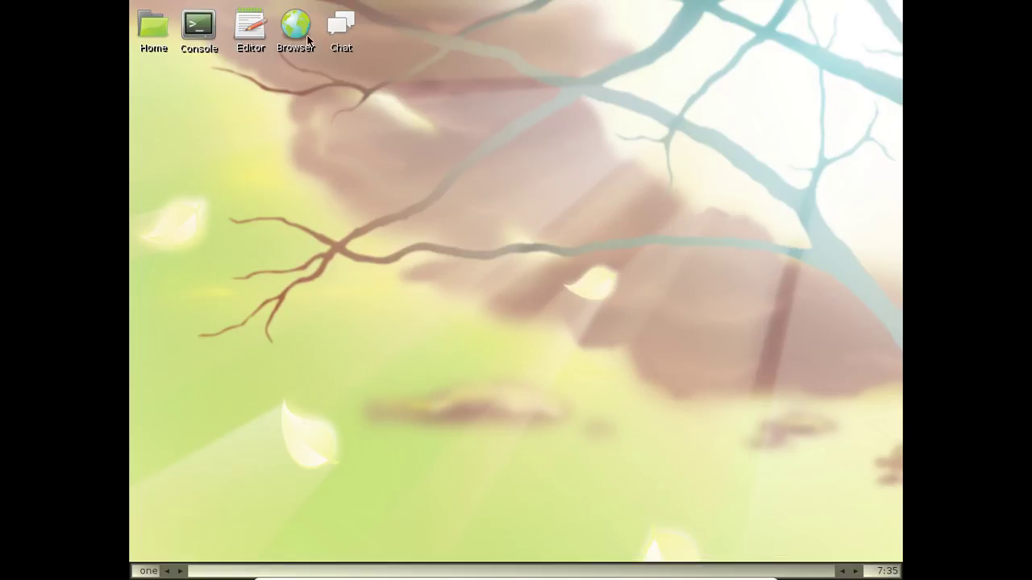
Run ping -c 3 fr.yahoo.com in a Console, getting 3 of 3 replies, then close it
double_click(197, 27)
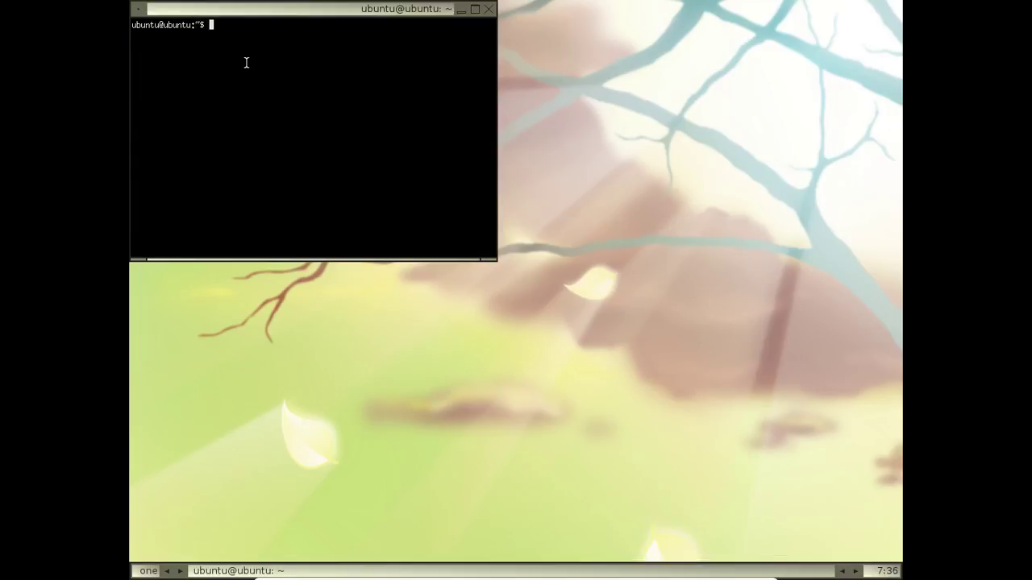
left_click_drag(261, 13, 456, 141)
type("ping ")
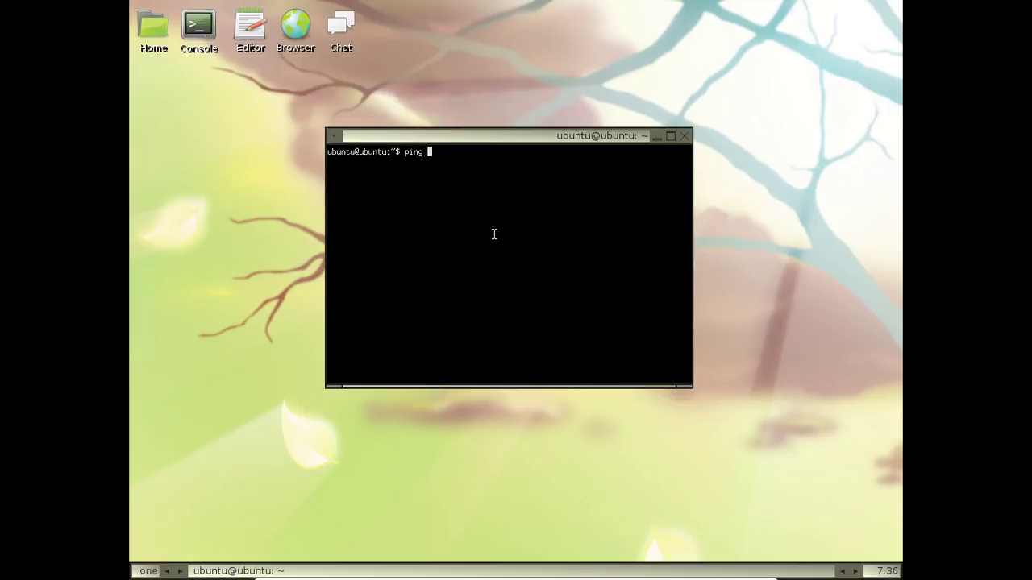
type("-c 3 fr.yahoo.com")
key("Return")
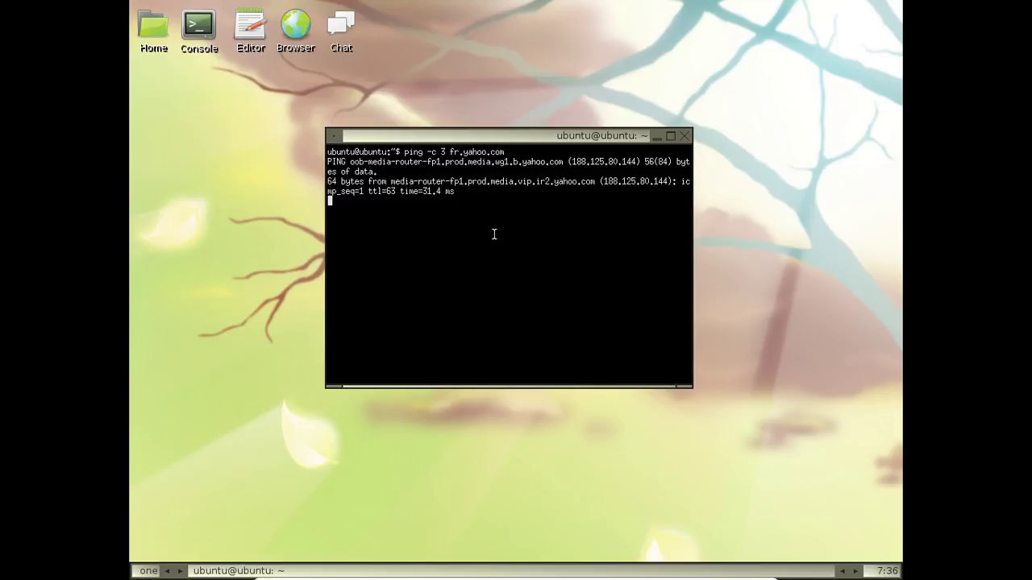
key("Return")
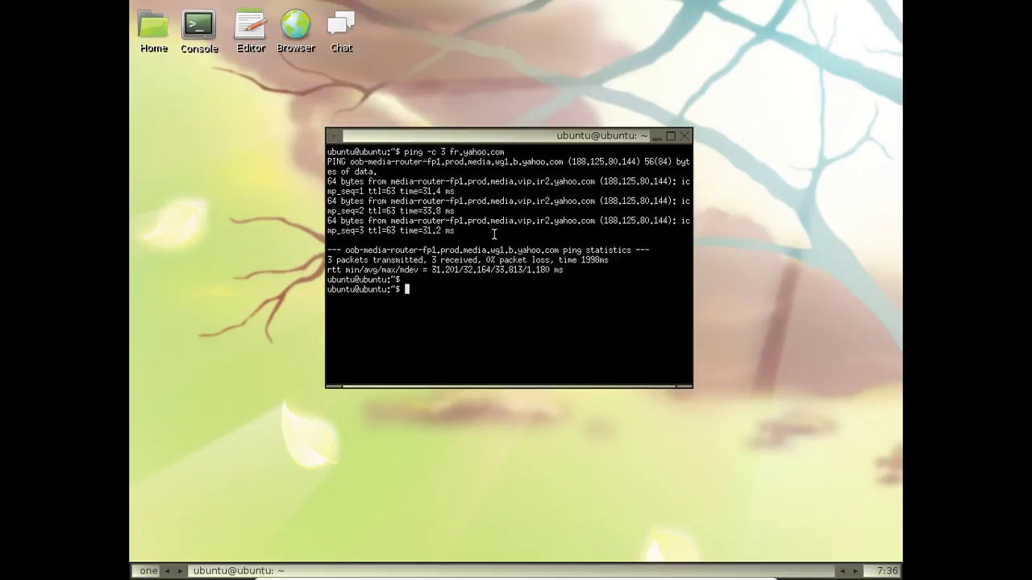
left_click(681, 143)
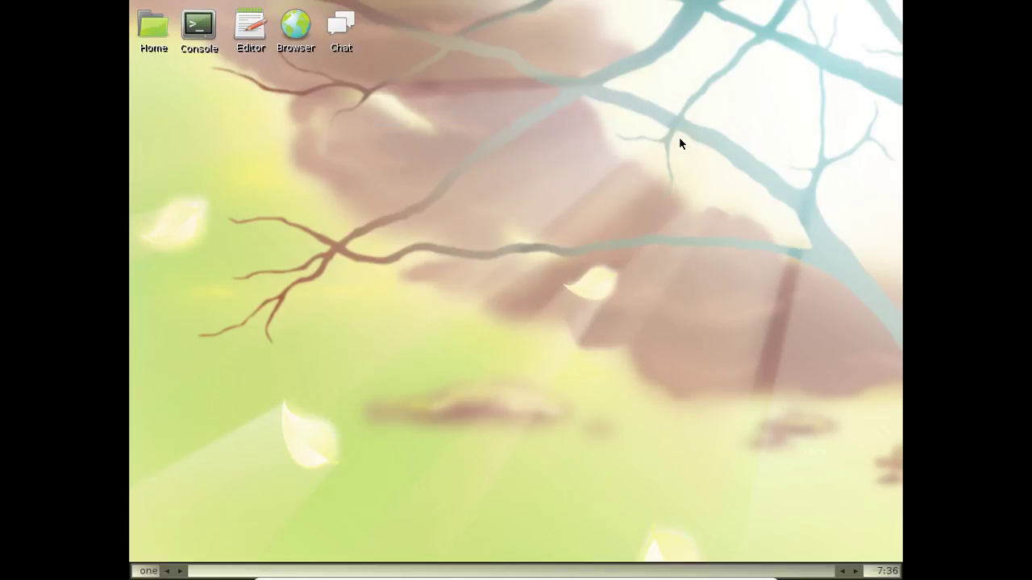
right_click(447, 27)
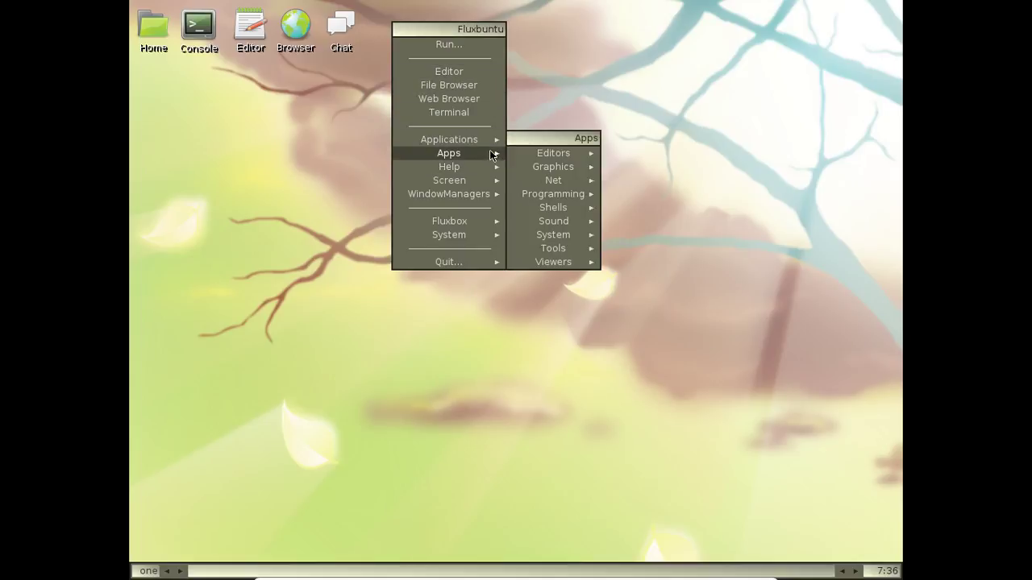
mouse_move(483, 142)
mouse_move(606, 155)
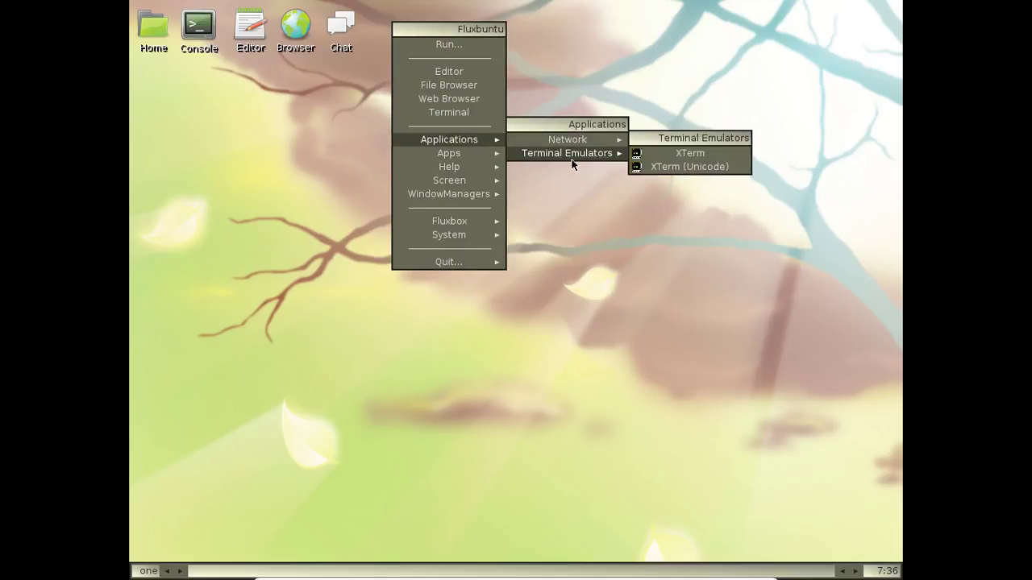
mouse_move(481, 179)
mouse_move(539, 181)
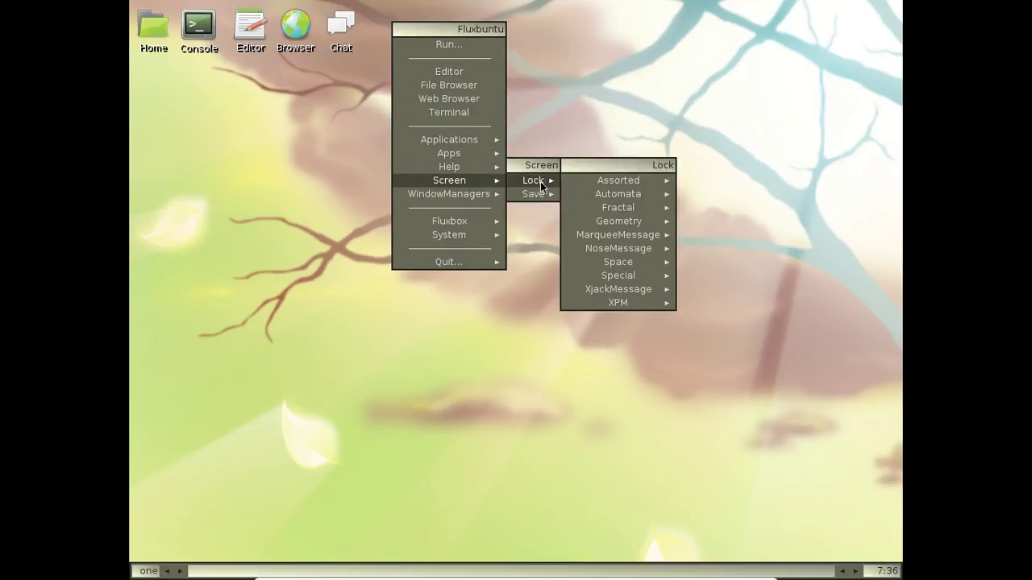
mouse_move(484, 222)
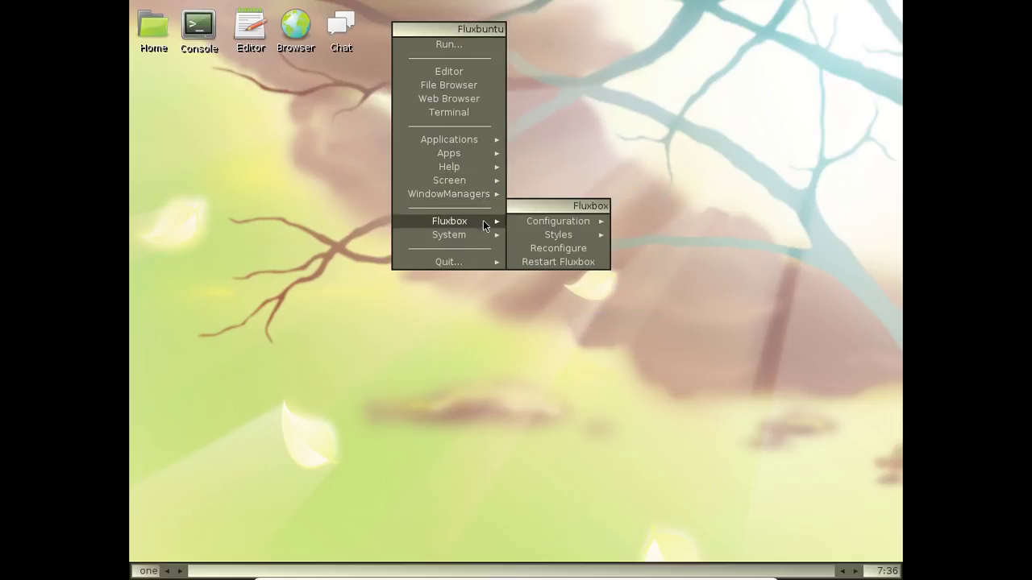
mouse_move(564, 221)
mouse_move(737, 261)
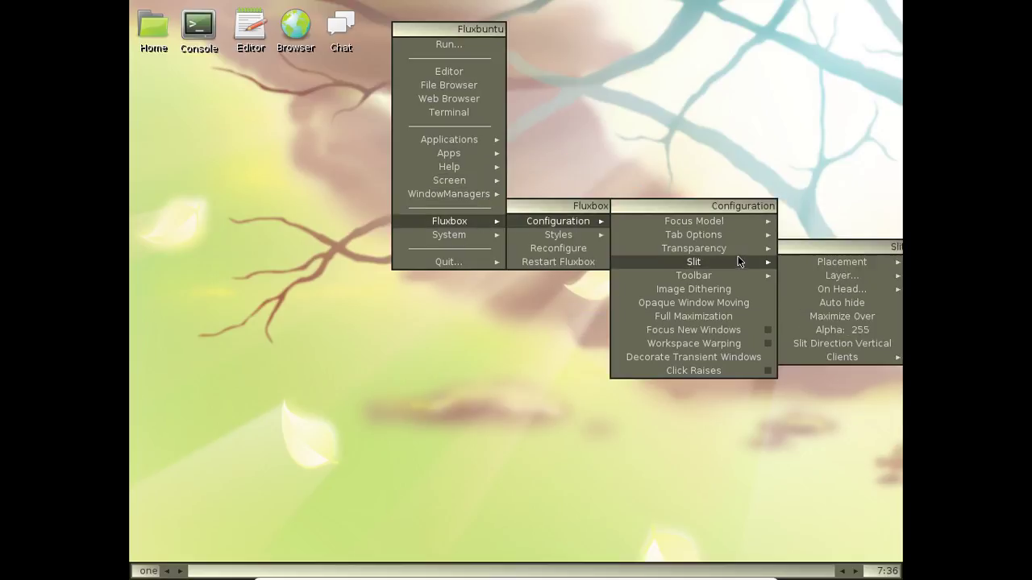
mouse_move(435, 235)
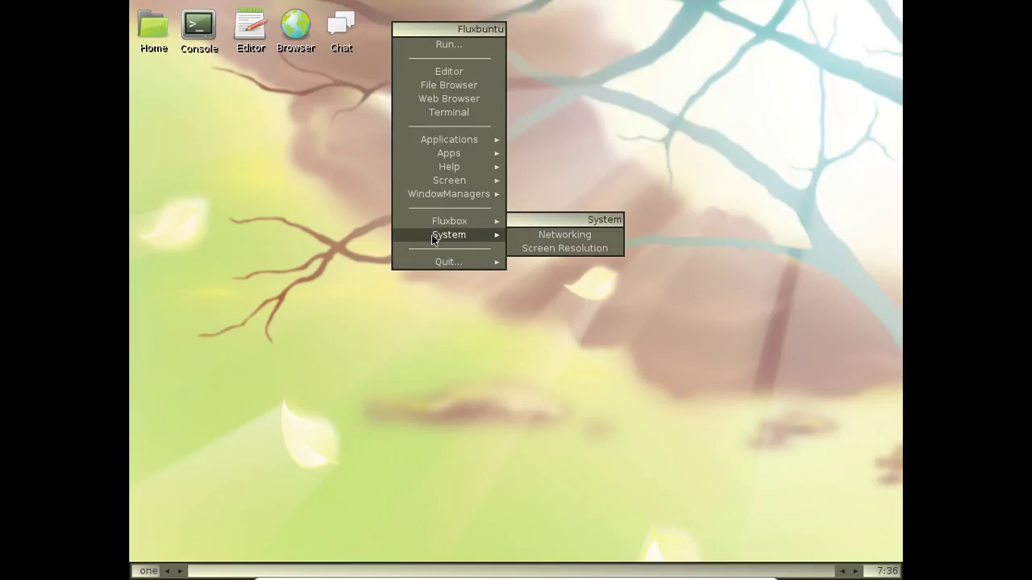
mouse_move(439, 196)
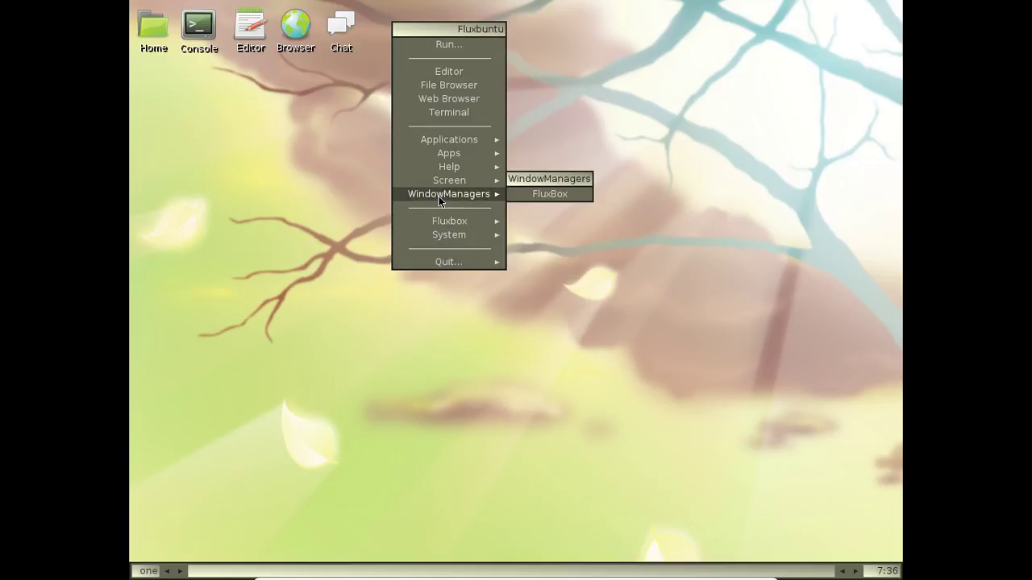
mouse_move(439, 172)
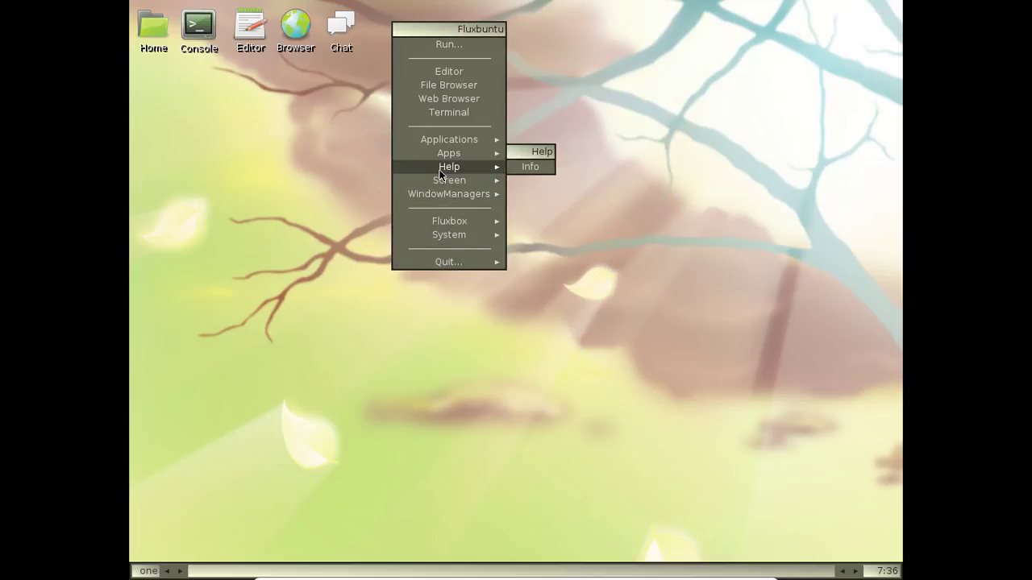
left_click(535, 170)
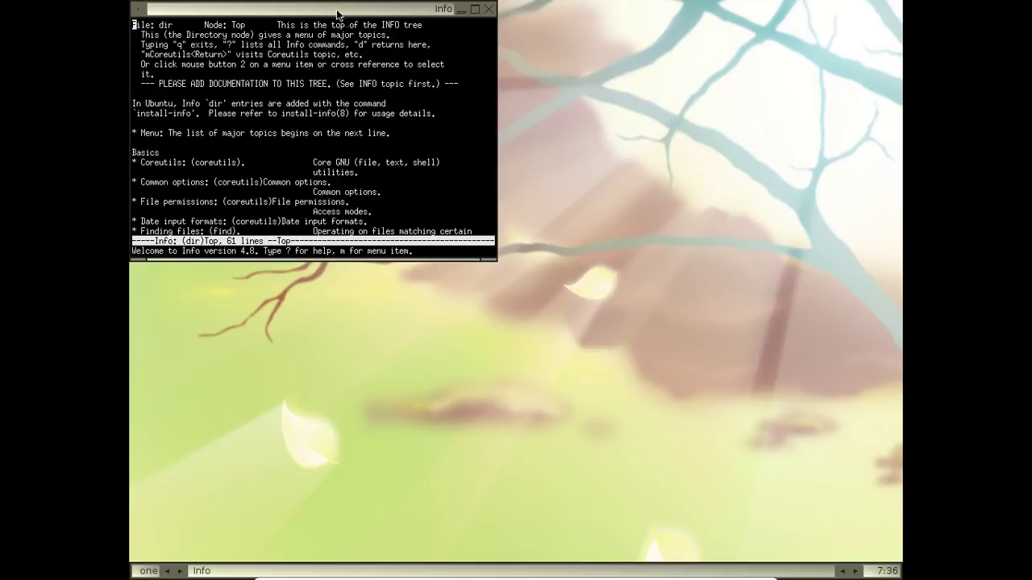
left_click_drag(317, 10, 550, 73)
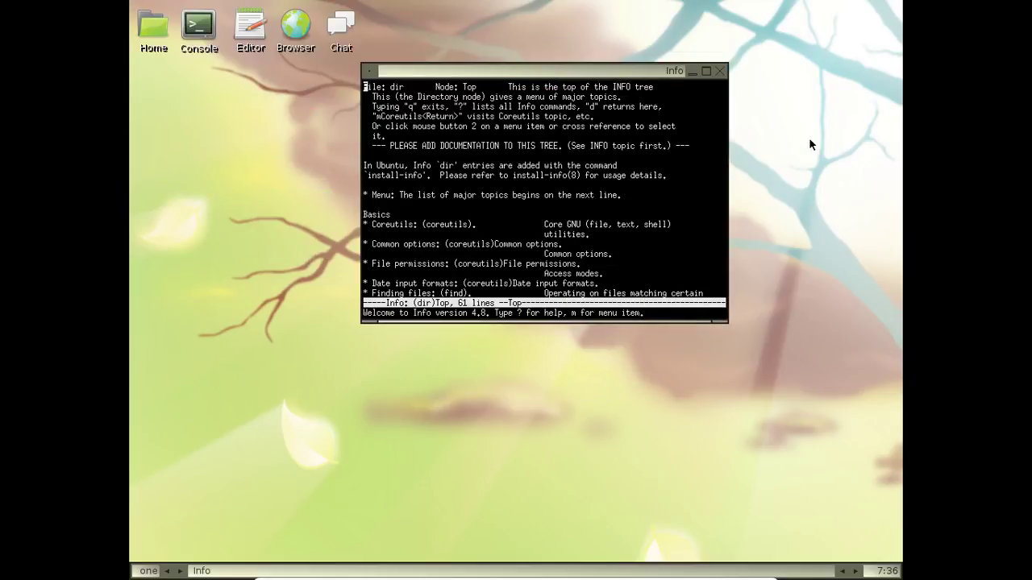
left_click(720, 71)
right_click(444, 62)
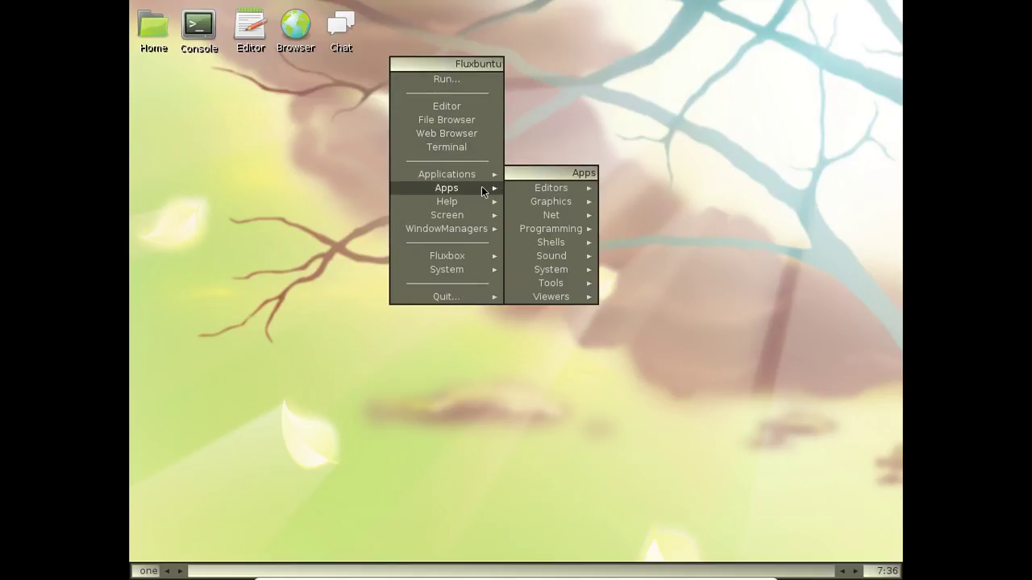
Browse the Apps submenus Editors, Shells, System, Tools and Viewers, then dismiss the root menu
mouse_move(545, 188)
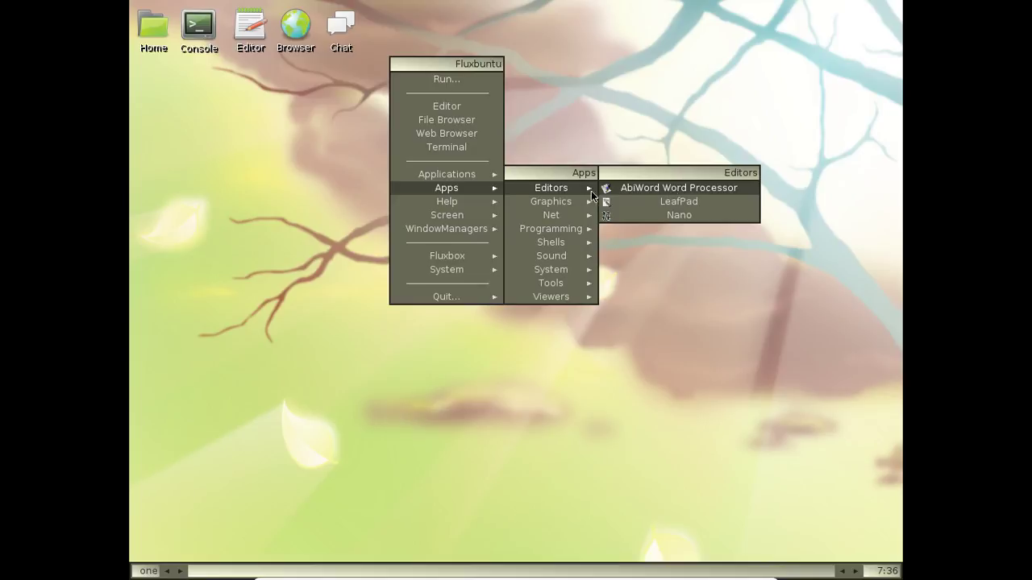
mouse_move(570, 202)
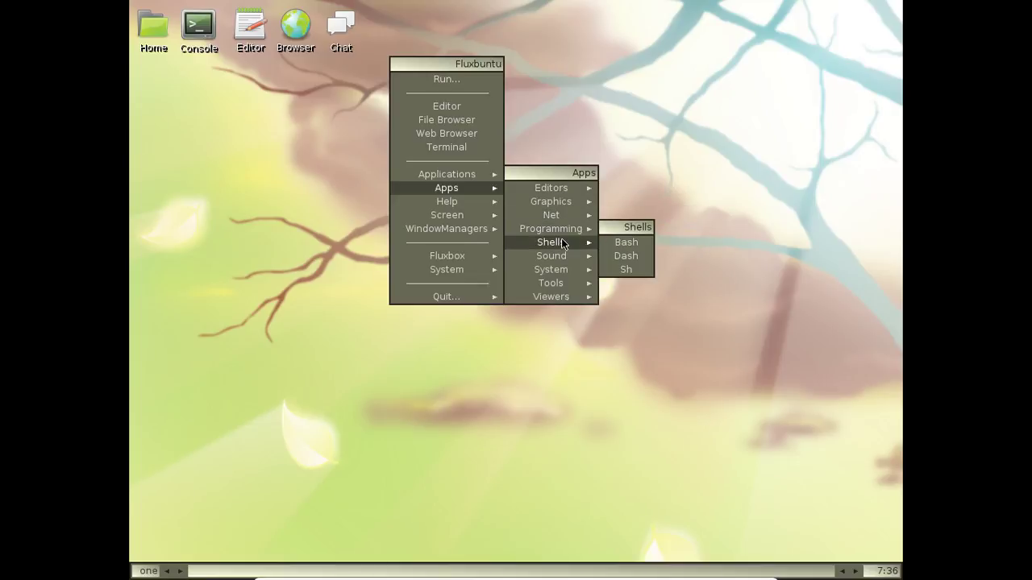
mouse_move(548, 259)
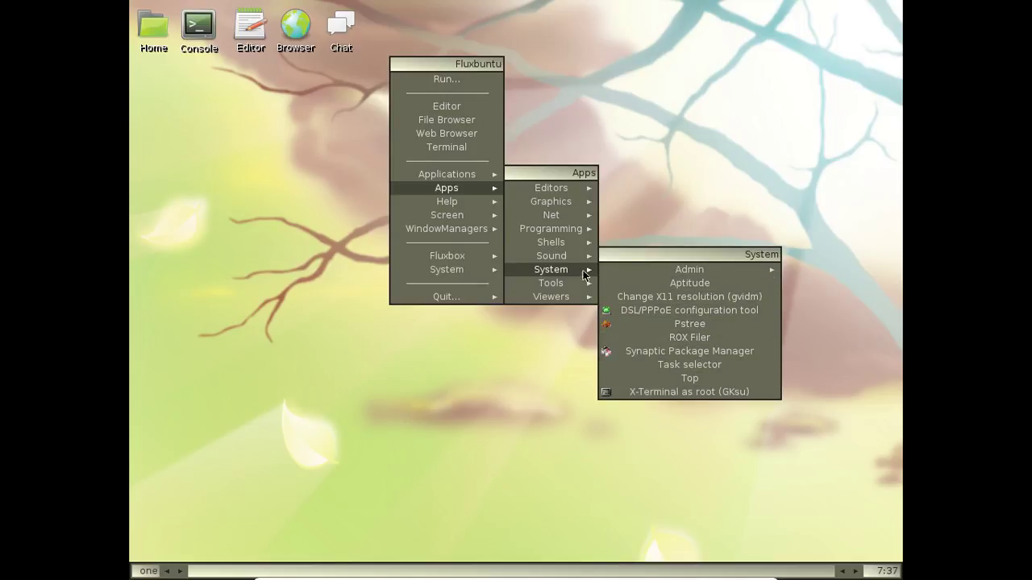
mouse_move(574, 282)
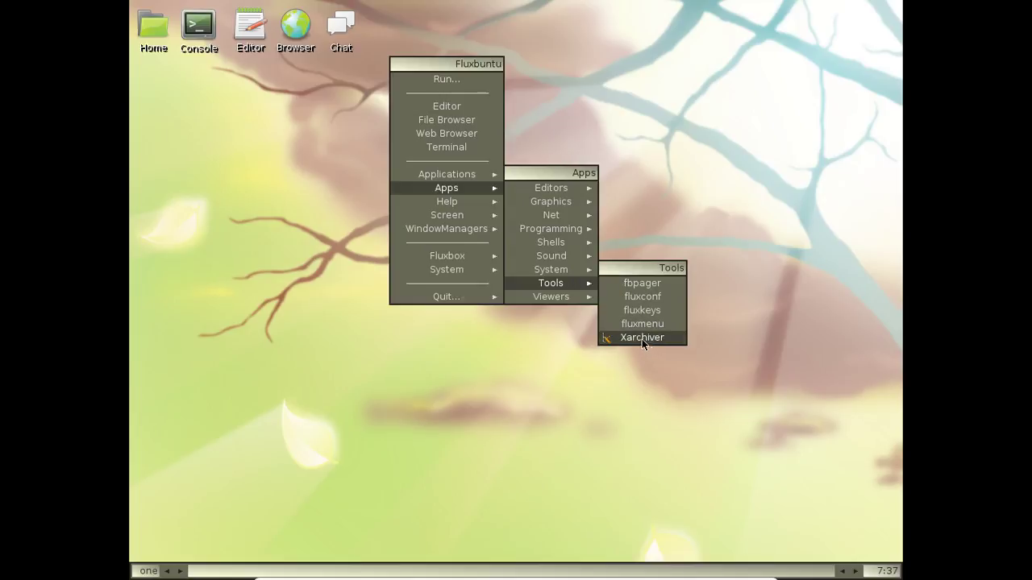
mouse_move(538, 296)
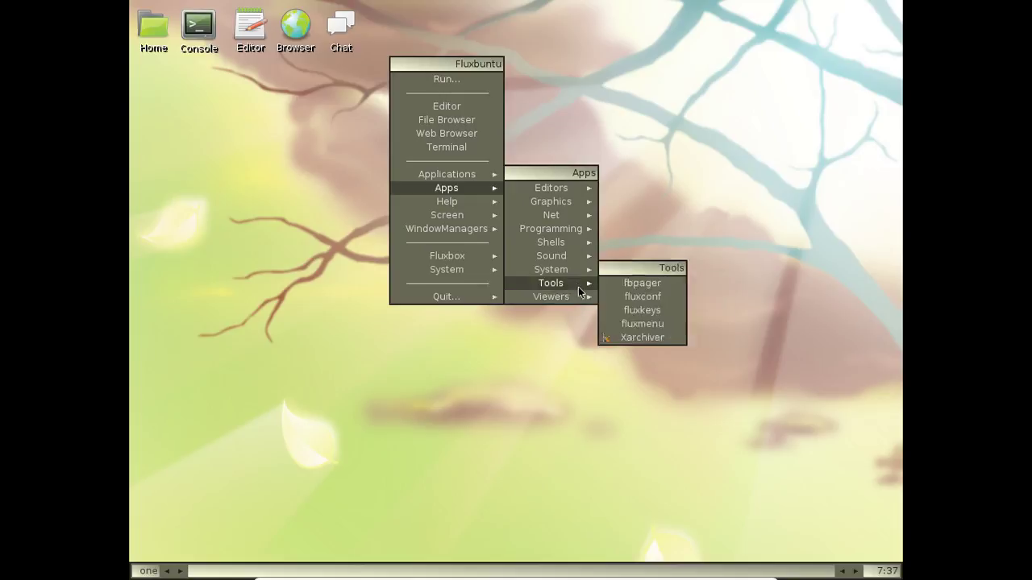
left_click(294, 121)
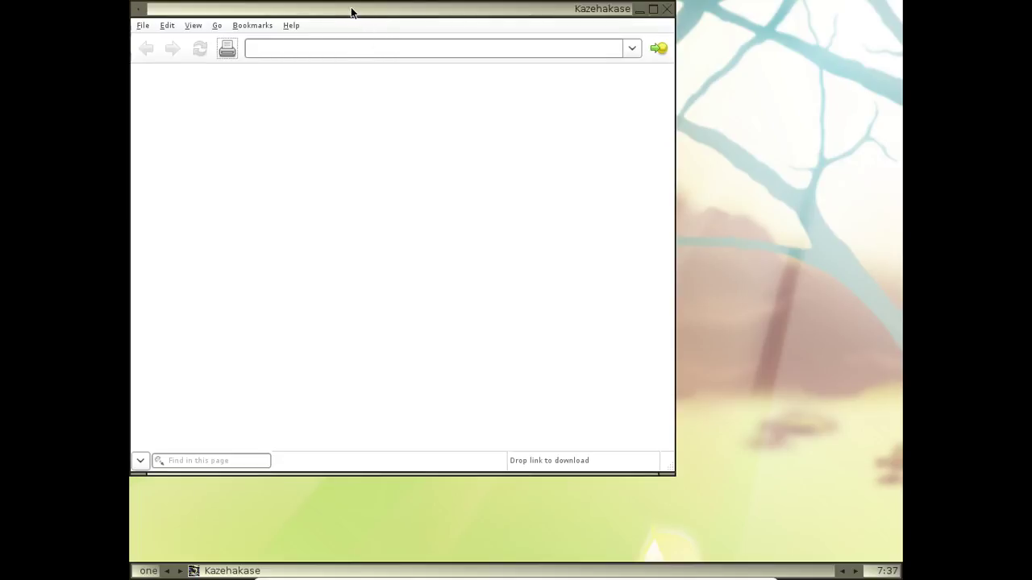
Position Kazehakase, view and close Help > About Kazehakase, then focus the empty address bar
left_click_drag(351, 11, 461, 35)
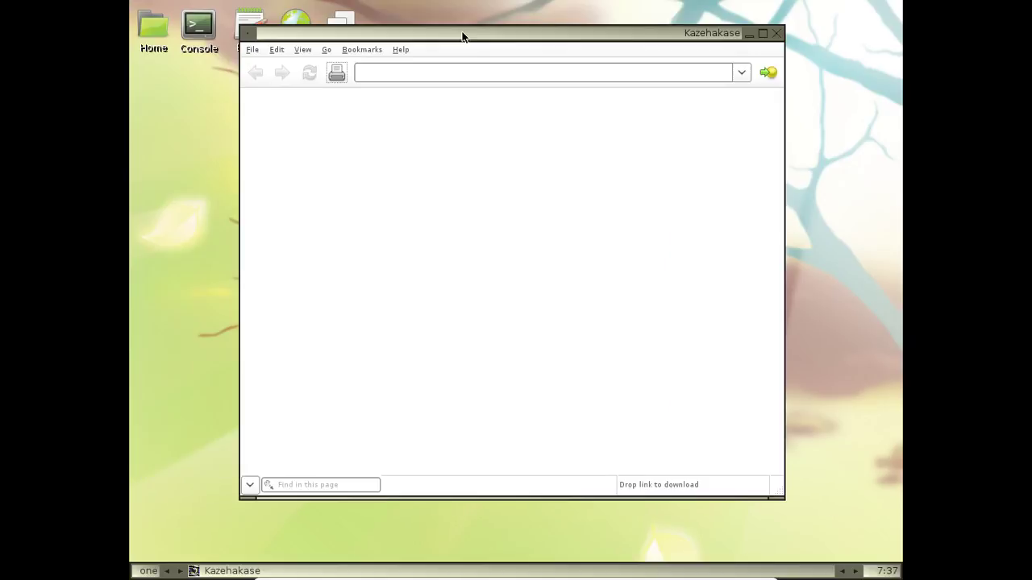
left_click(401, 50)
left_click(420, 87)
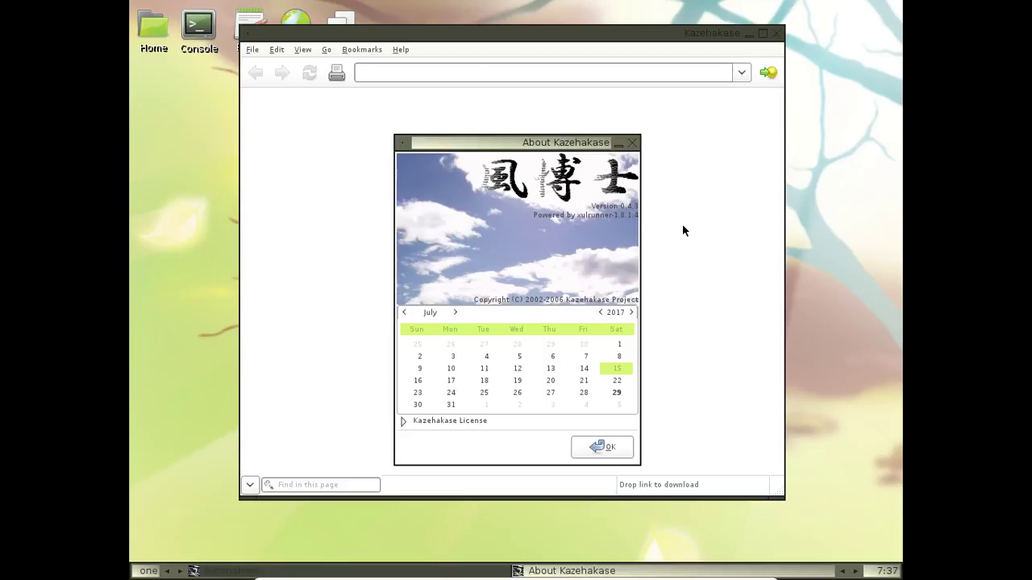
left_click(631, 143)
left_click(425, 72)
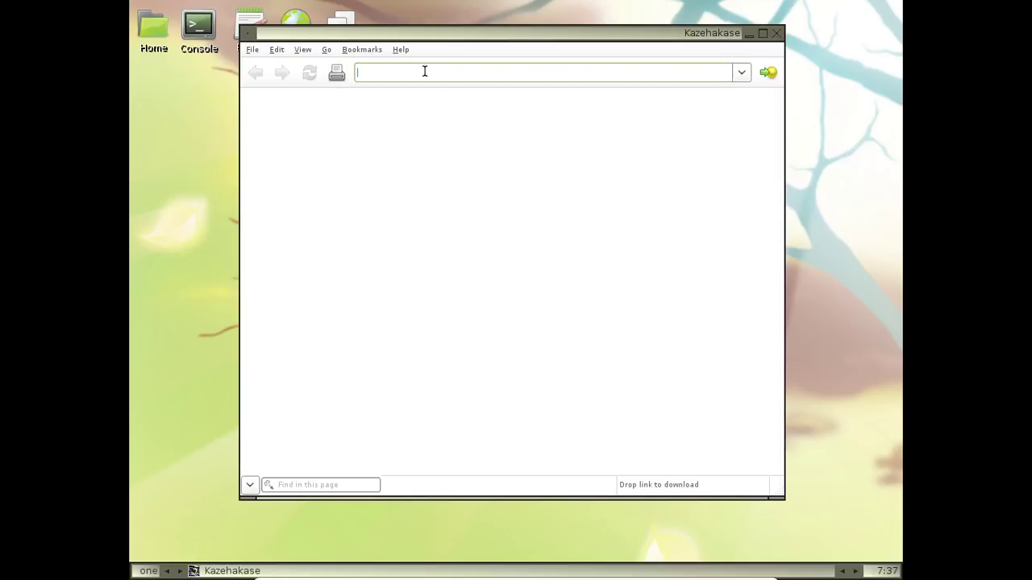
Load Google and search for 'firefox release history', allowing the unencrypted submission
type("goo")
key("BackSpace")
key("BackSpace")
key("BackSpace")
key("BackSpace")
key("Return")
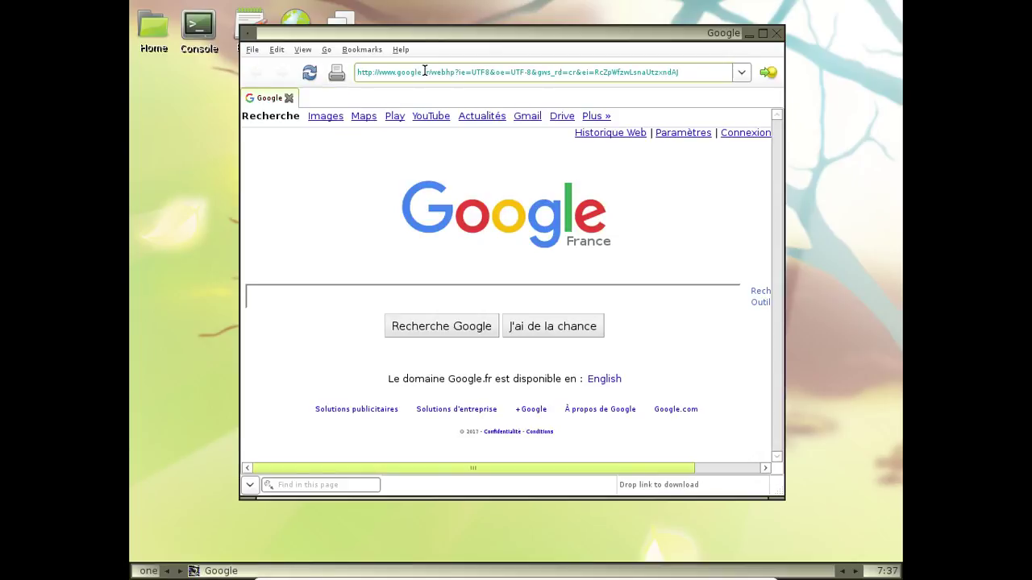
left_click(293, 291)
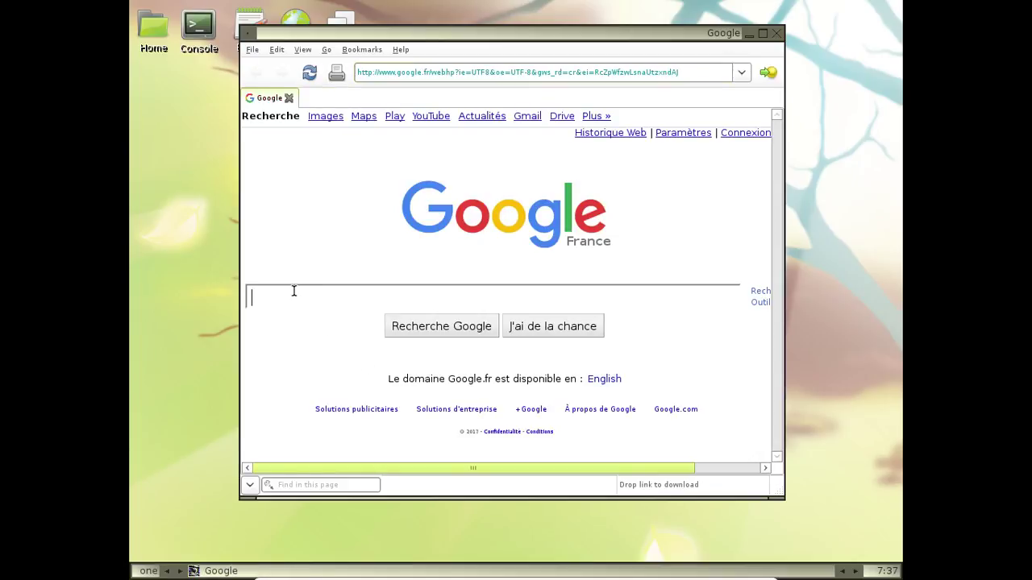
type("firefox relea")
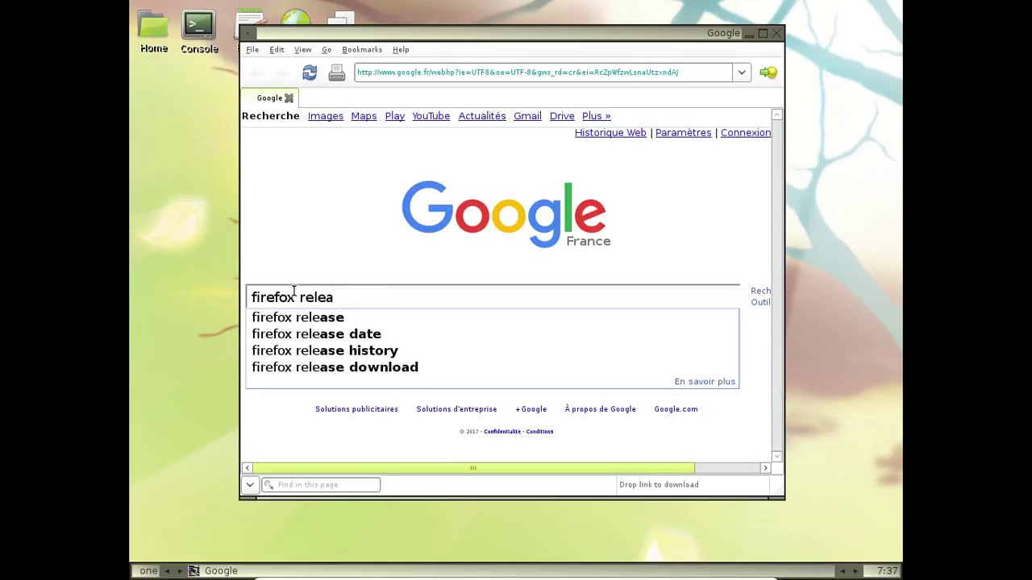
type("se history")
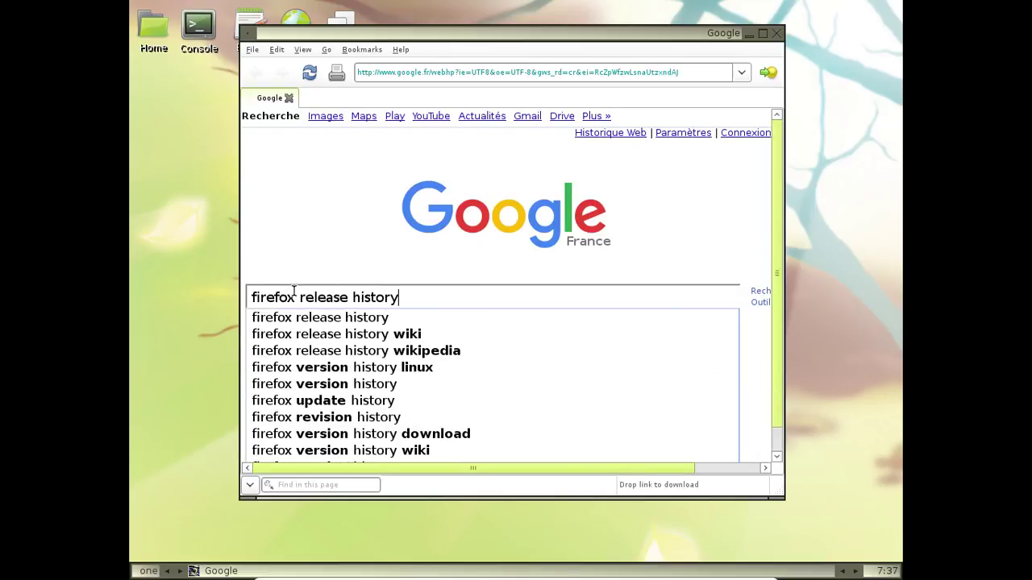
key("Return")
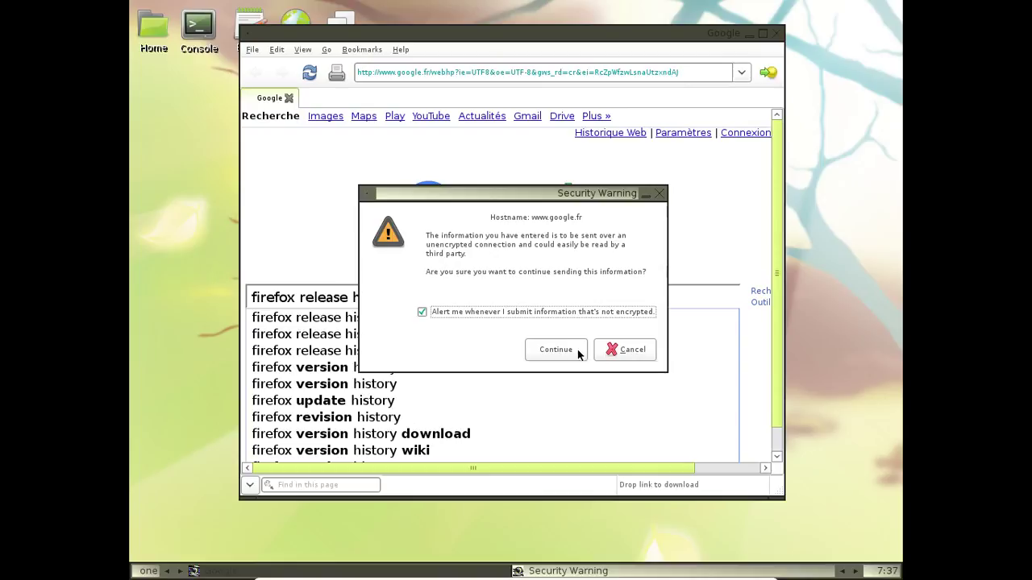
left_click(577, 350)
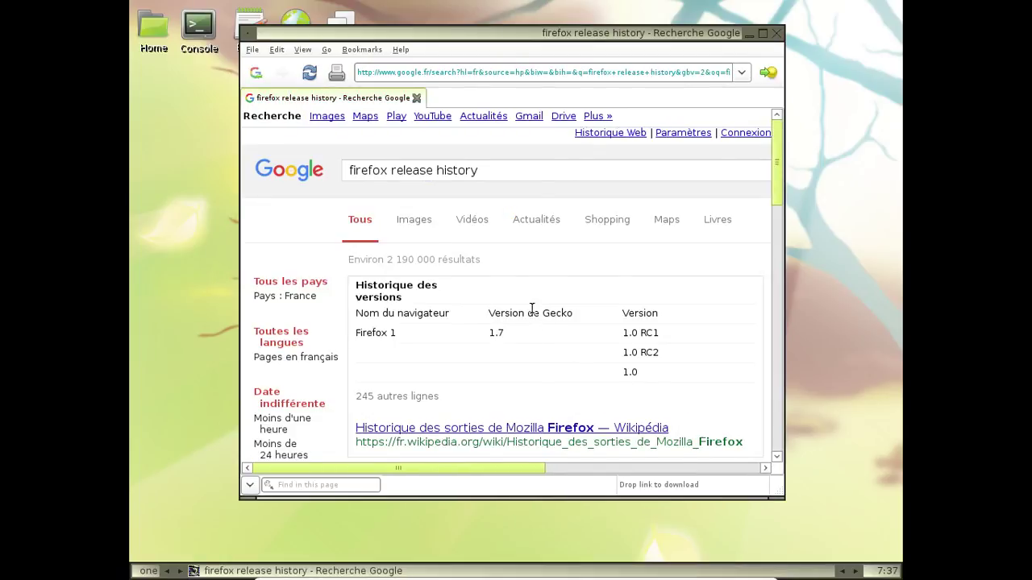
scroll(531, 309, "down", 1)
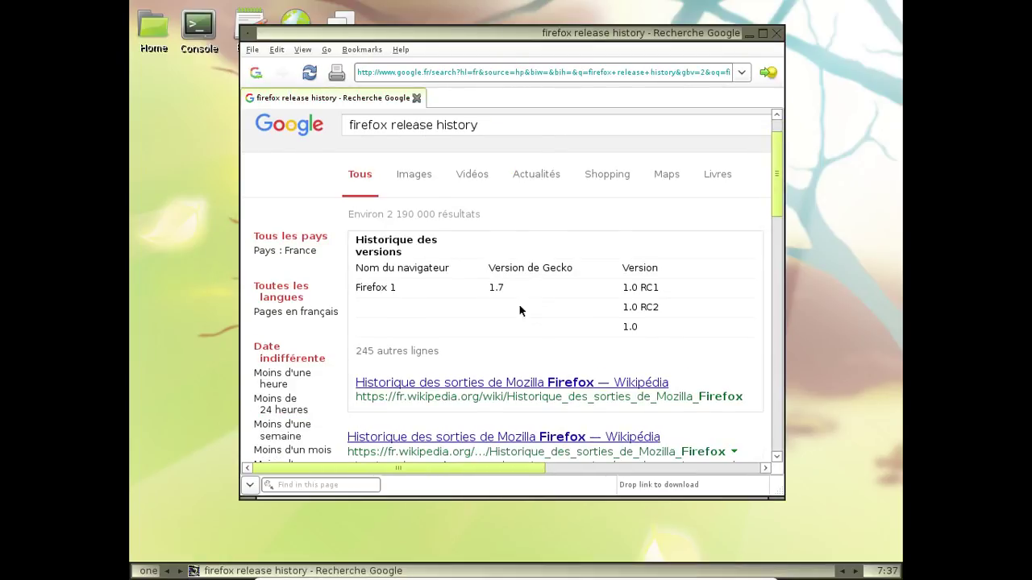
Open the Wikipedia release-history result, accepting the untrusted-site security warnings
left_click(493, 383)
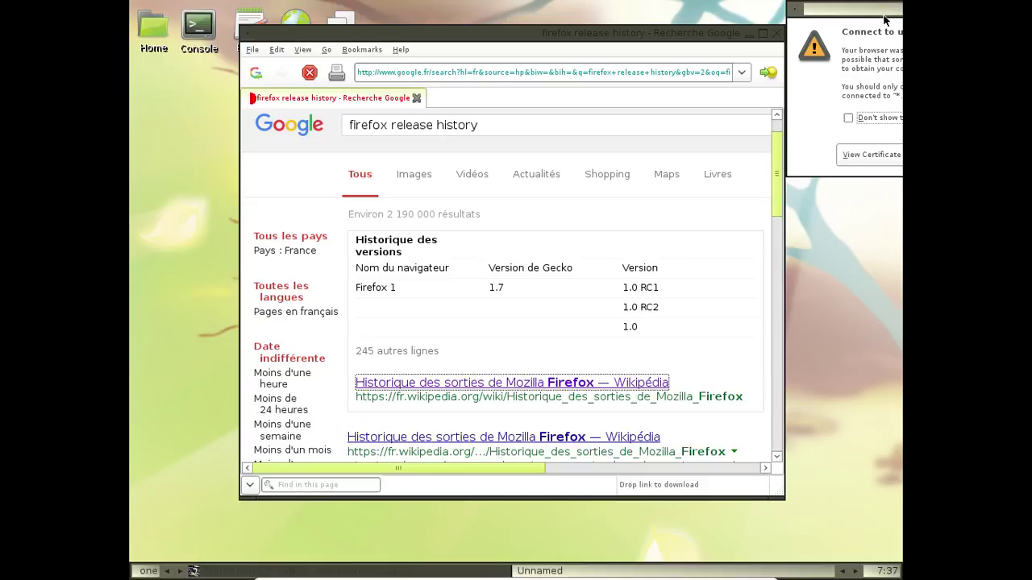
left_click_drag(871, 23, 313, 176)
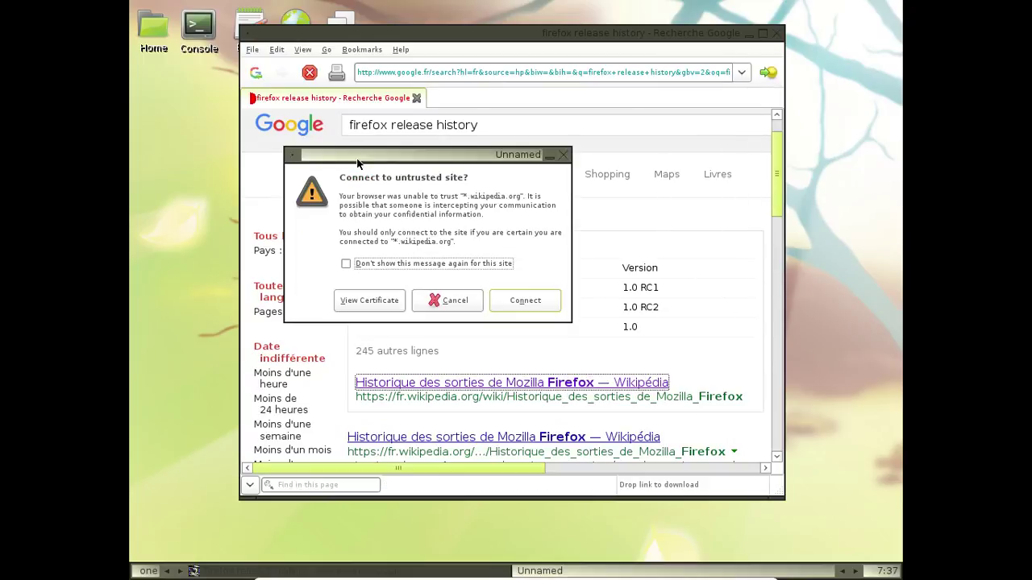
left_click(345, 264)
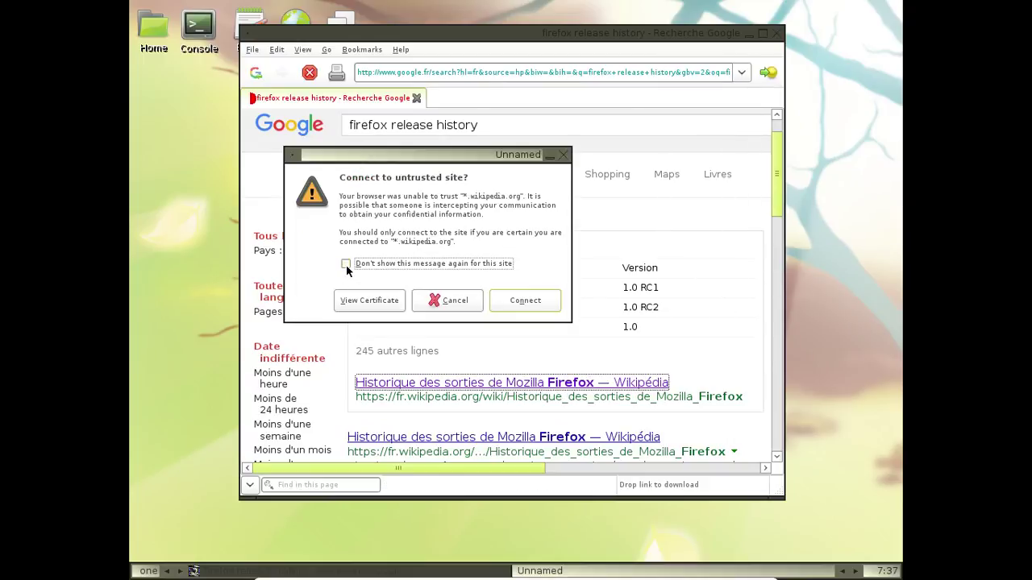
left_click(526, 301)
left_click(627, 338)
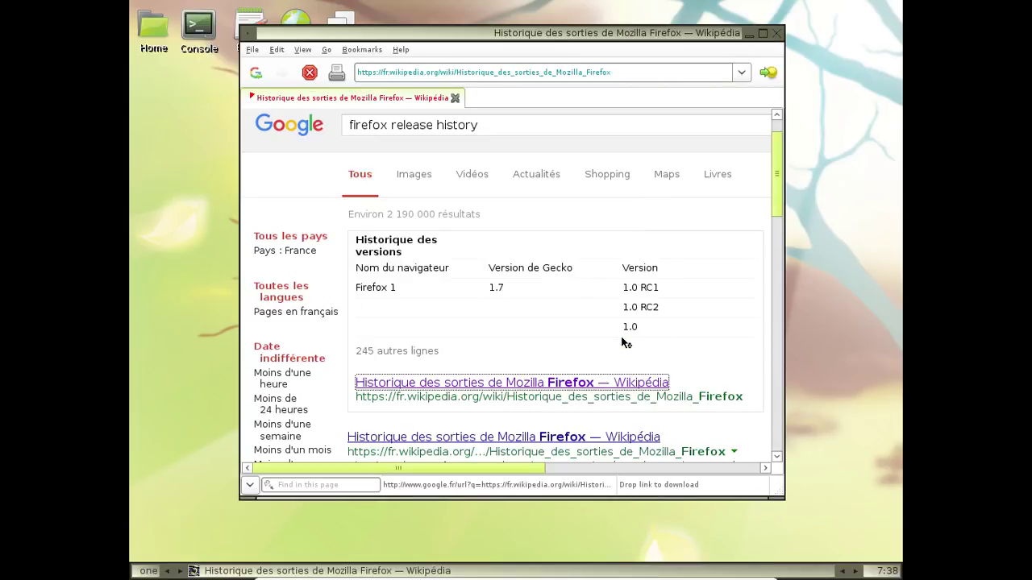
Scroll the versions table down to the Firefox 1.5.0.5–1.5.0.11 update rows
scroll(627, 343, "down", 10)
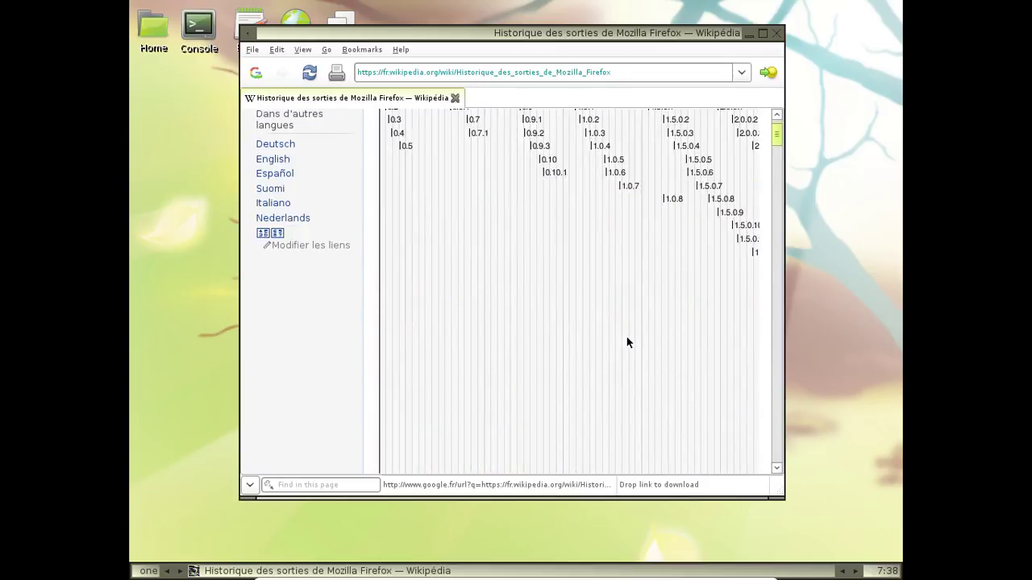
scroll(626, 343, "down", 15)
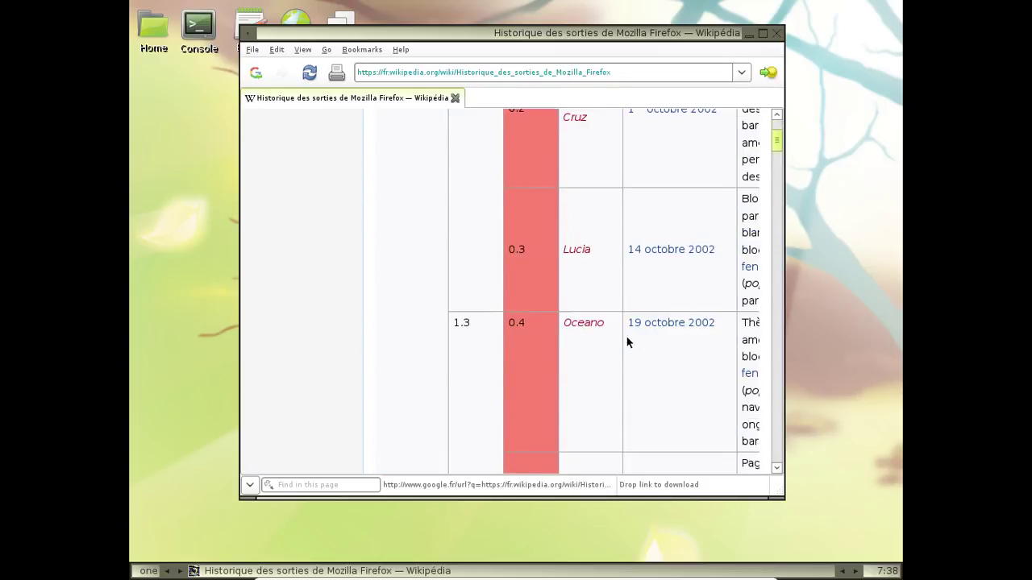
scroll(626, 342, "down", 15)
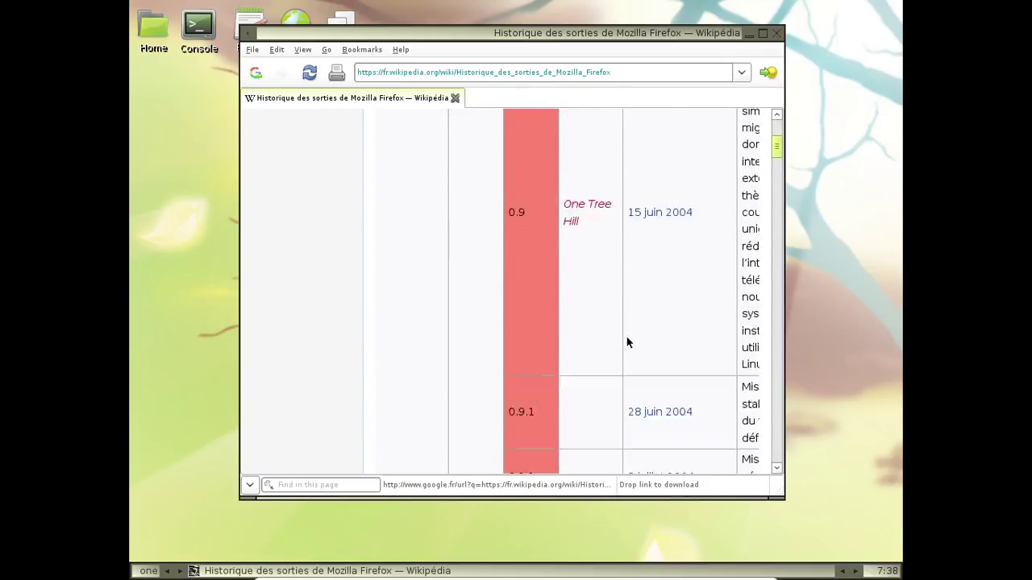
scroll(628, 342, "down", 15)
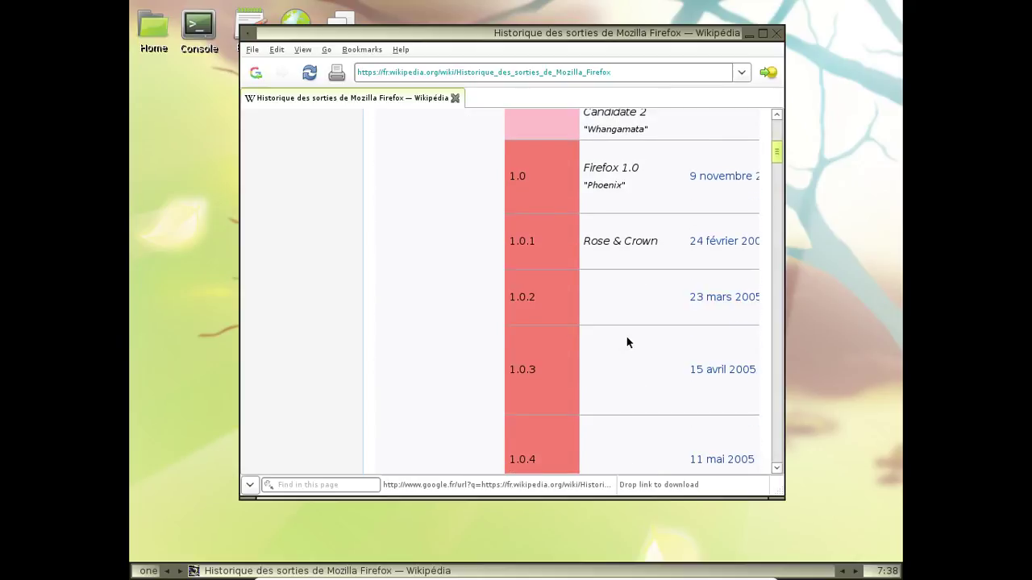
scroll(627, 343, "down", 15)
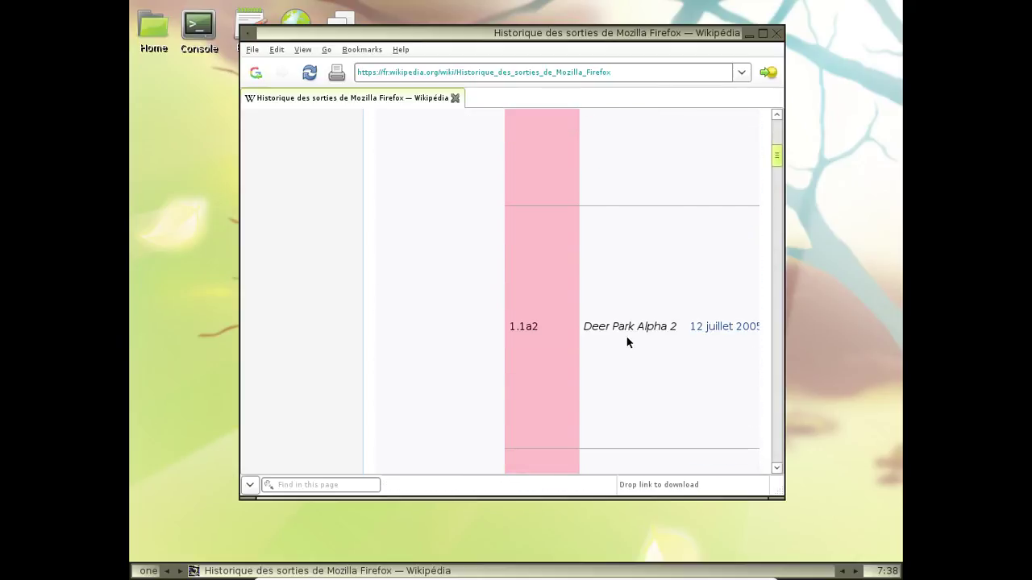
scroll(627, 343, "down", 15)
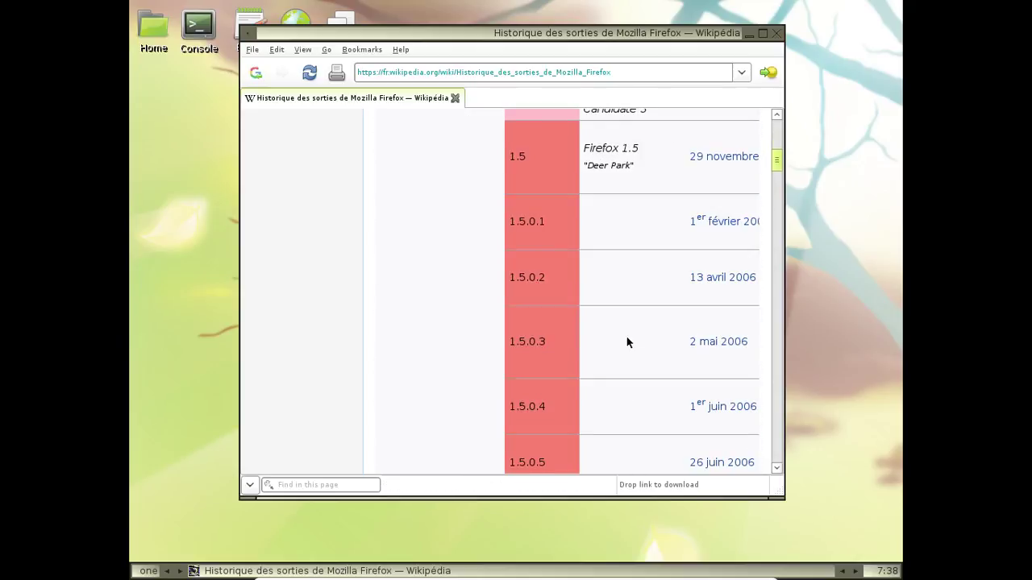
scroll(627, 343, "down", 3)
scroll(627, 342, "up", 10)
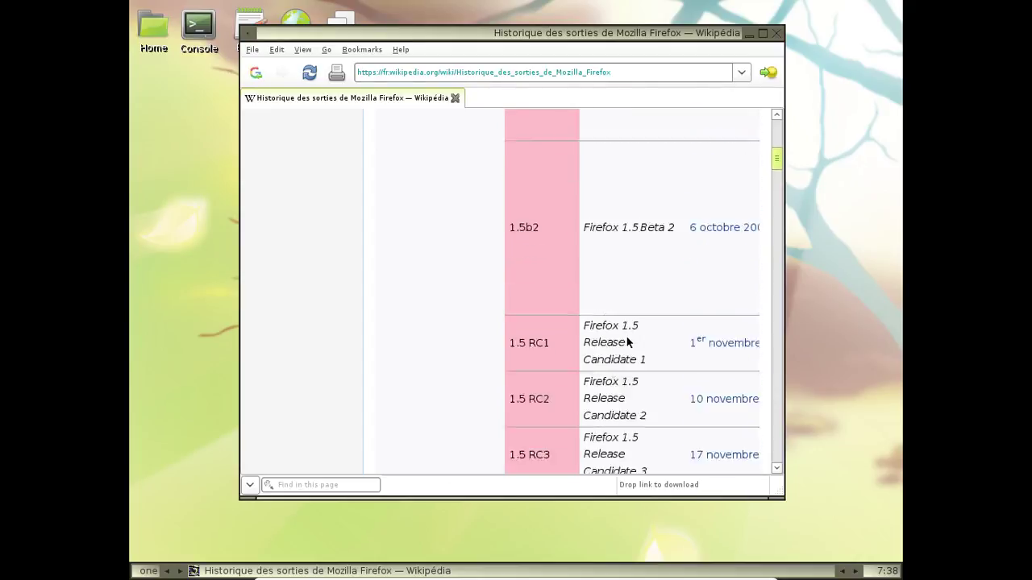
scroll(627, 343, "up", 8)
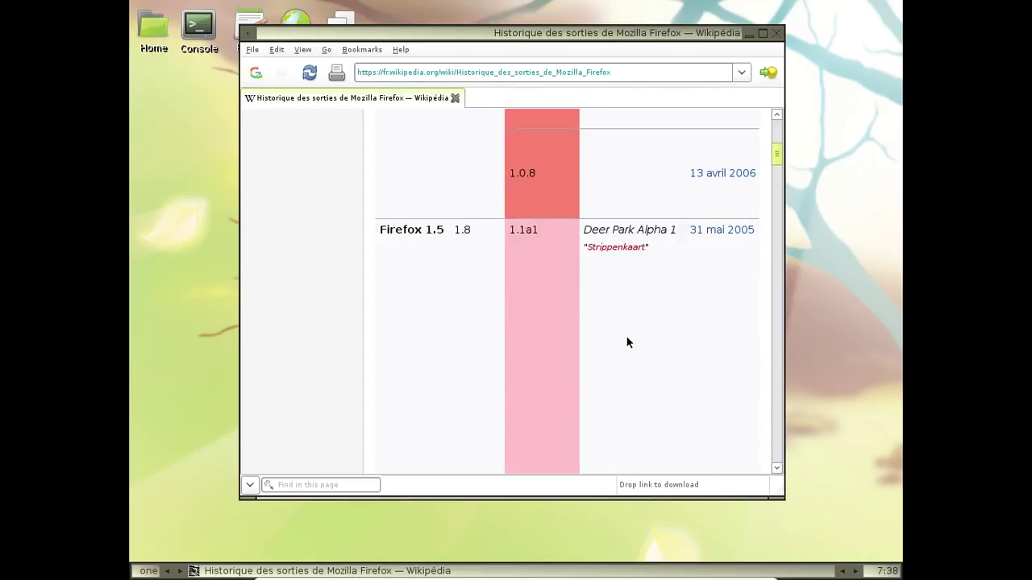
scroll(628, 343, "down", 8)
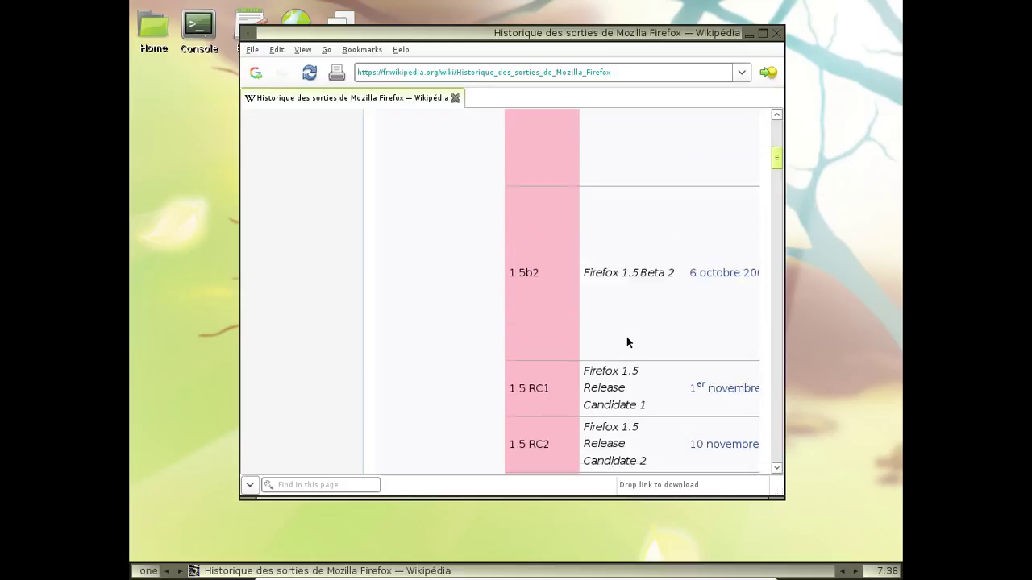
scroll(627, 343, "down", 6)
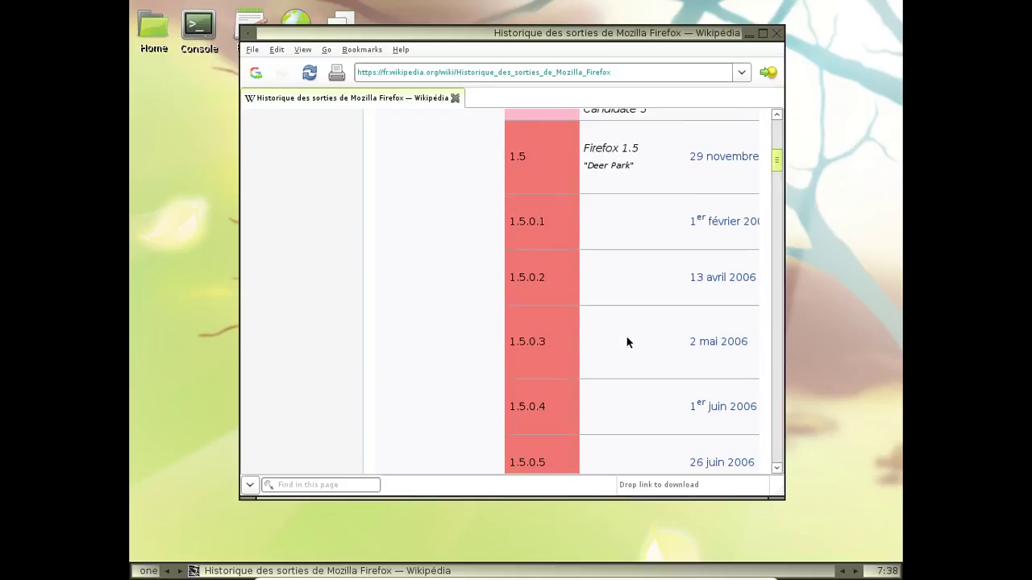
scroll(627, 343, "down", 1)
scroll(627, 342, "down", 14)
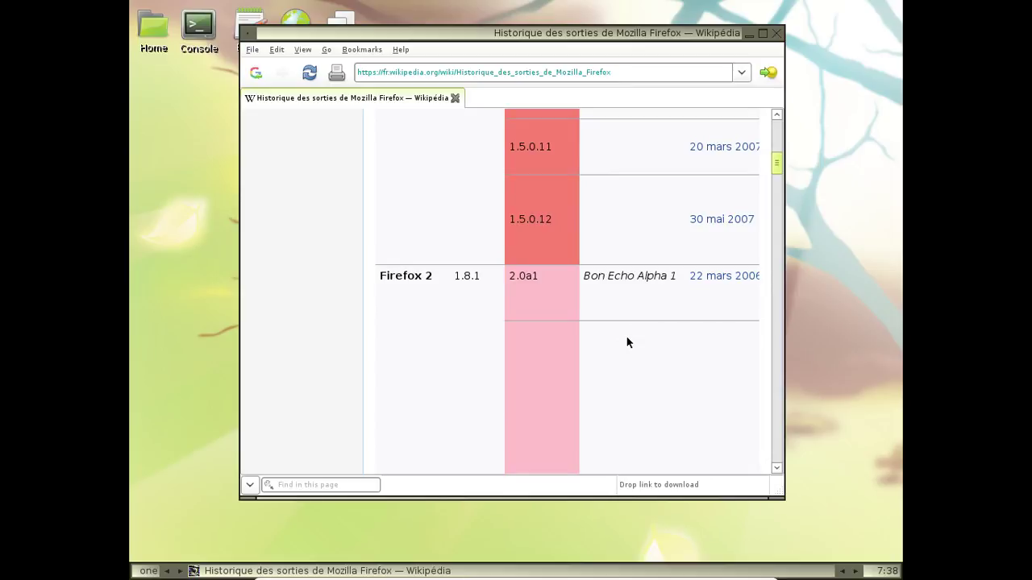
scroll(627, 342, "up", 7)
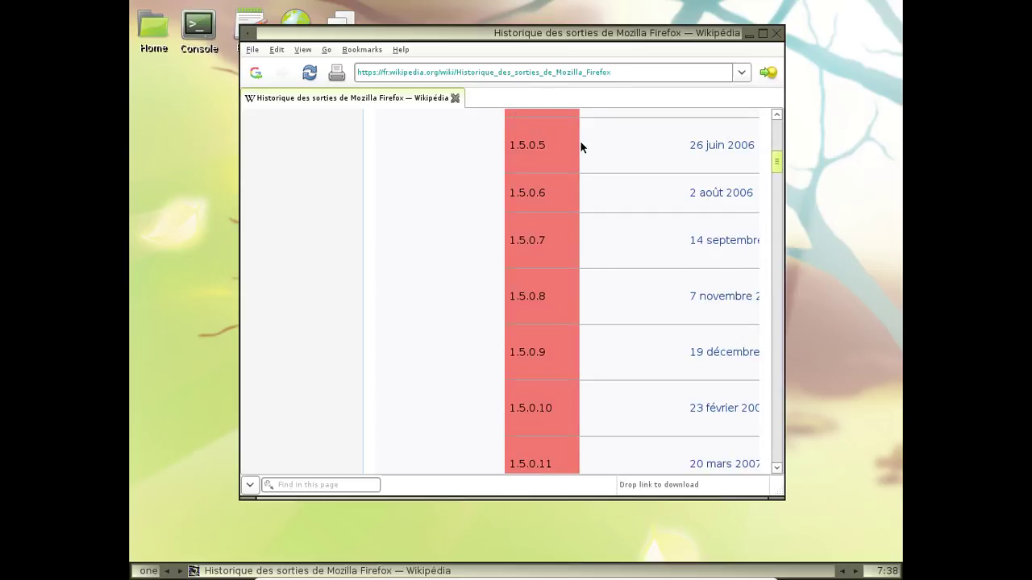
In Edit > Preferences, apply UI Level Medium, then switch to Expert and apply
left_click(276, 49)
left_click(325, 185)
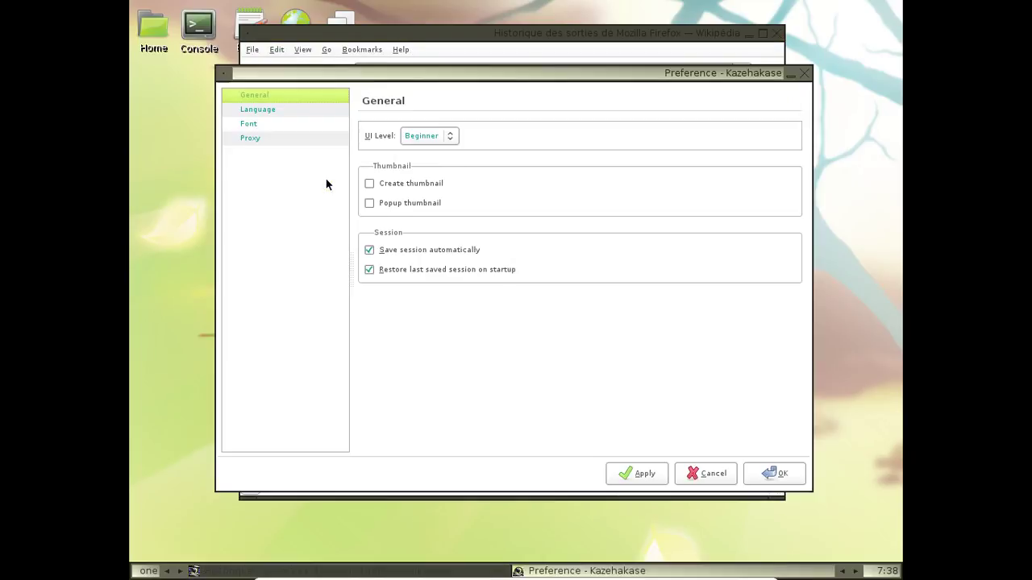
left_click(438, 138)
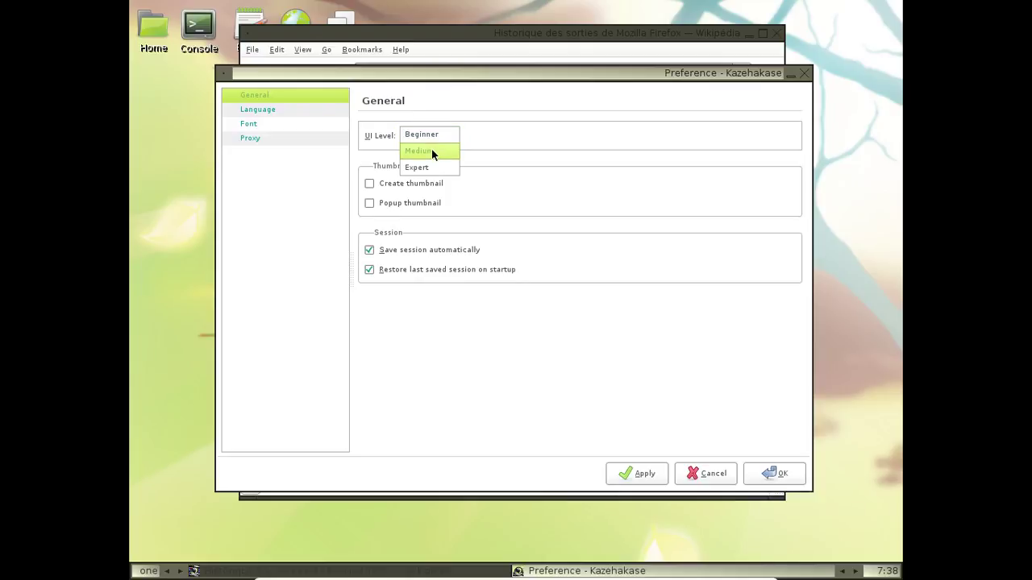
left_click(641, 473)
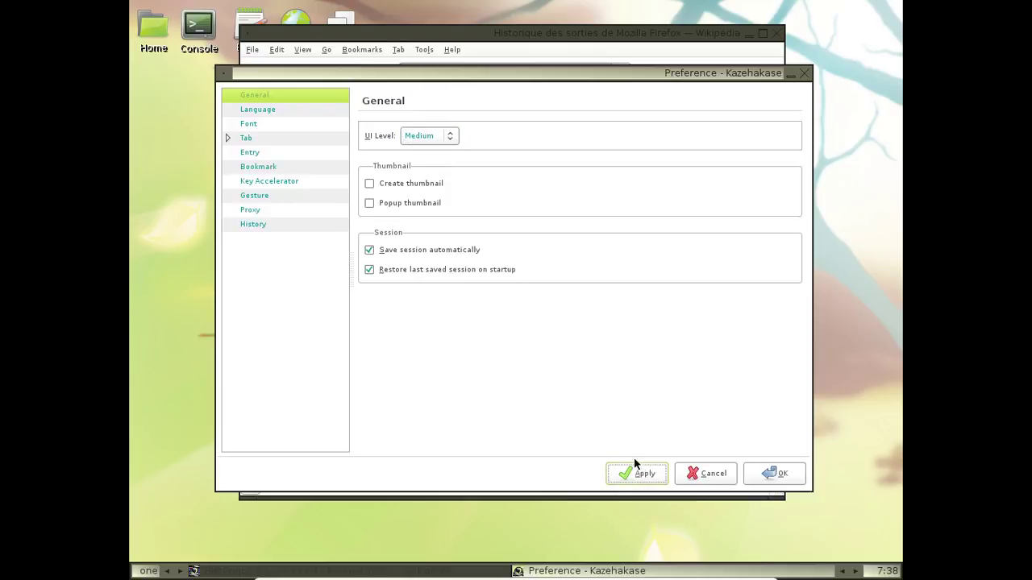
left_click_drag(473, 84, 511, 266)
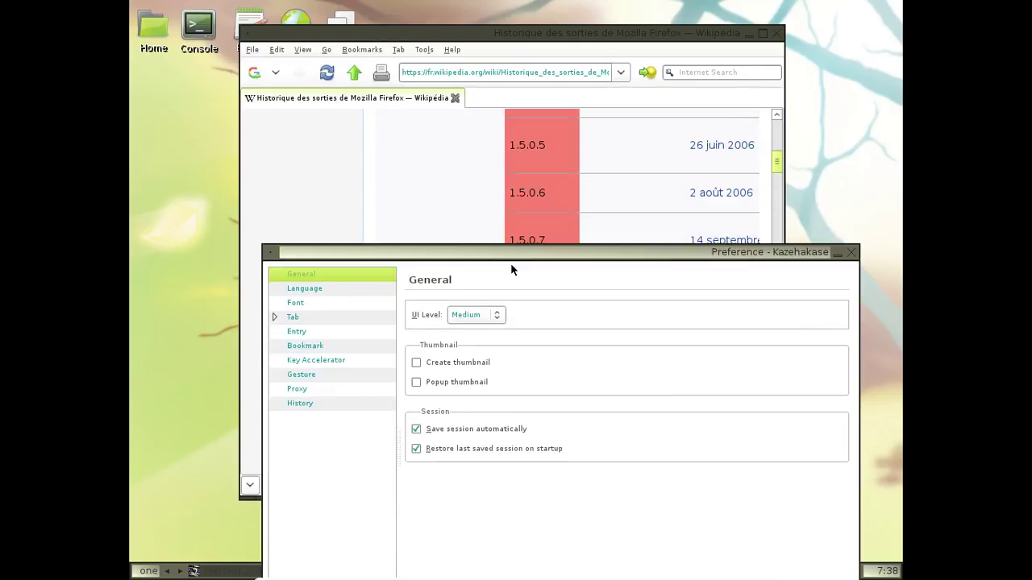
left_click(480, 314)
left_click(482, 329)
left_click_drag(471, 257, 358, 72)
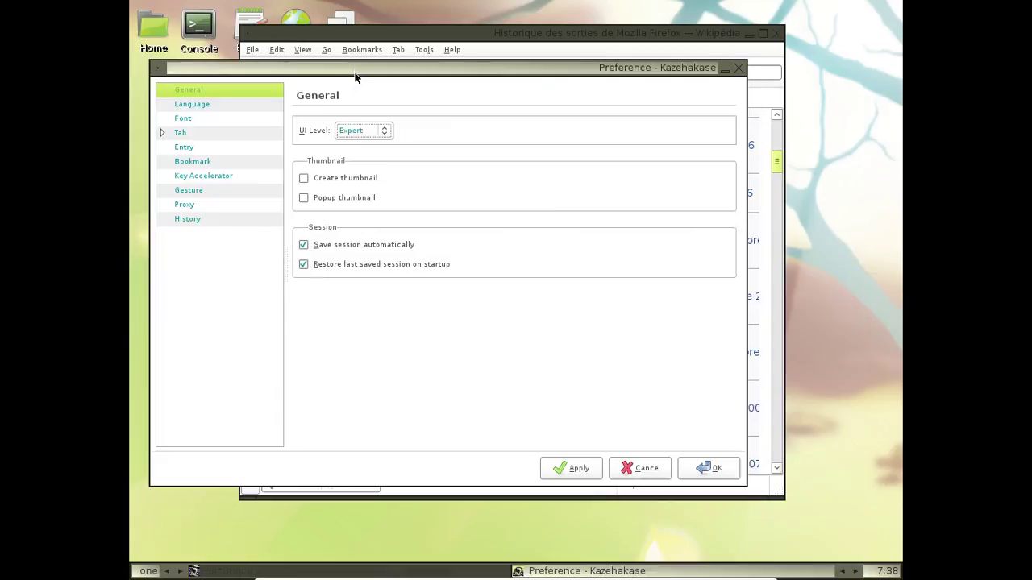
left_click(586, 469)
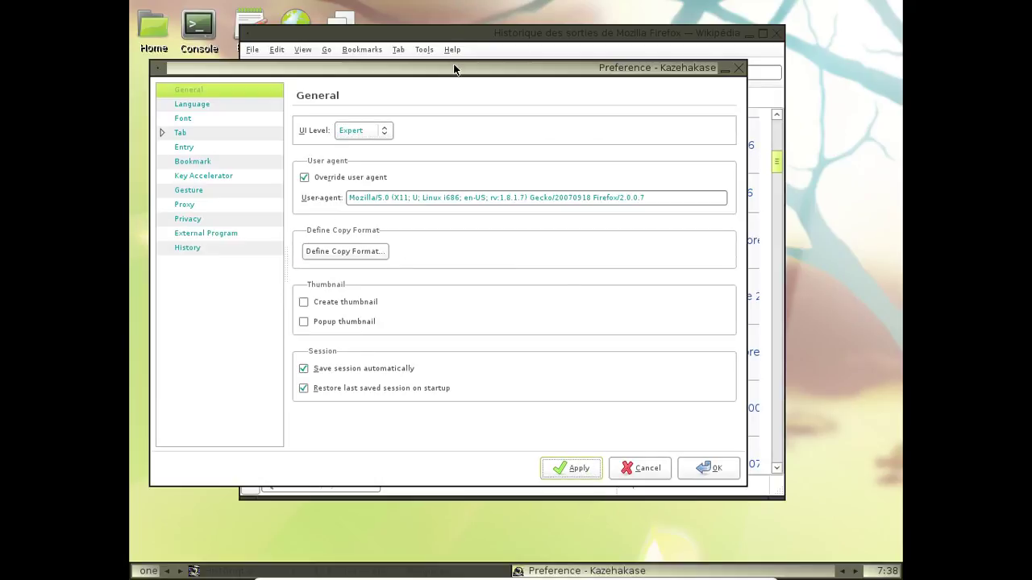
left_click_drag(454, 69, 539, 201)
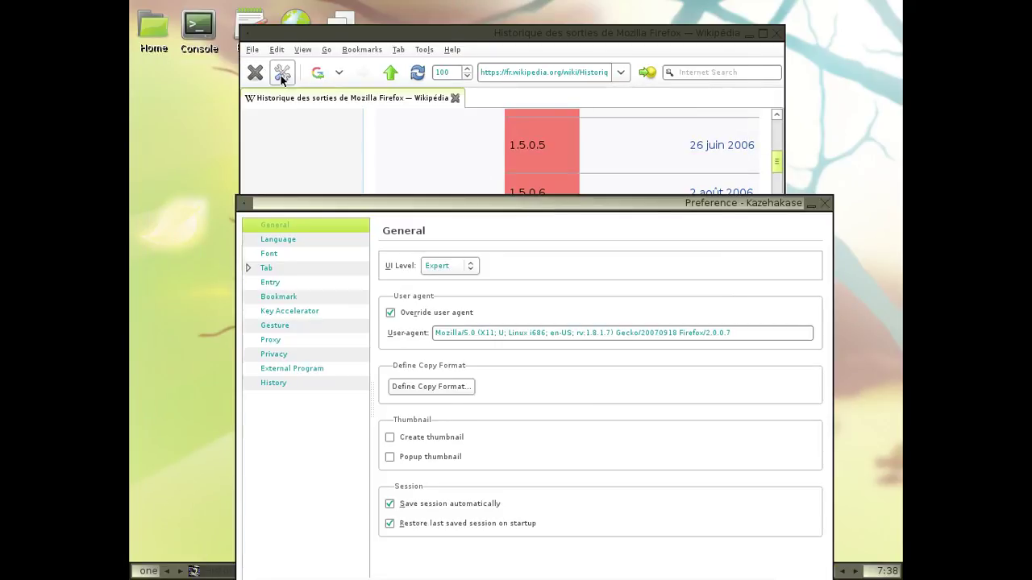
In Kazehakase's Language preferences, add French to the accepted languages and apply
left_click(295, 241)
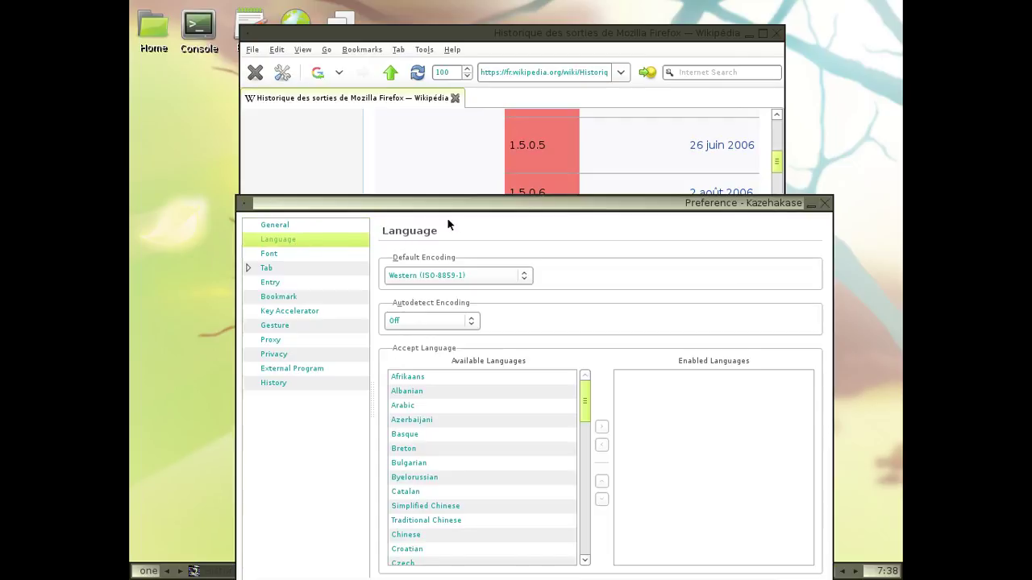
left_click_drag(446, 208, 428, 101)
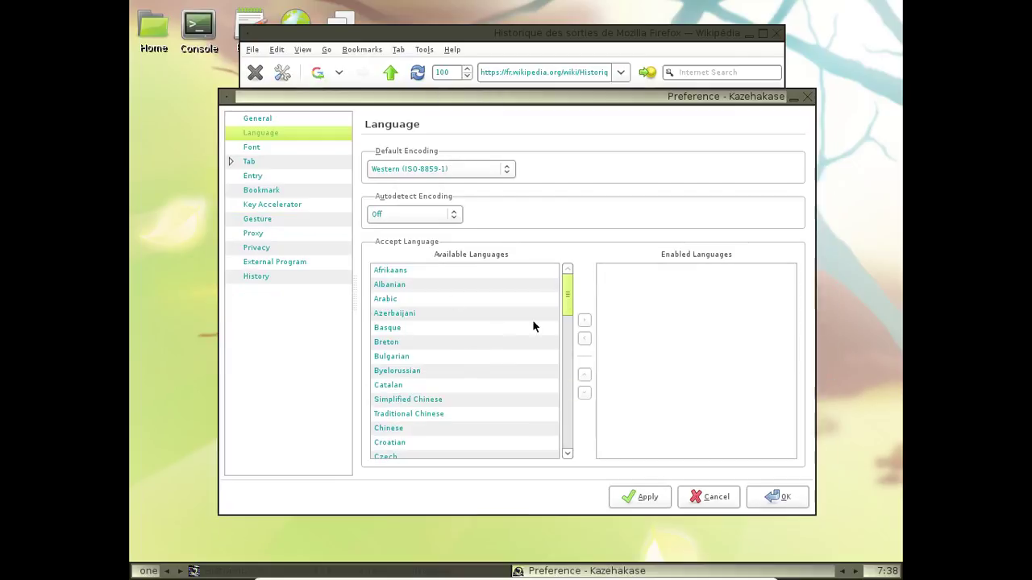
left_click_drag(568, 296, 570, 327)
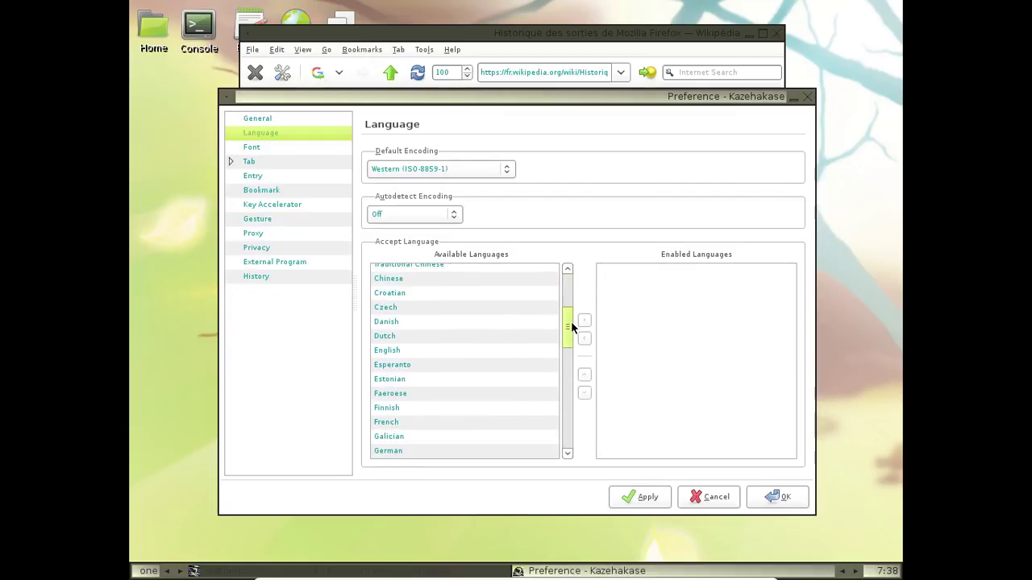
left_click(424, 422)
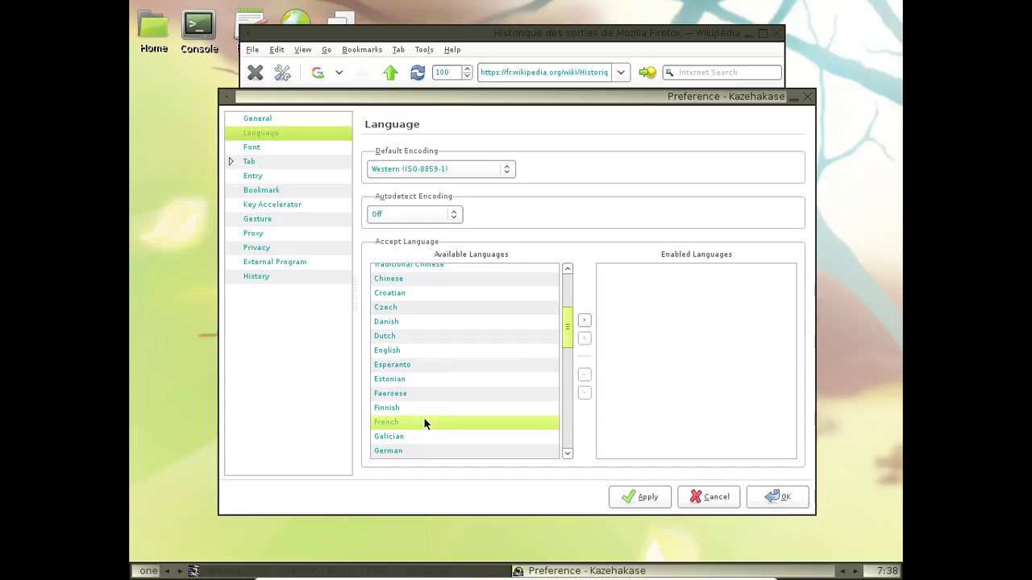
left_click(584, 321)
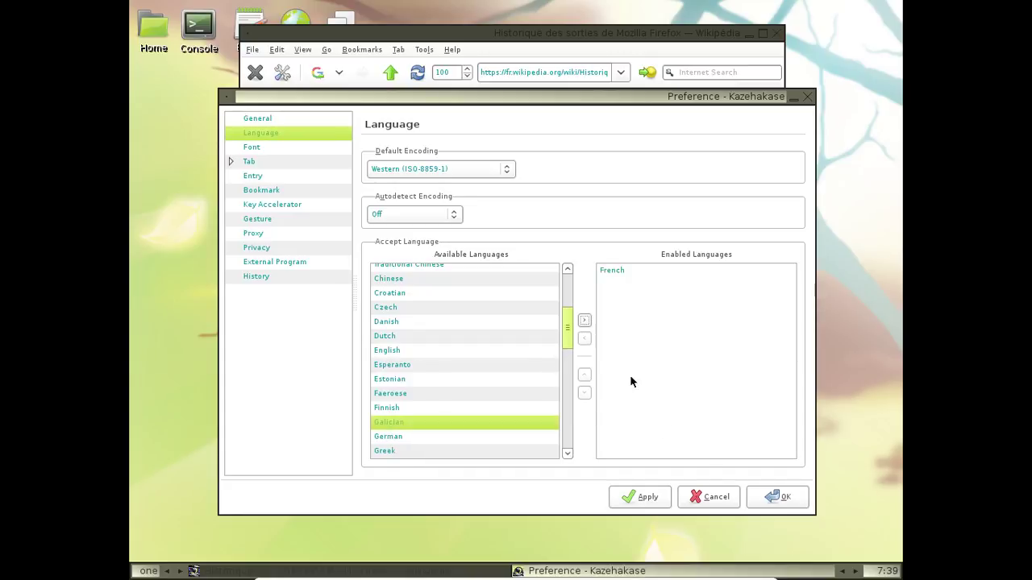
left_click(642, 498)
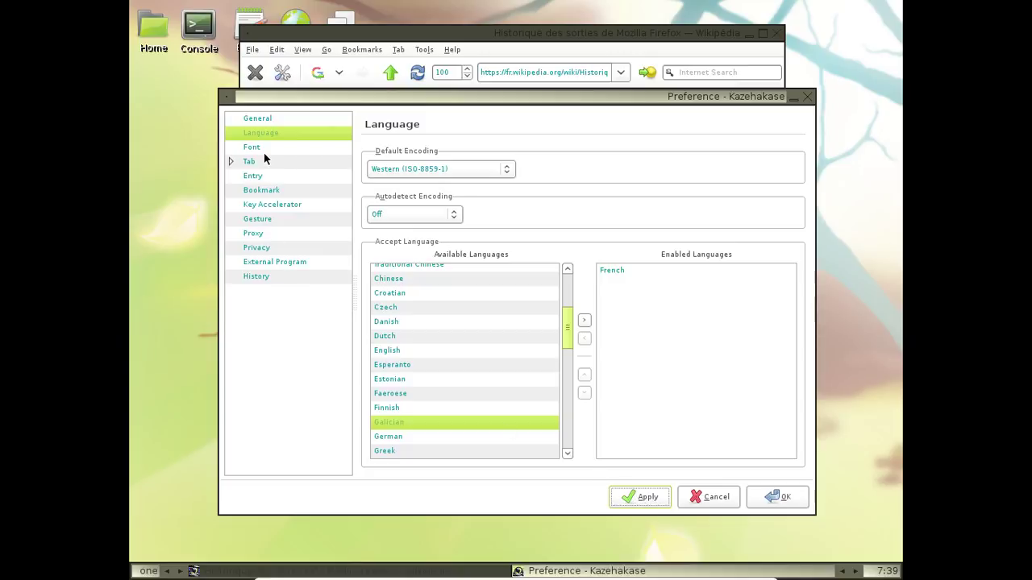
Browse the Font, Tab, Entry, Bookmark, Key, Gesture, Proxy, Privacy, Program and History pages, then confirm with OK
left_click(261, 150)
left_click(262, 162)
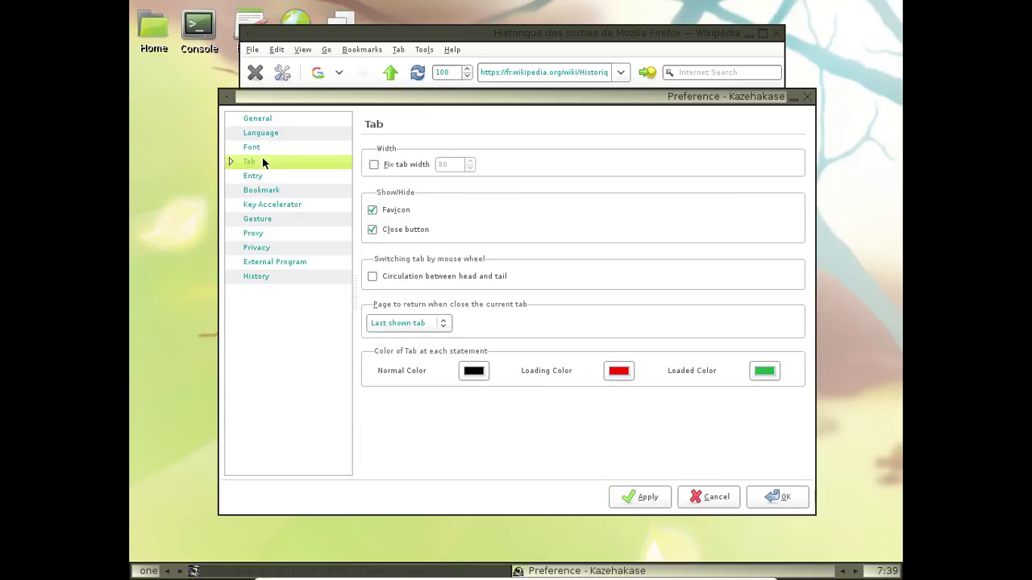
left_click(252, 178)
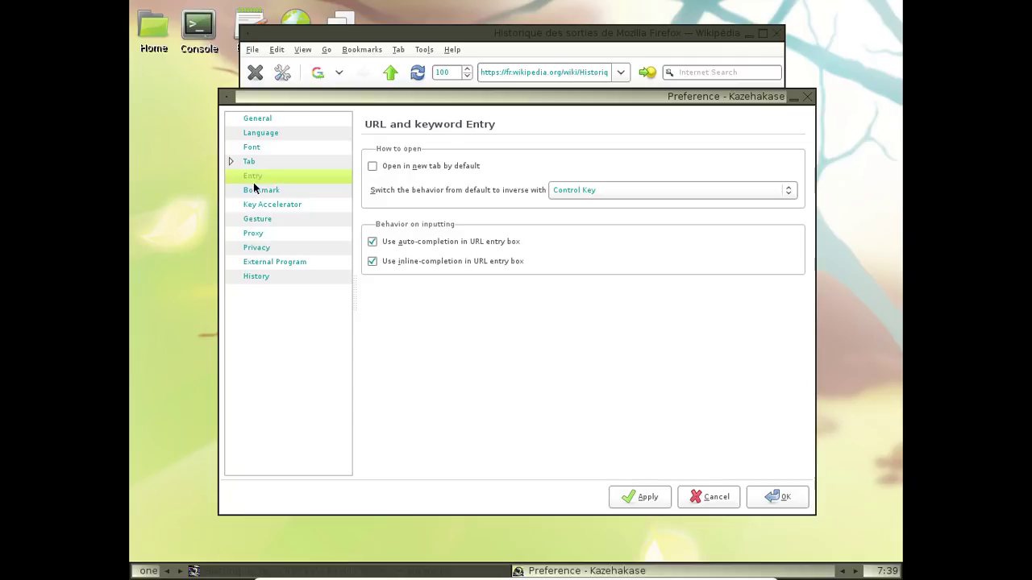
left_click(257, 191)
left_click(260, 206)
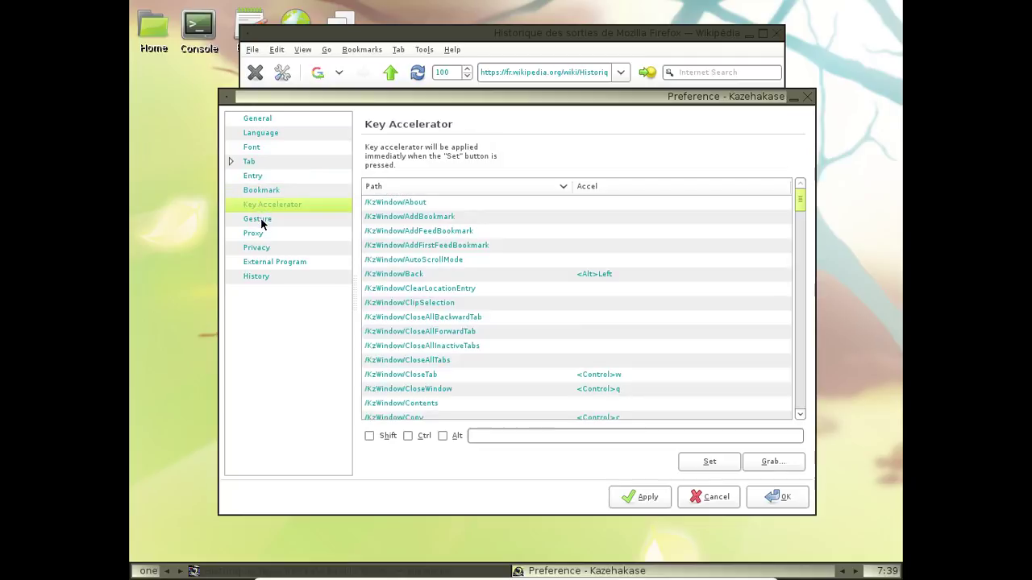
left_click(260, 221)
left_click(262, 234)
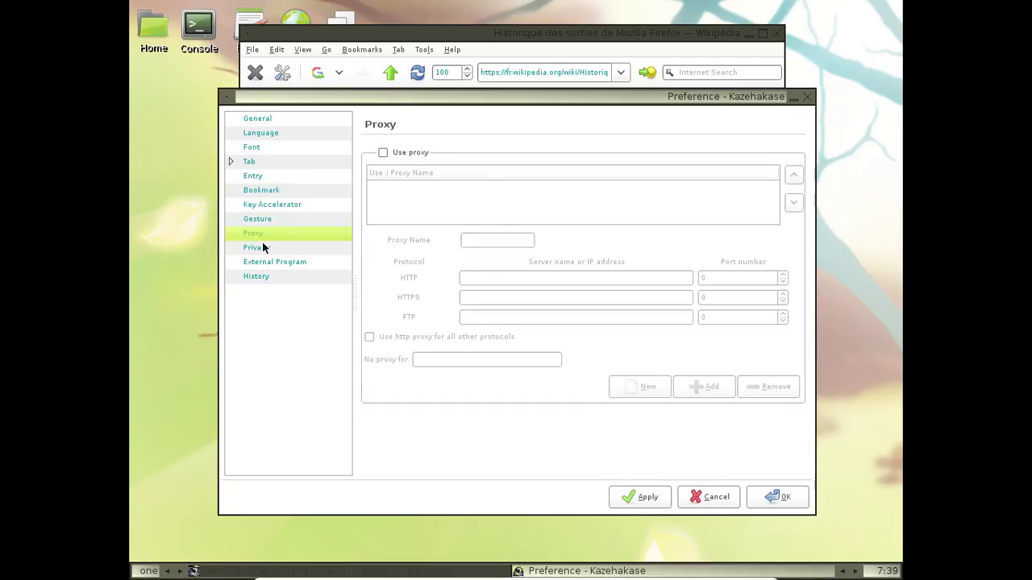
left_click(263, 247)
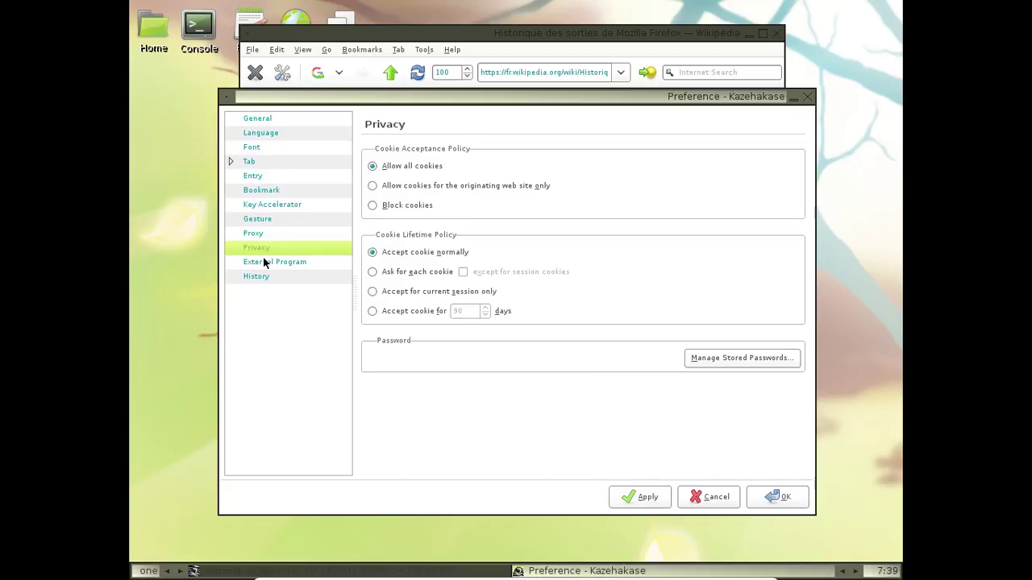
left_click(262, 262)
left_click(260, 279)
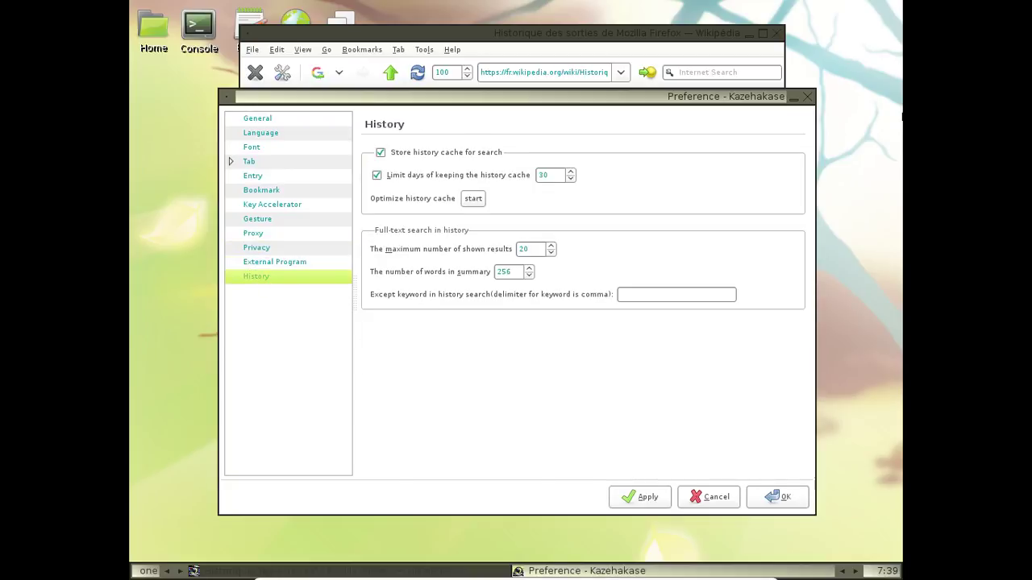
left_click(807, 96)
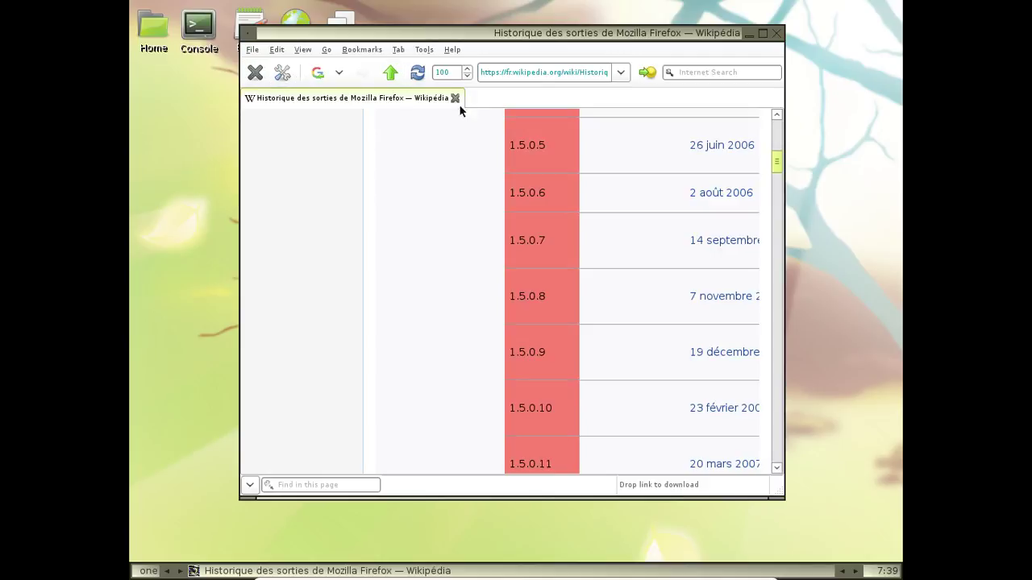
key("ctrl+t")
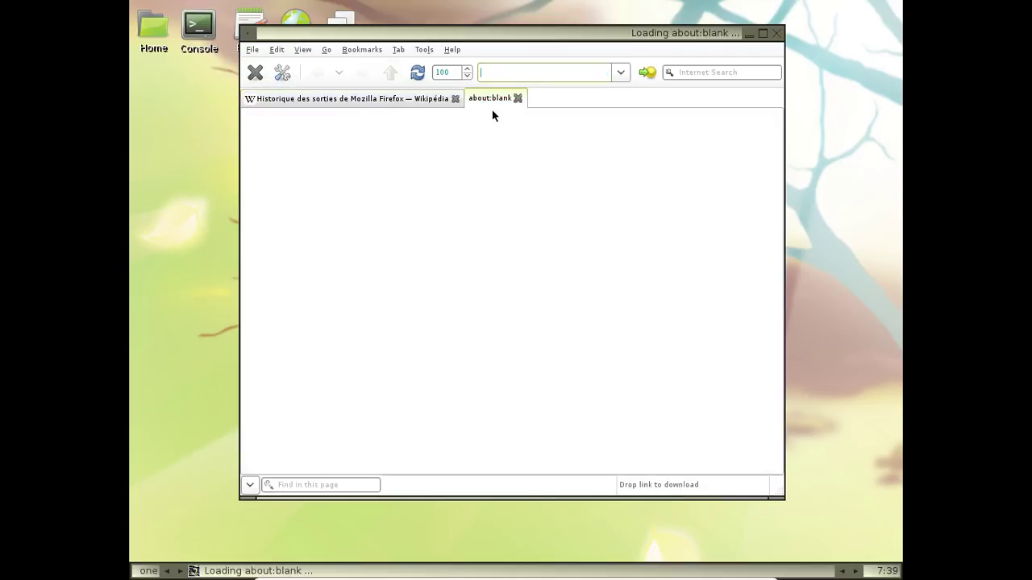
type("about:")
key("Return")
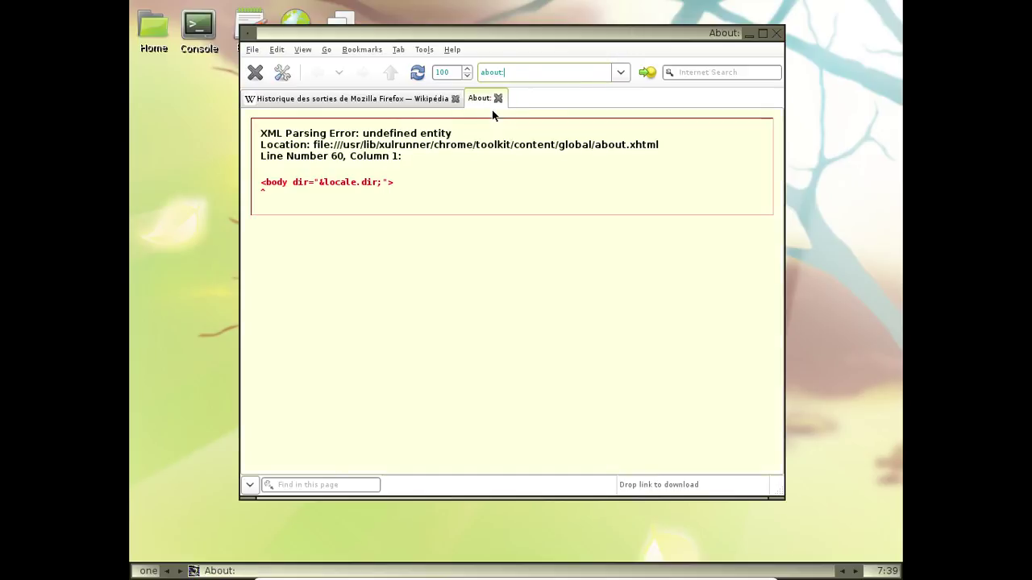
left_click(498, 99)
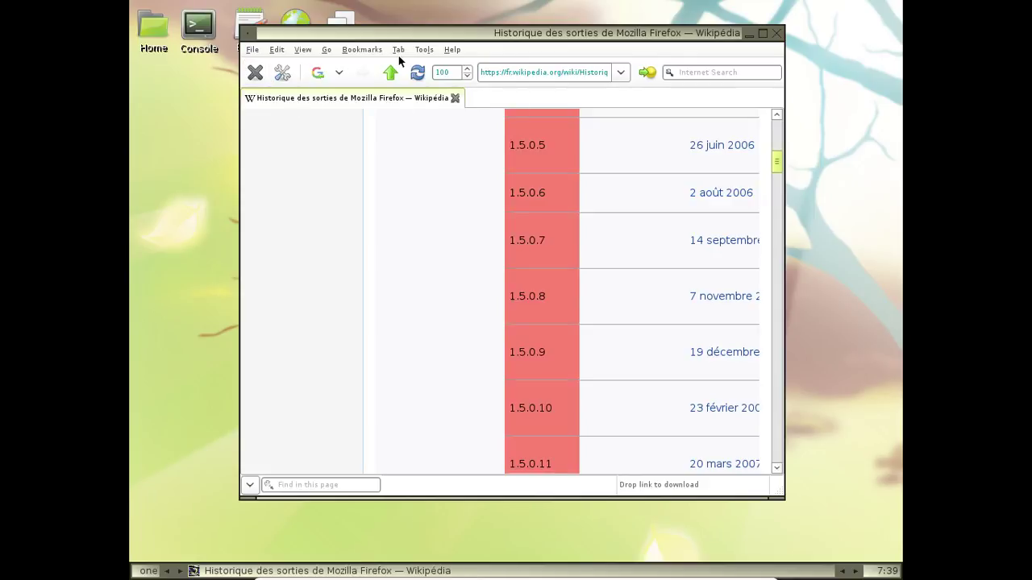
left_click(444, 50)
View the About Kazehakase dialog, dismiss it, and select the Internet Search box
left_click(479, 85)
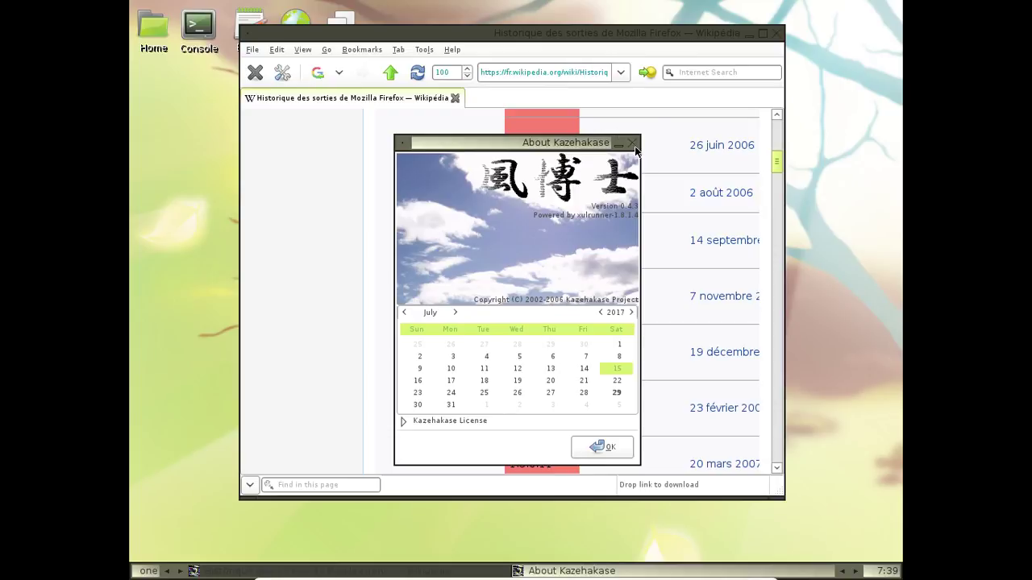
left_click(634, 144)
left_click(685, 73)
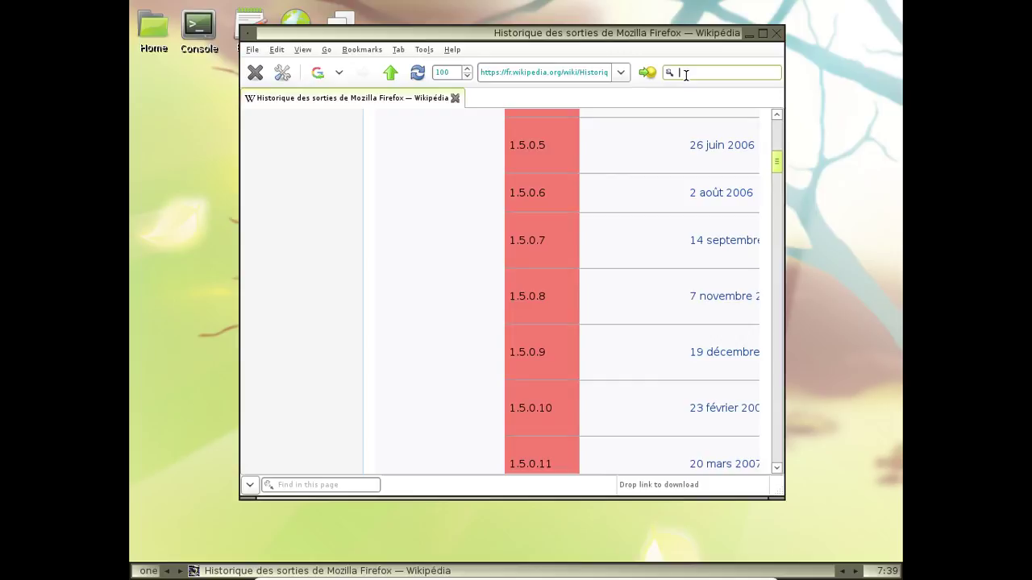
Search for 'kazehakase', accept the security warnings, and open its Wikipédia article
type("kazehakase")
key("Return")
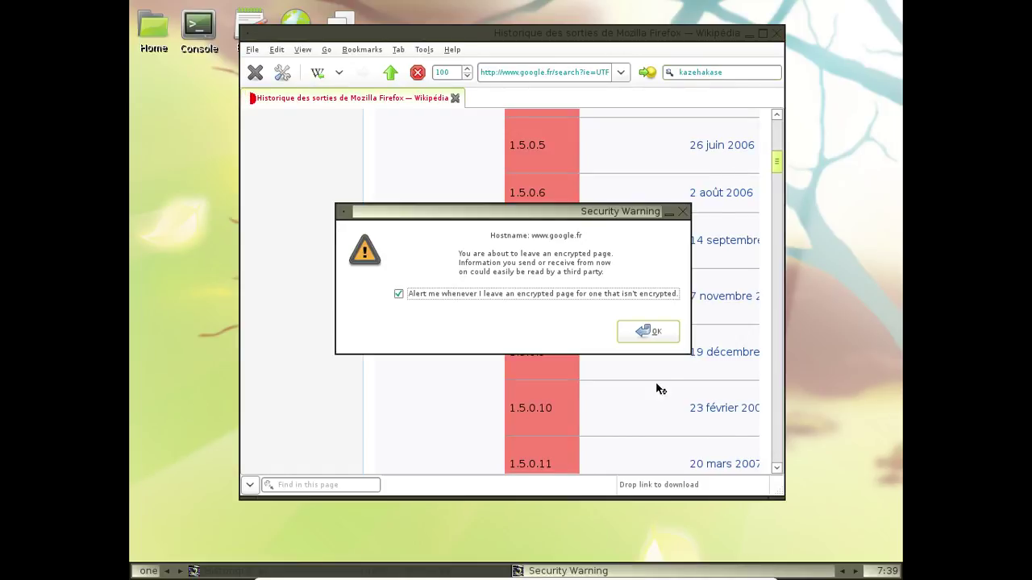
left_click(651, 331)
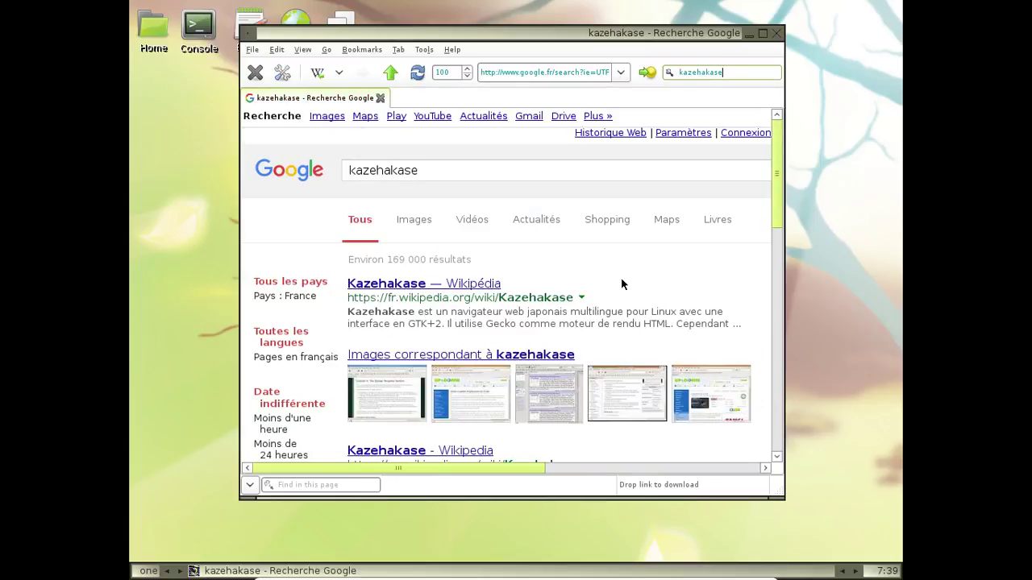
left_click(465, 286)
left_click(632, 343)
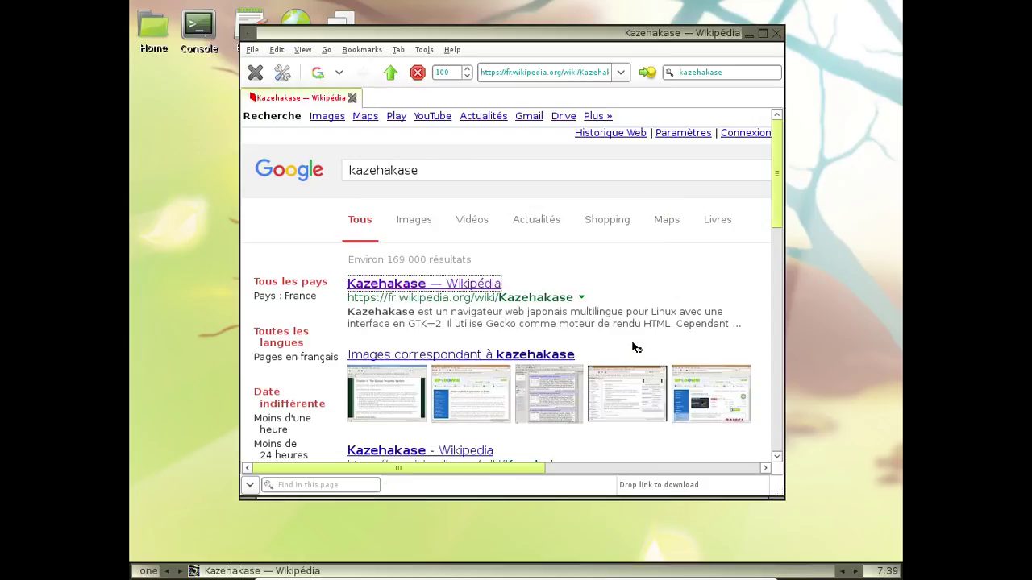
Follow the article's official site link, which returns 500 Internal Server Error, then close Kazehakase
scroll(503, 338, "down", 5)
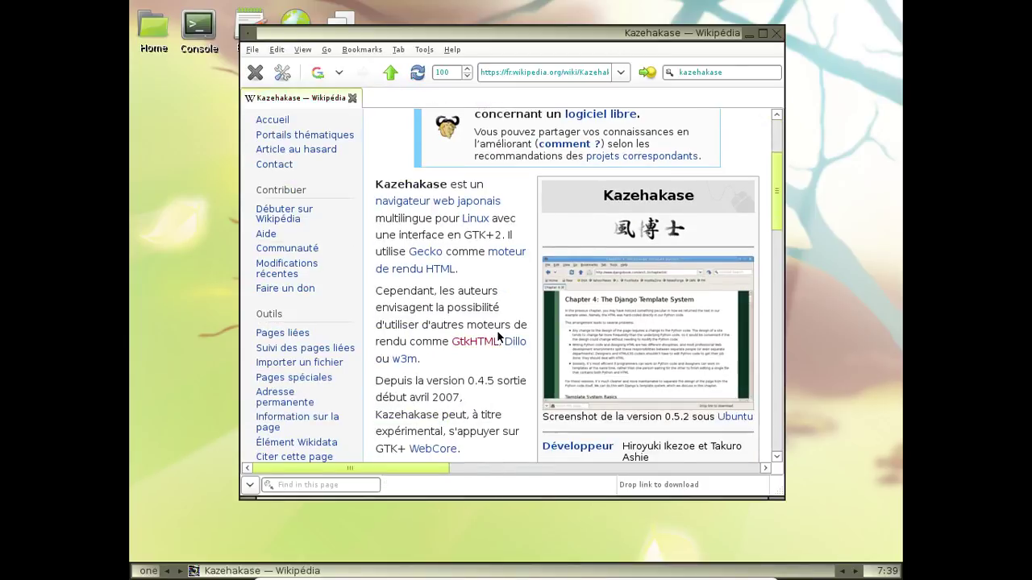
scroll(503, 337, "down", 1)
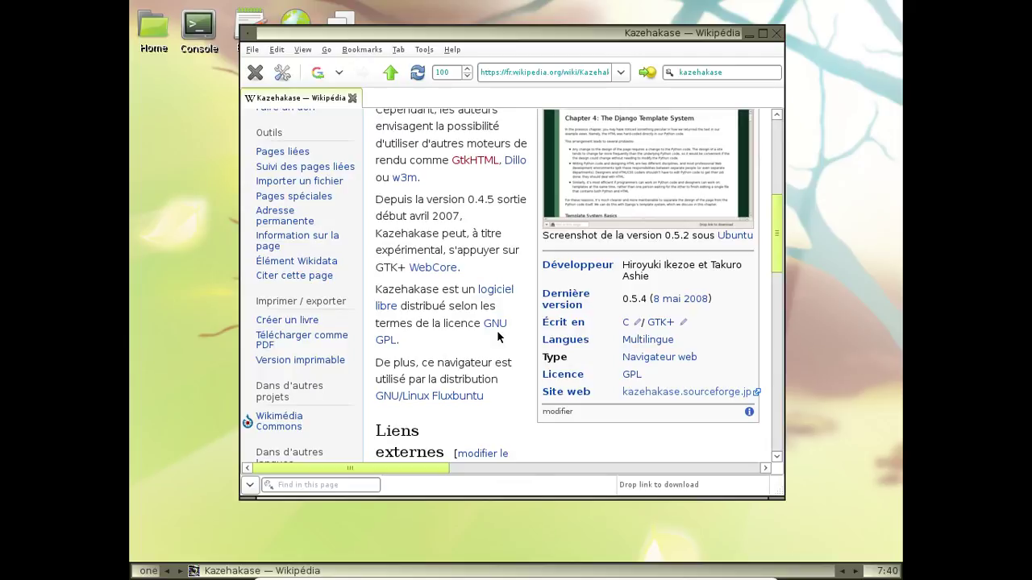
scroll(497, 337, "down", 3)
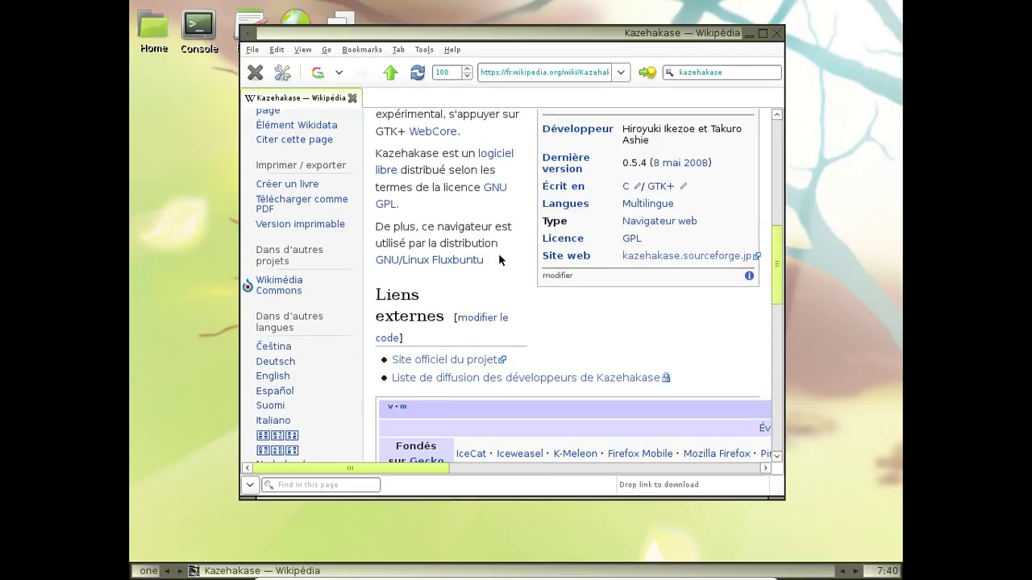
left_click(661, 257)
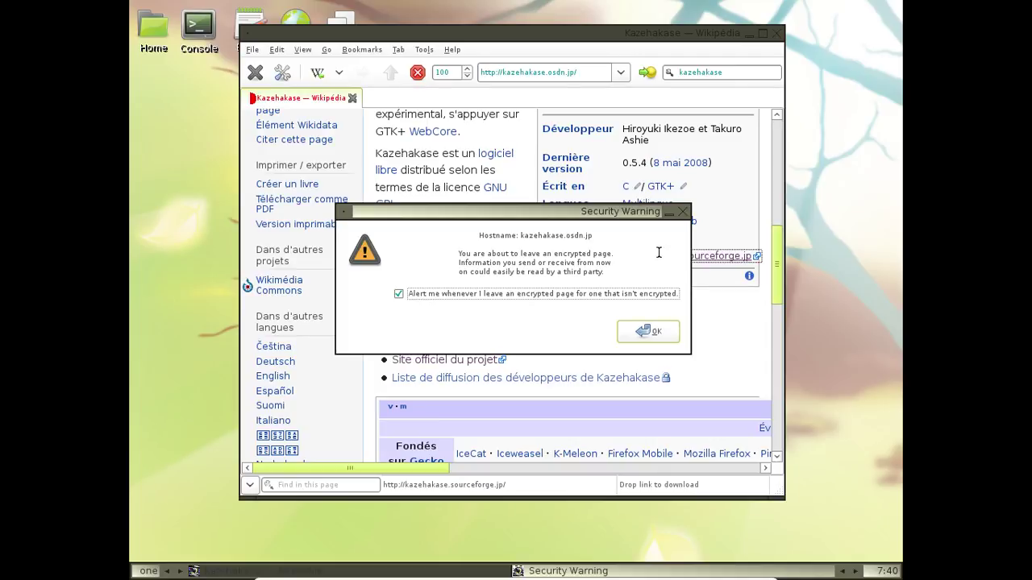
left_click(648, 331)
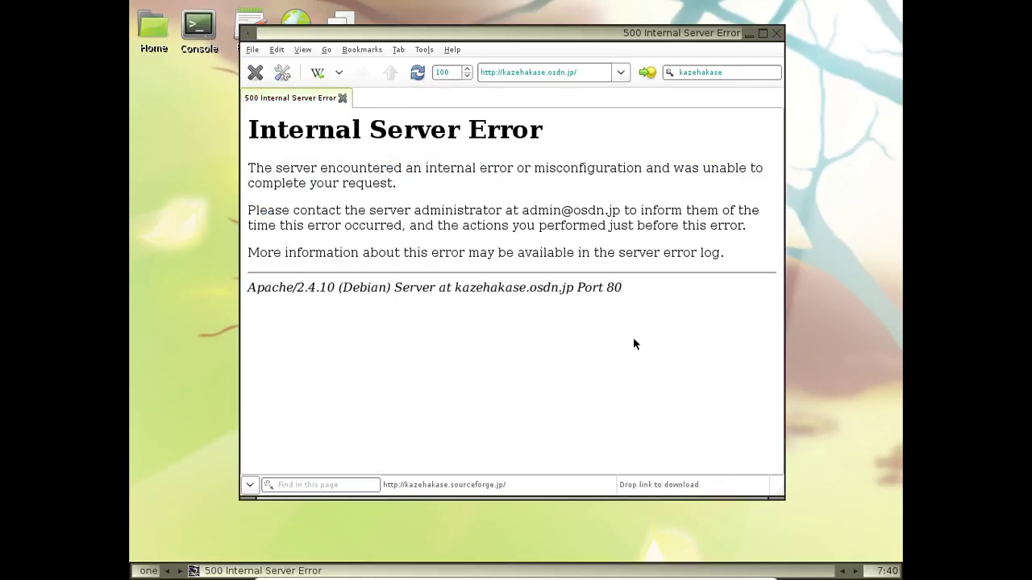
left_click(773, 34)
Open the home folder in ROX-Filer, move and enlarge its window, and briefly view its help folder
left_click(151, 37)
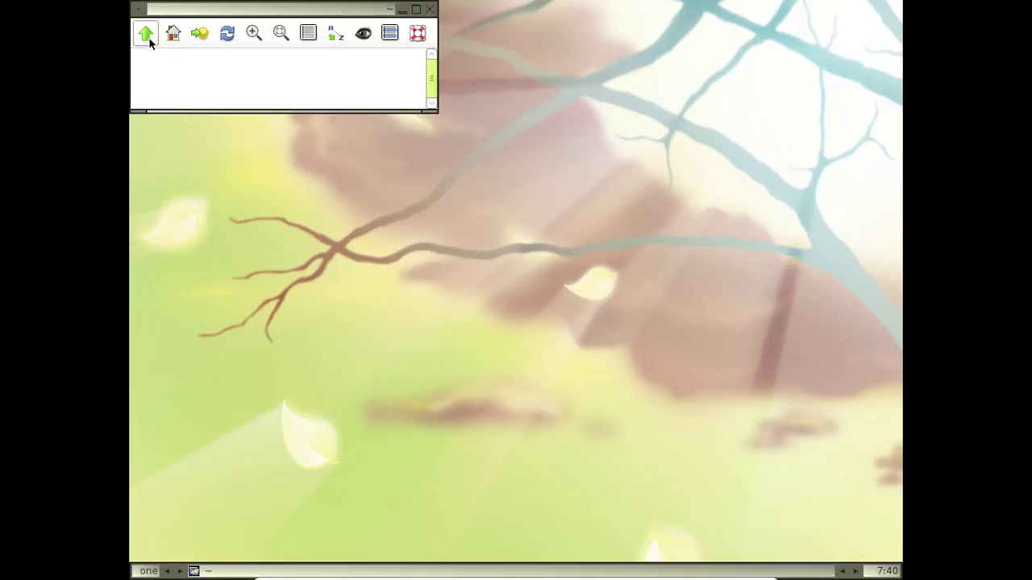
left_click_drag(208, 11, 359, 129)
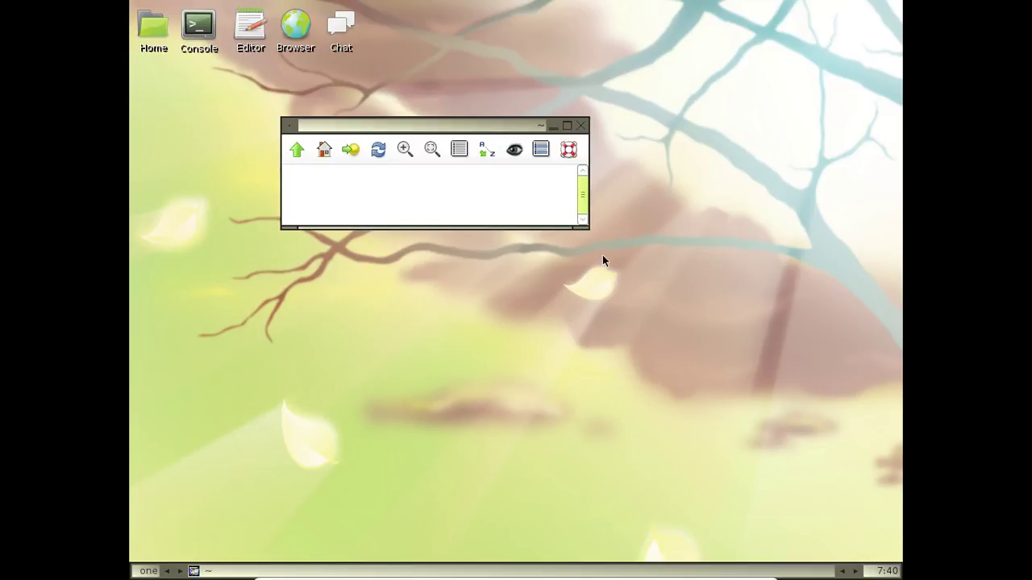
left_click_drag(585, 226, 771, 366)
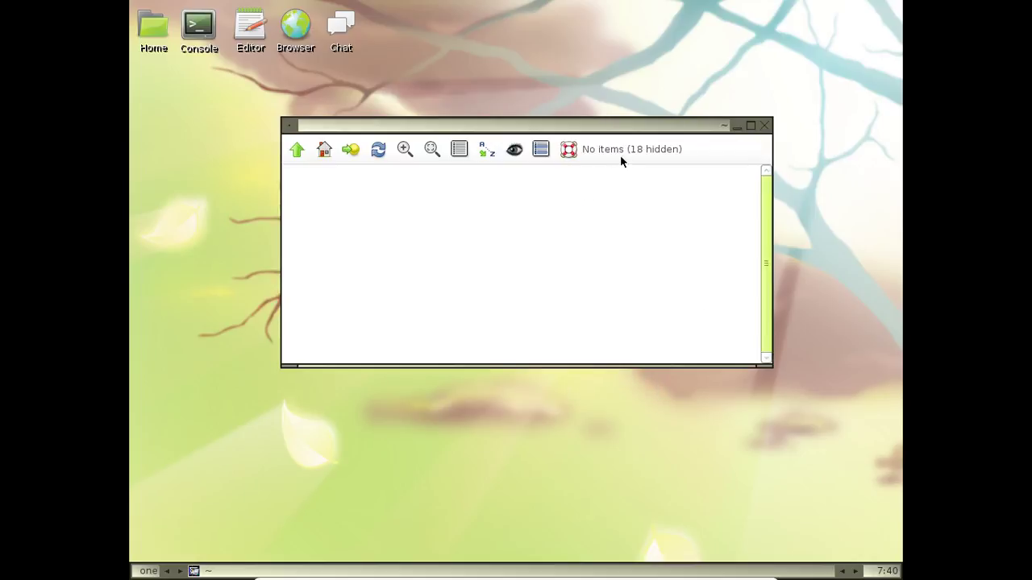
left_click(569, 150)
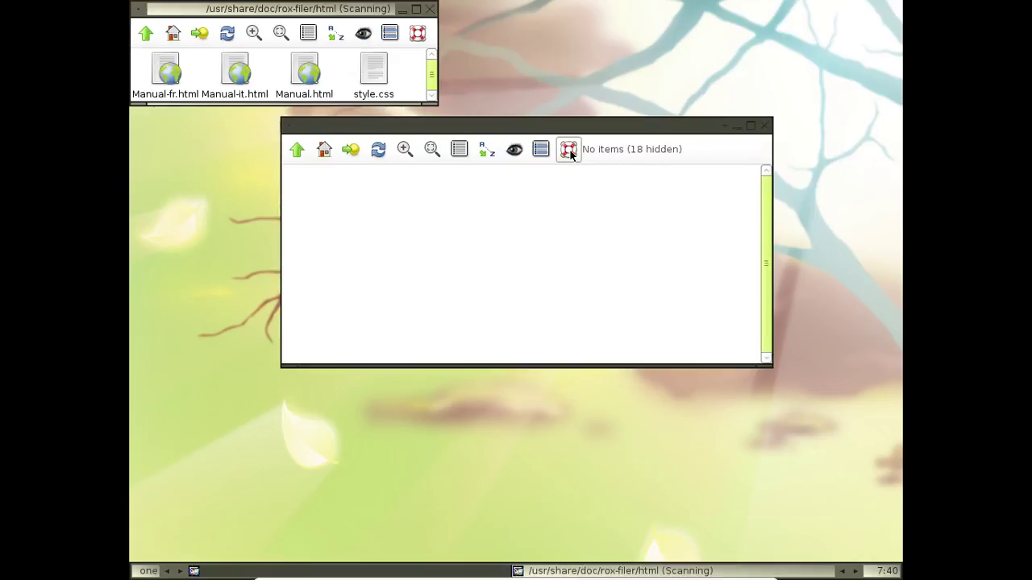
left_click(429, 9)
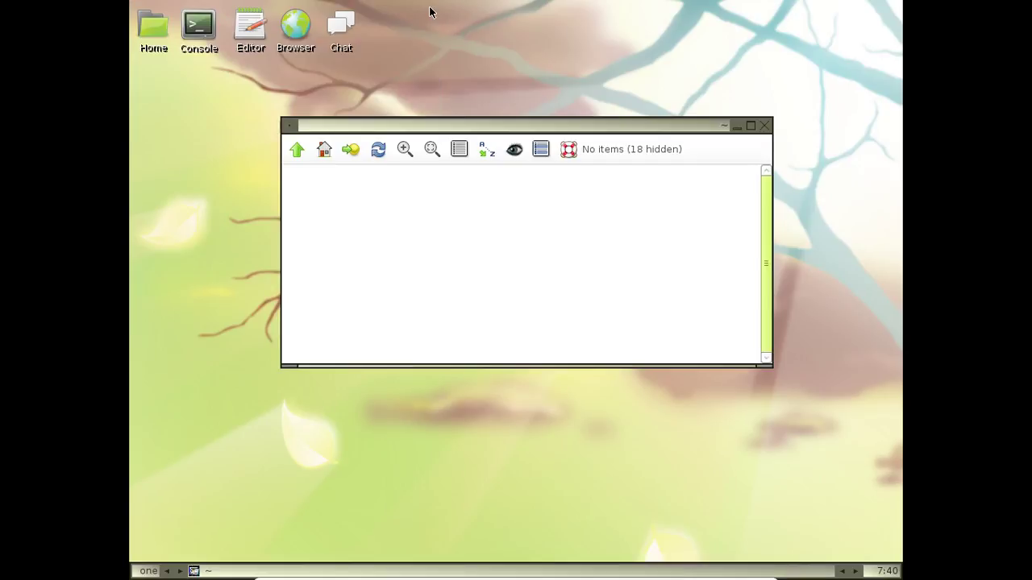
Show the 18 hidden items in the home folder
left_click(515, 148)
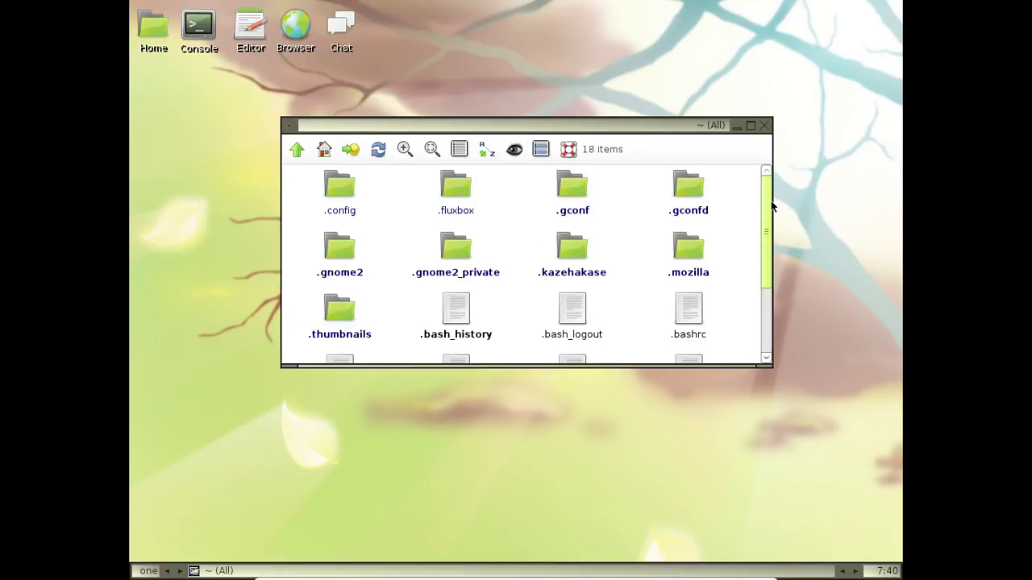
left_click_drag(770, 203, 785, 348)
left_click_drag(782, 312, 770, 193)
View the About ROX-Filer info from the Help menu, then close it and the file manager
right_click(620, 212)
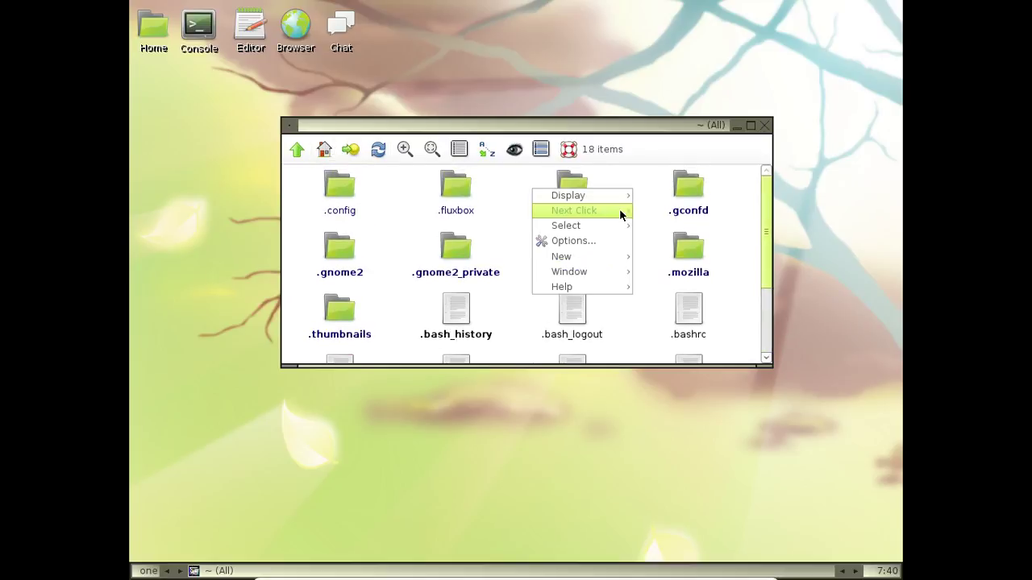
mouse_move(593, 196)
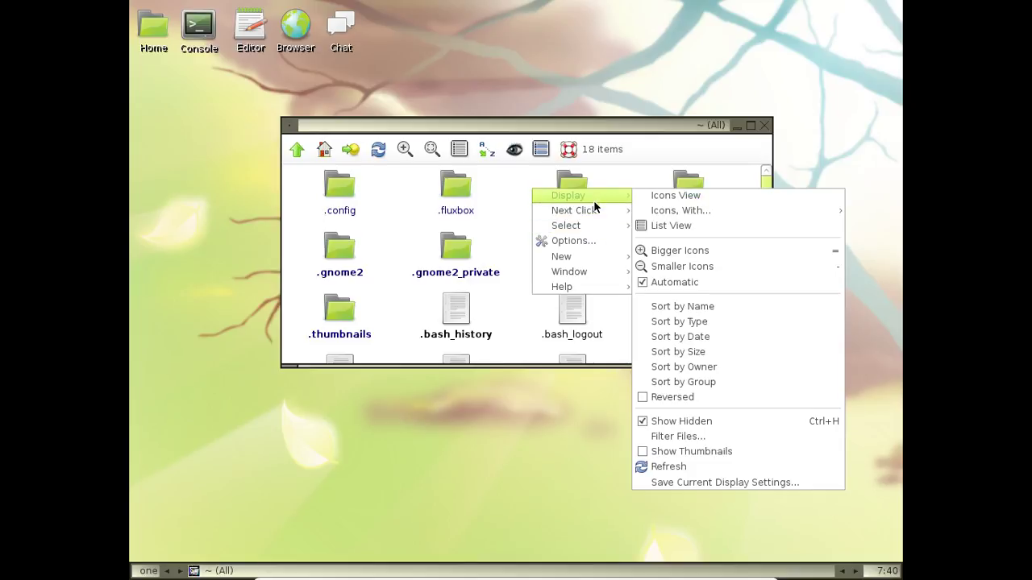
mouse_move(602, 286)
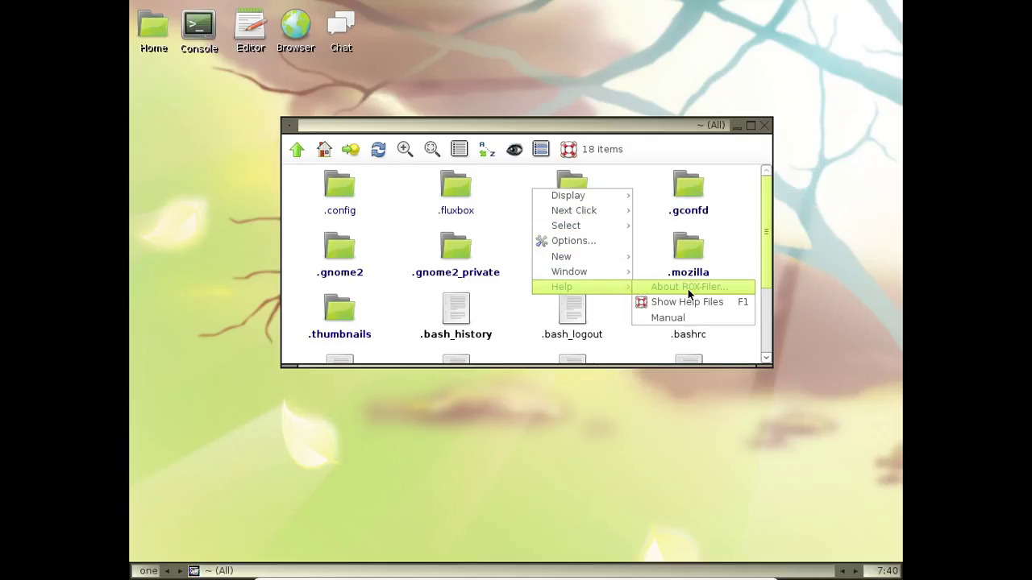
left_click(688, 290)
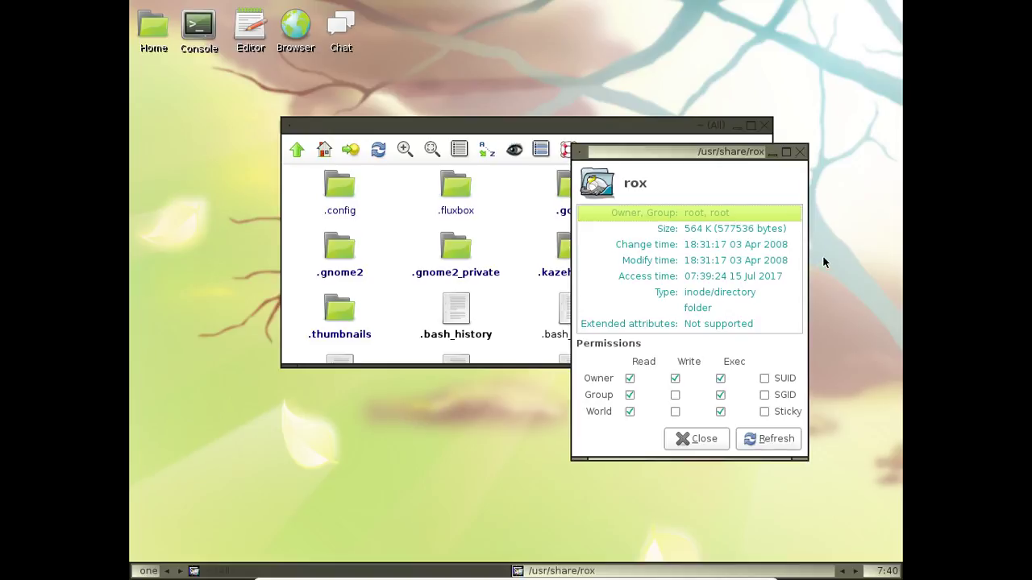
left_click(800, 153)
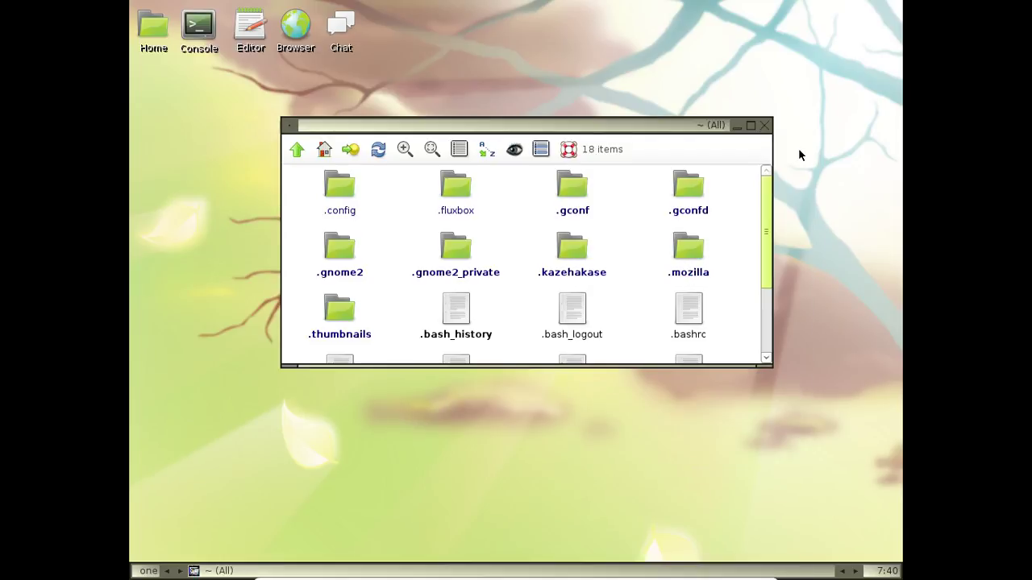
left_click(764, 126)
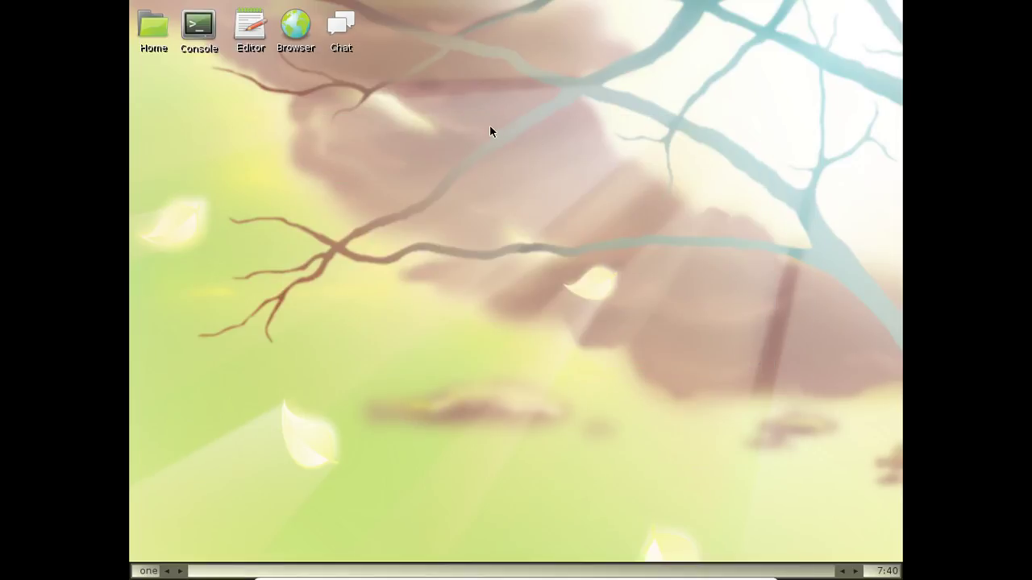
double_click(342, 37)
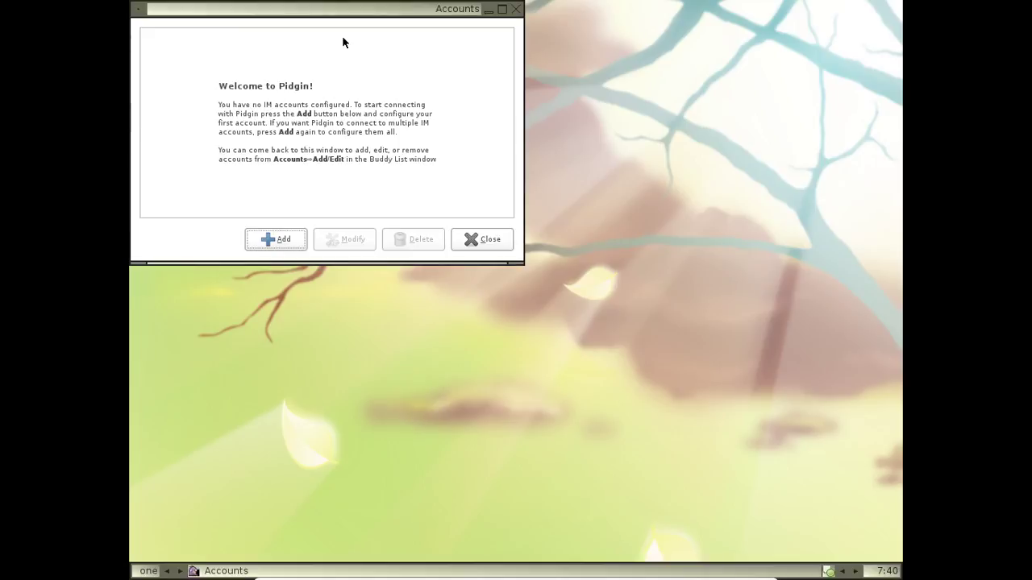
left_click(502, 239)
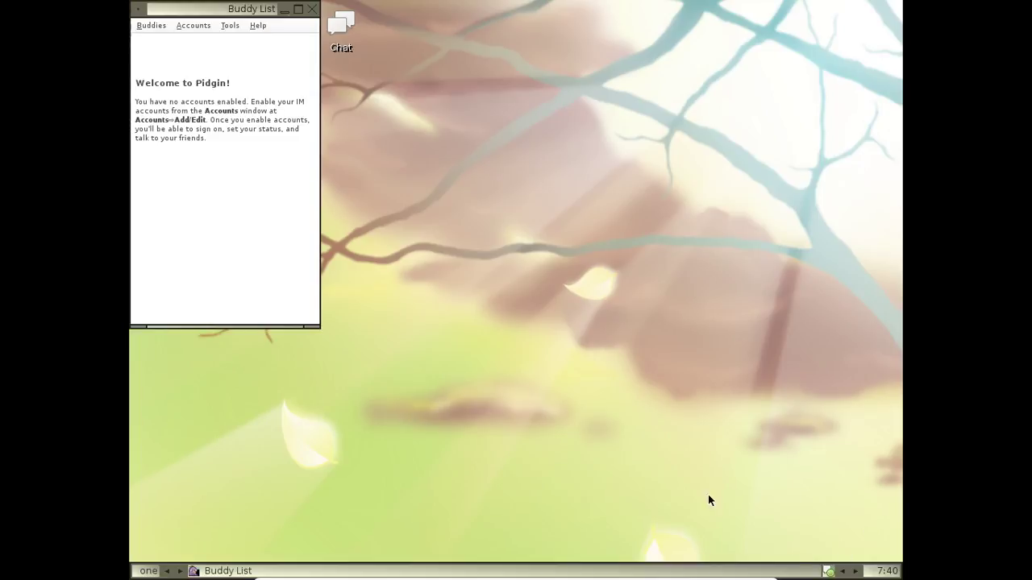
left_click(258, 25)
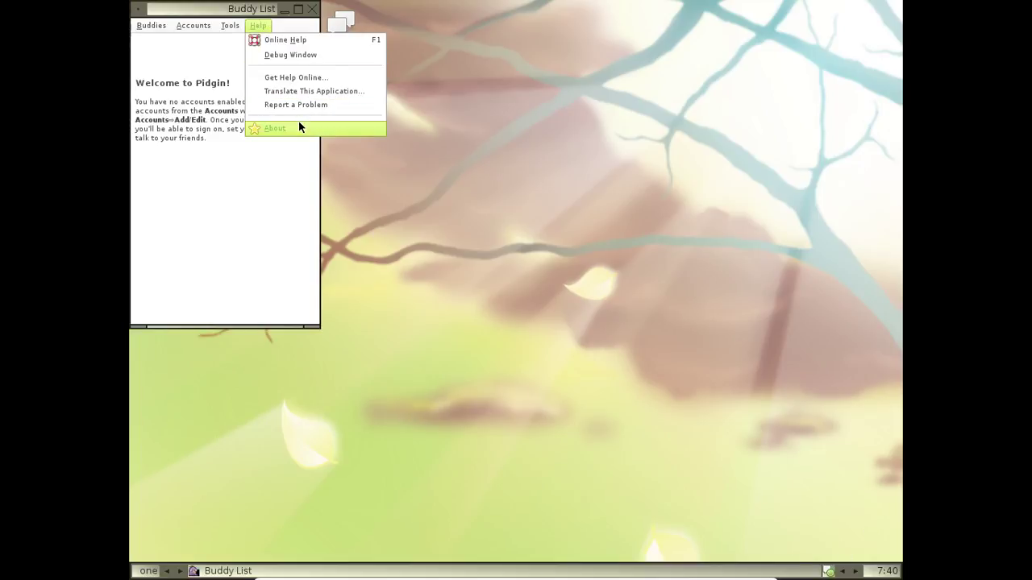
left_click(299, 121)
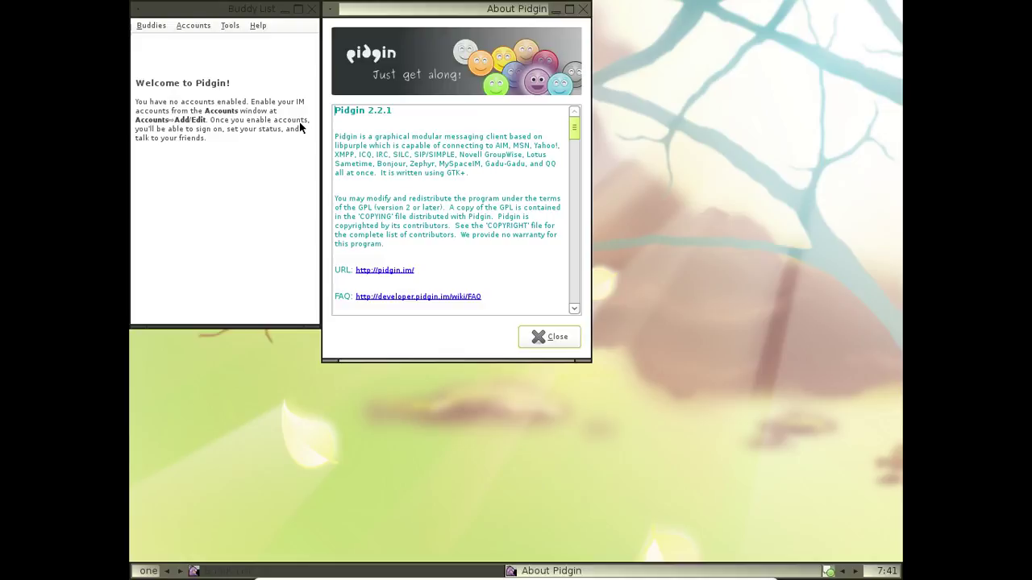
left_click(586, 10)
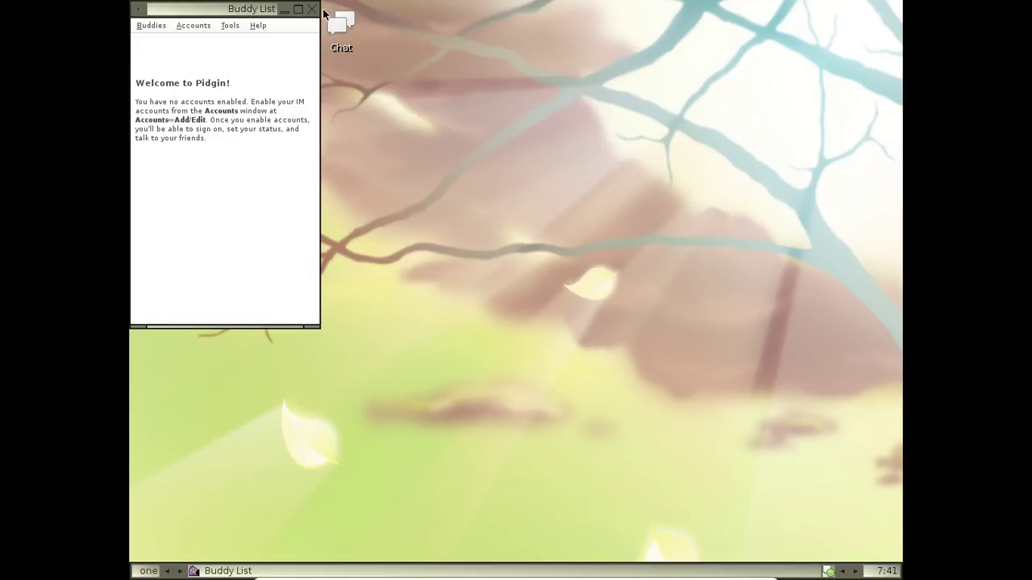
left_click(315, 9)
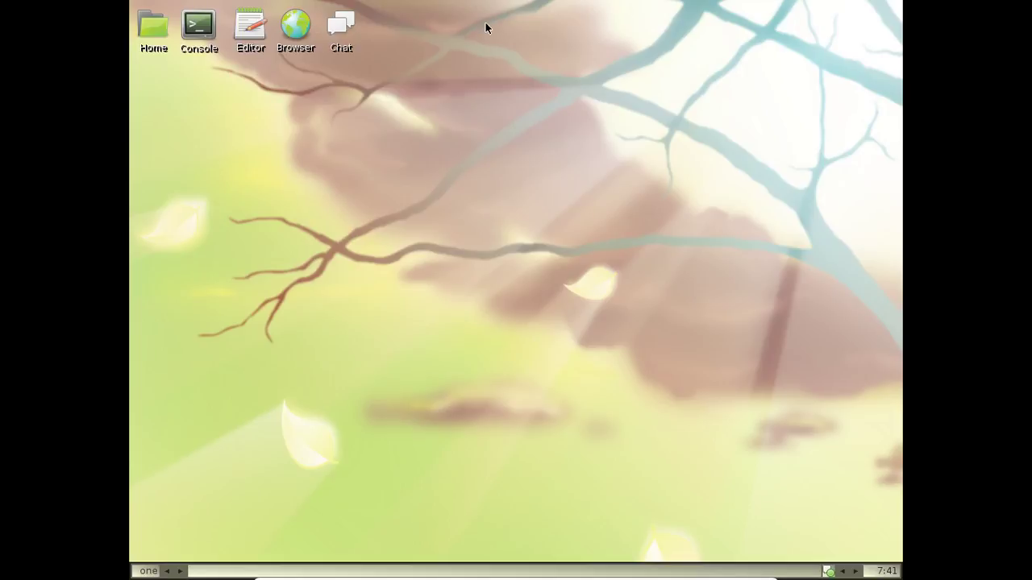
Launch AbiWord from the desktop application menu
right_click(453, 25)
mouse_move(472, 137)
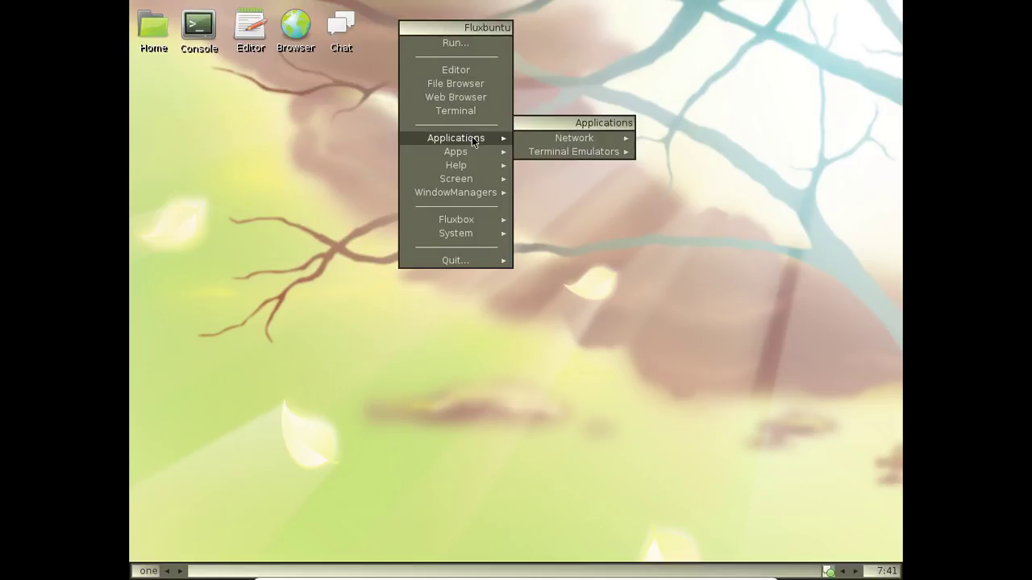
mouse_move(462, 155)
mouse_move(571, 154)
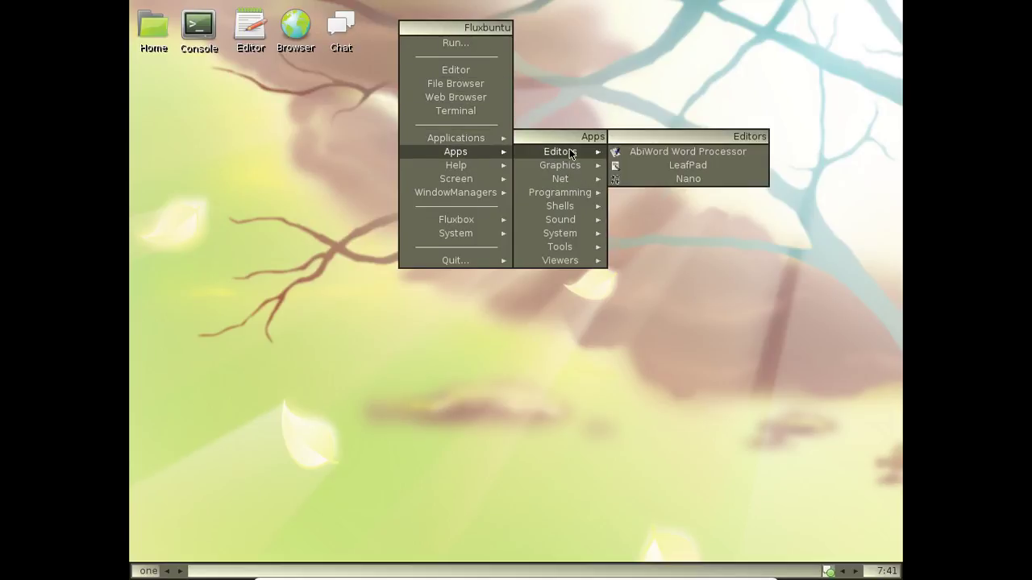
left_click(663, 152)
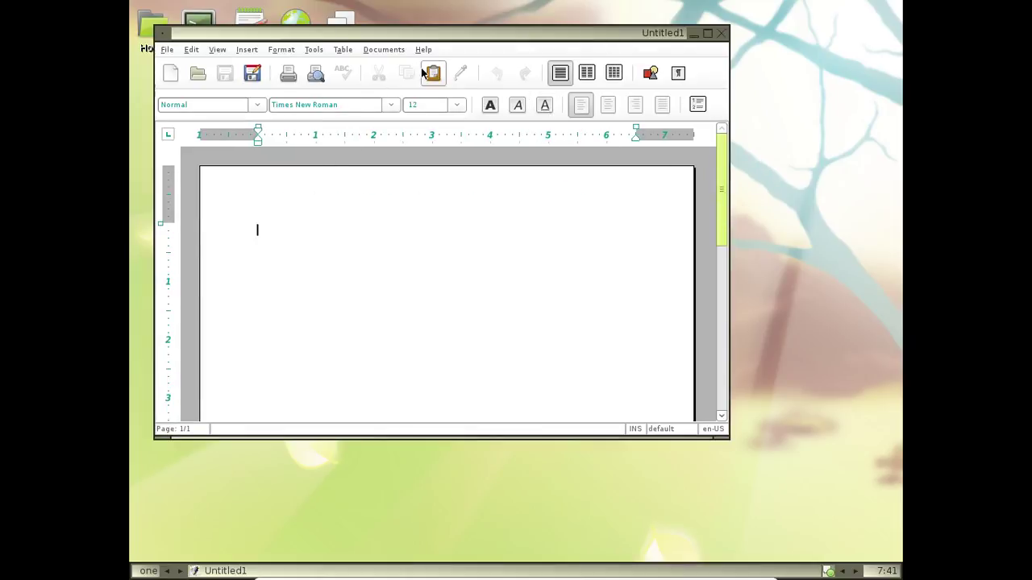
View and dismiss the About AbiWord box, then move the window right and down
left_click(423, 50)
left_click(455, 159)
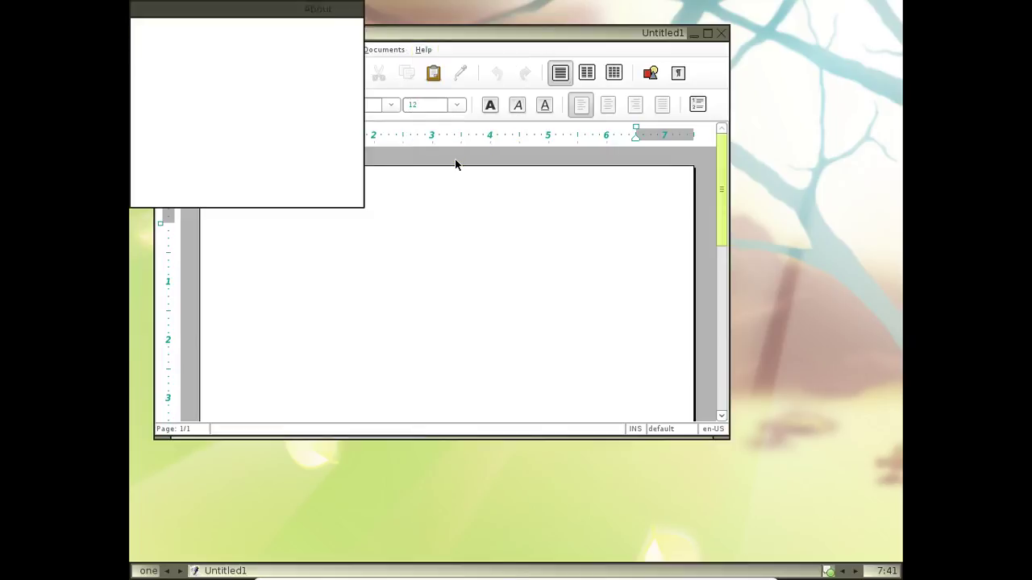
left_click(326, 192)
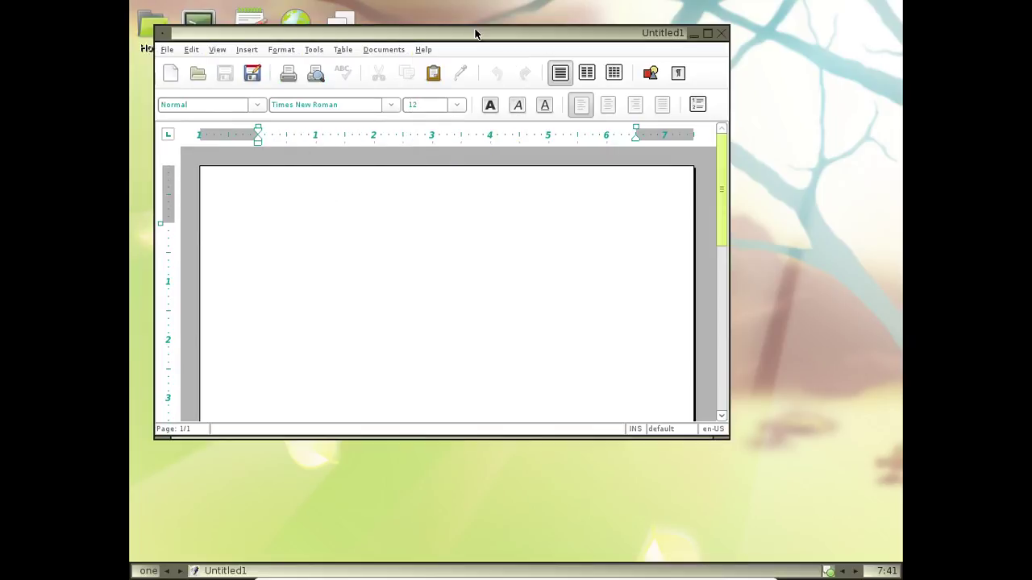
left_click_drag(475, 33, 559, 73)
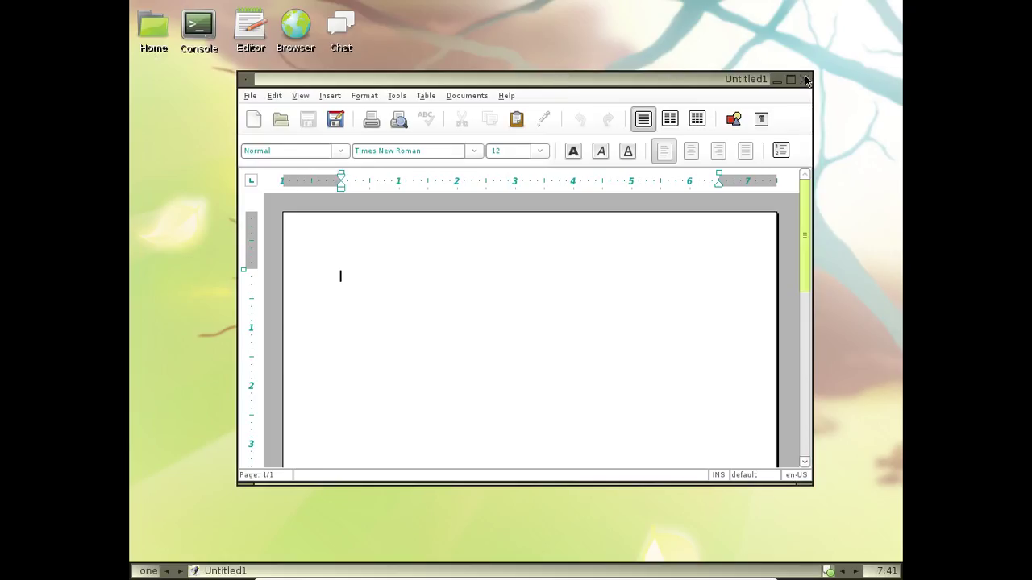
Close AbiWord and launch XMMS from Apps > Sound
left_click(804, 73)
right_click(370, 77)
mouse_move(400, 200)
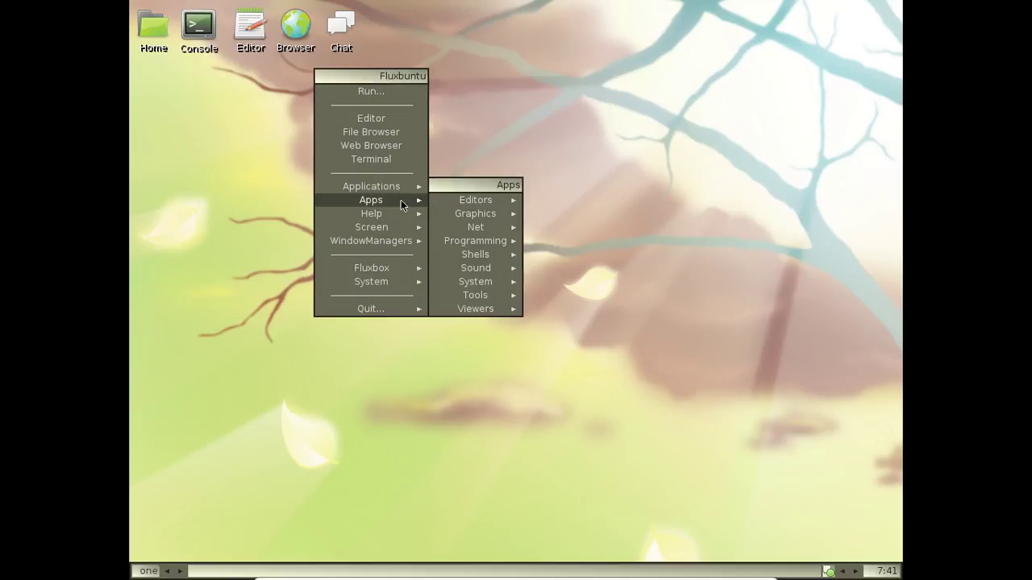
mouse_move(477, 211)
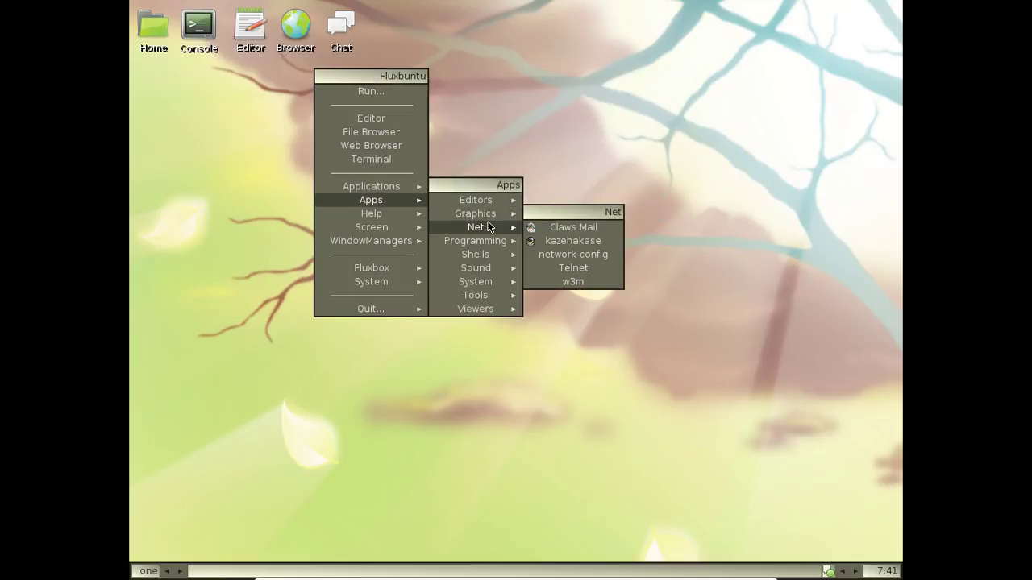
mouse_move(487, 255)
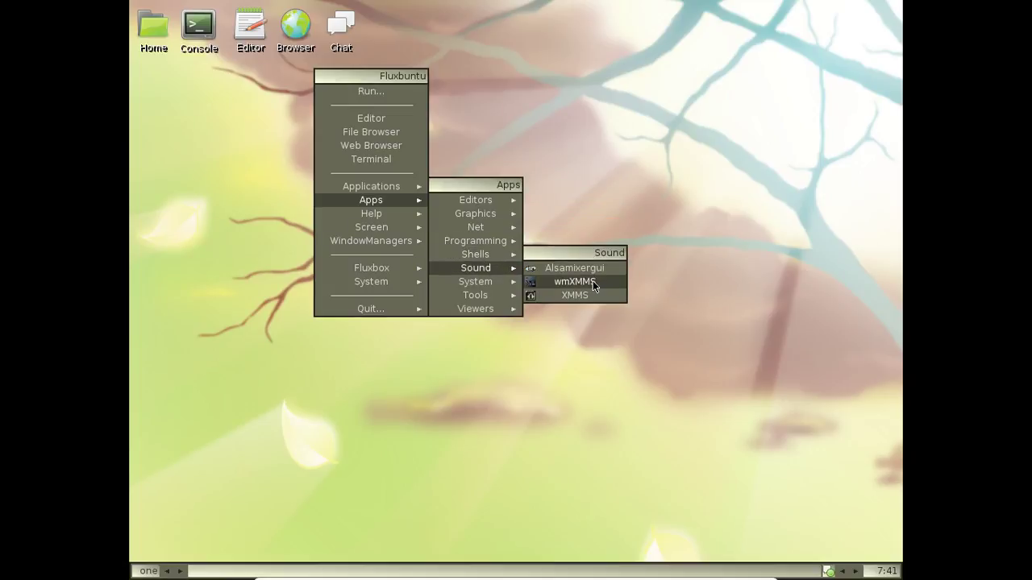
left_click(587, 297)
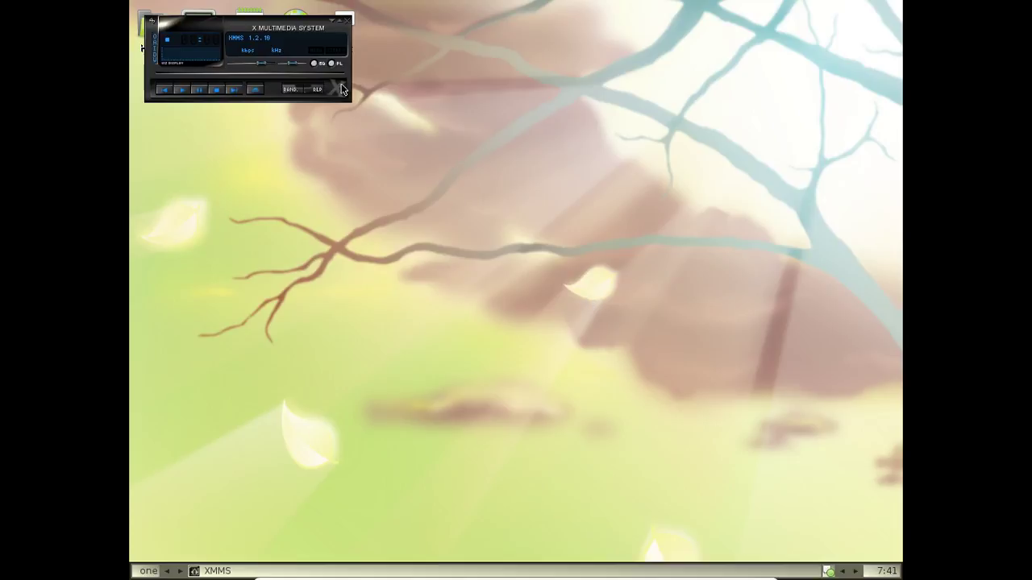
Move the XMMS player, open and close its Play files dialog, then close XMMS
left_click_drag(269, 25, 490, 96)
left_click(409, 162)
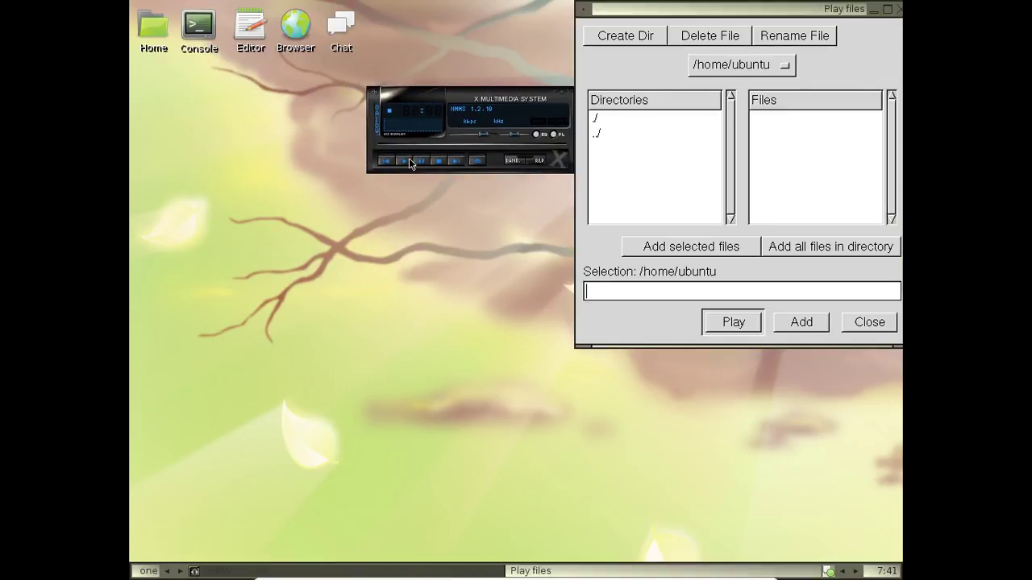
left_click(898, 10)
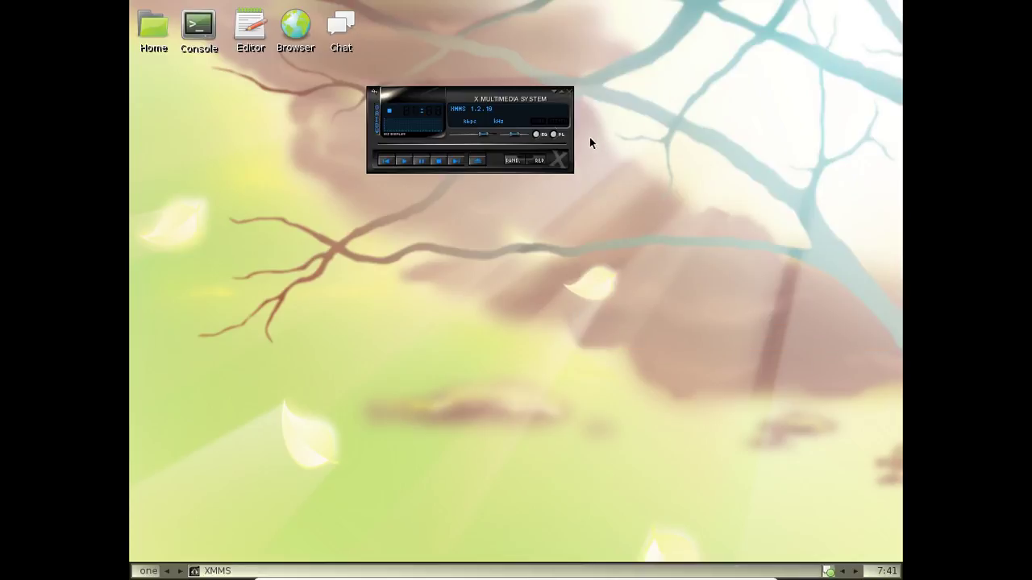
left_click(569, 92)
Launch VLC media player from Apps > Viewers
right_click(395, 89)
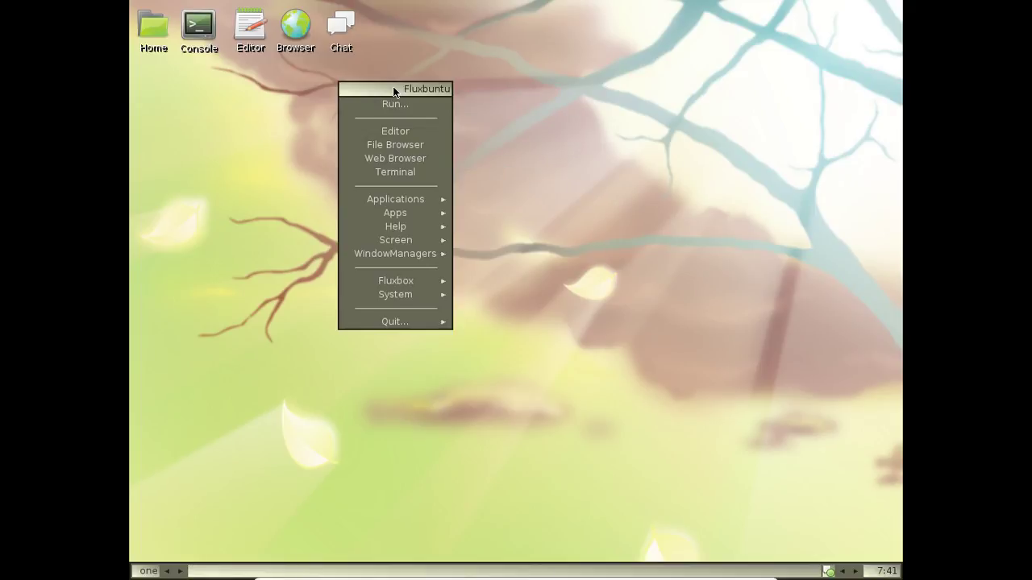
mouse_move(417, 253)
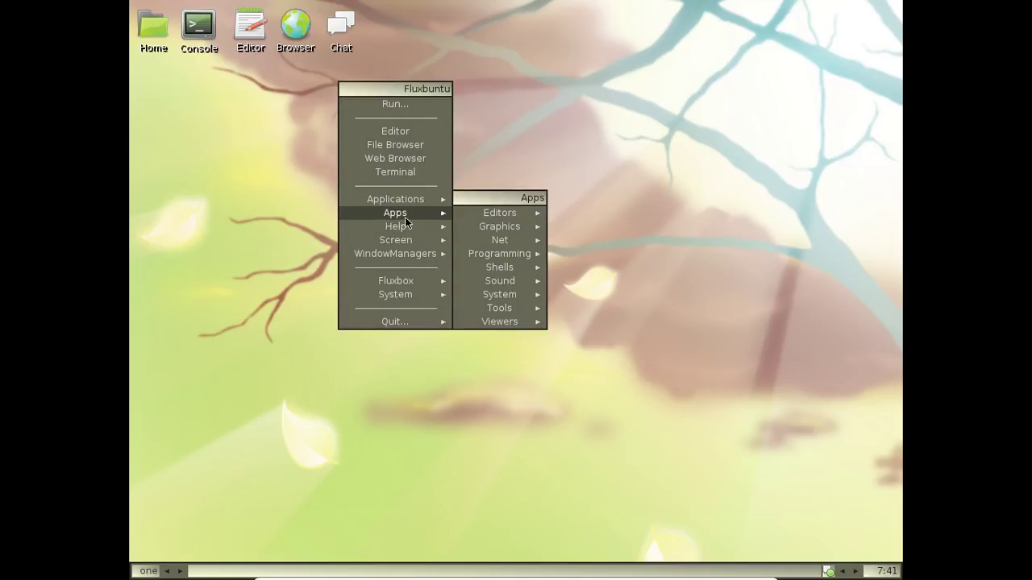
mouse_move(512, 322)
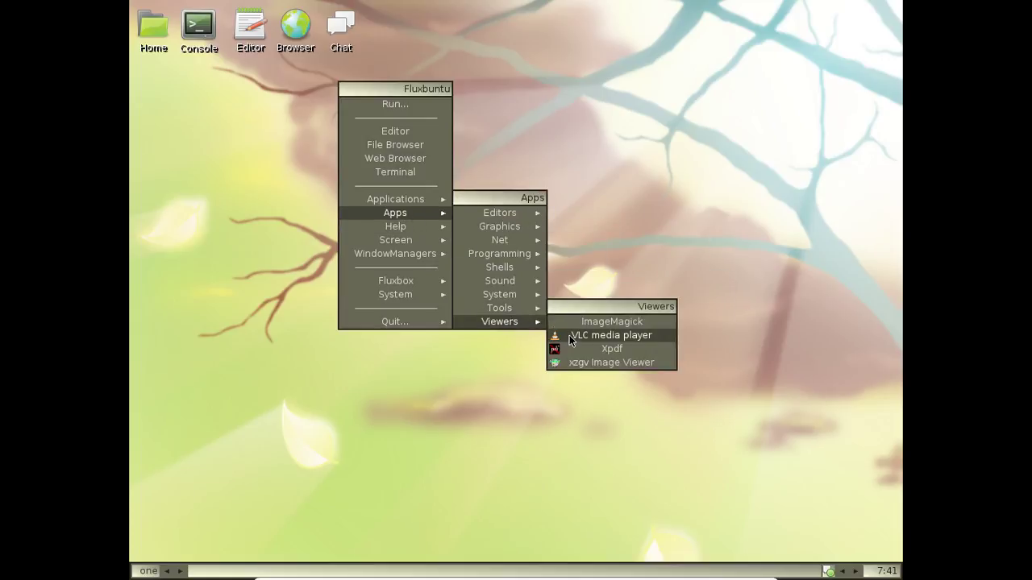
left_click(570, 338)
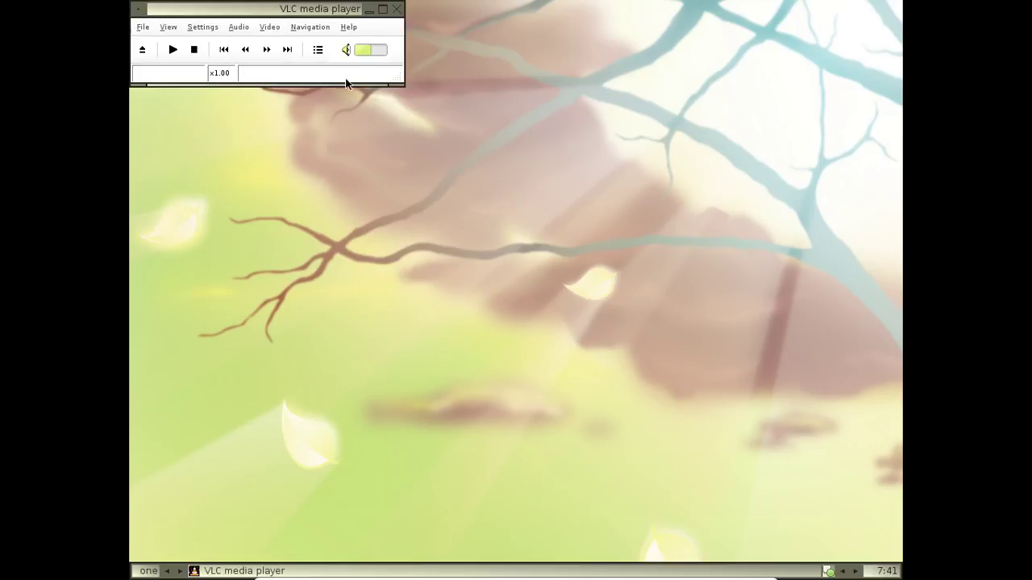
View VLC's Help > About box showing version 0.8.6c, then dismiss it
left_click(347, 30)
left_click(357, 41)
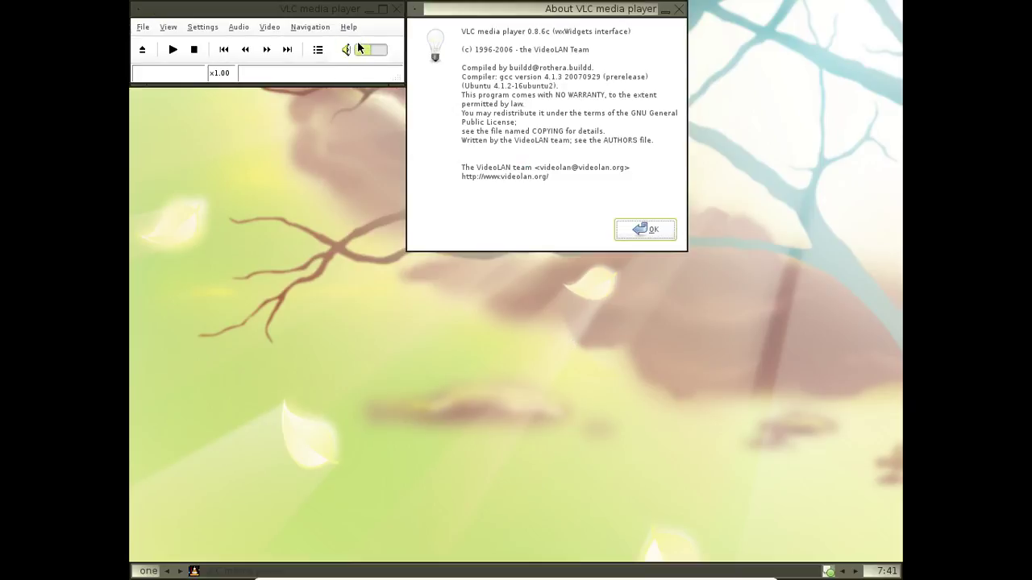
left_click(650, 230)
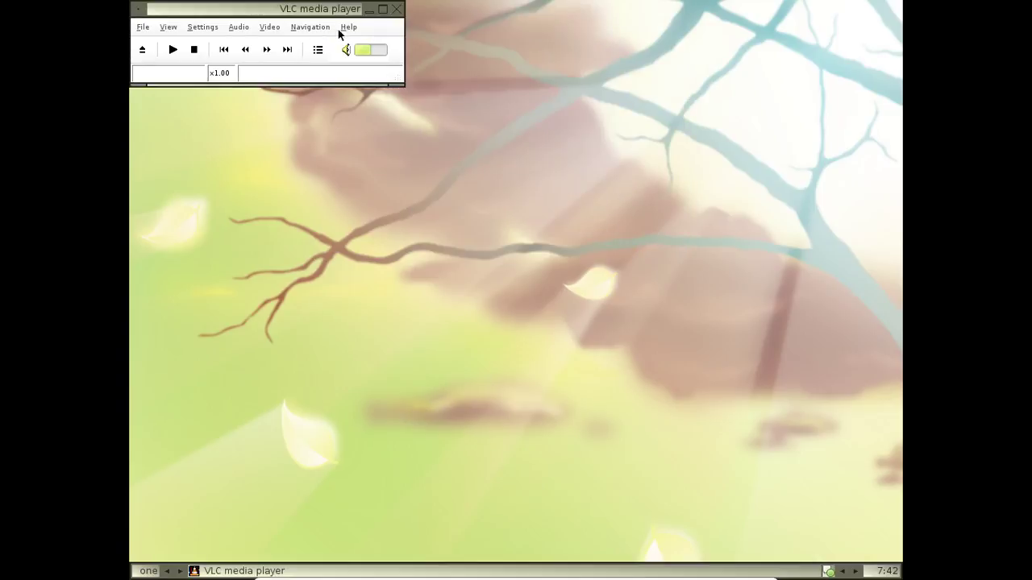
Open and close the Streaming/Transcoding Wizard from the File menu, then quit VLC
left_click(150, 28)
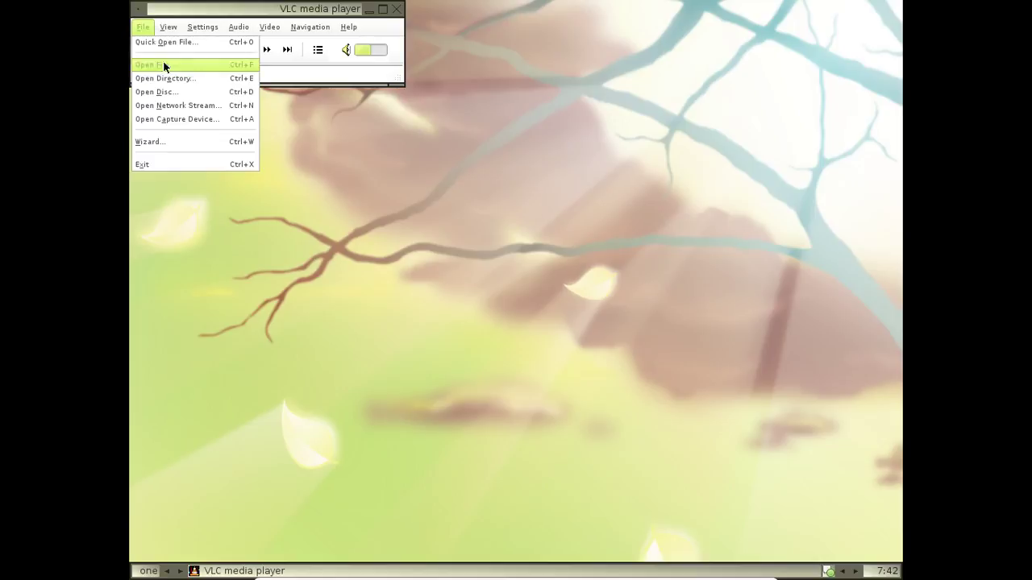
left_click(178, 142)
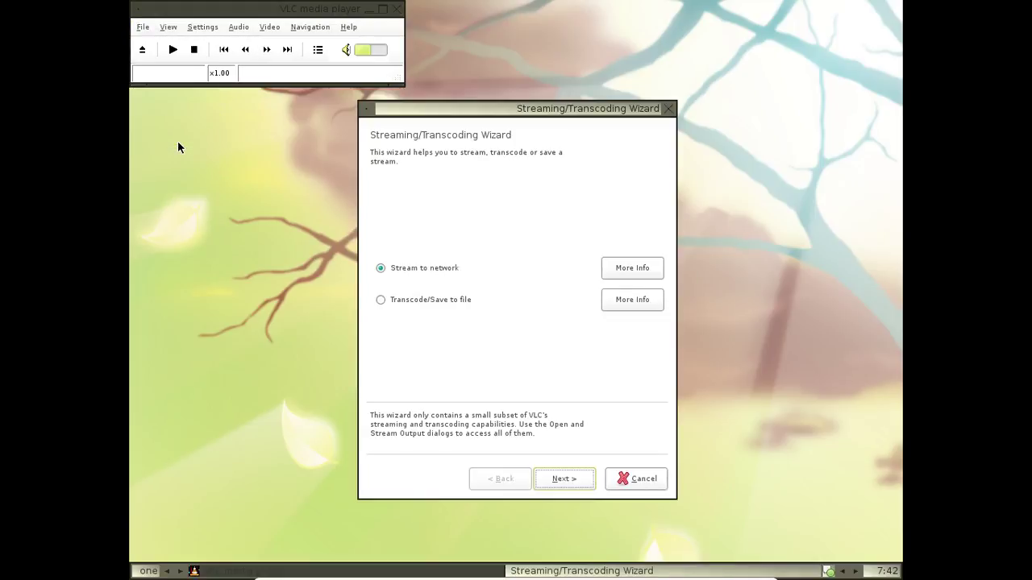
left_click(668, 108)
left_click(395, 9)
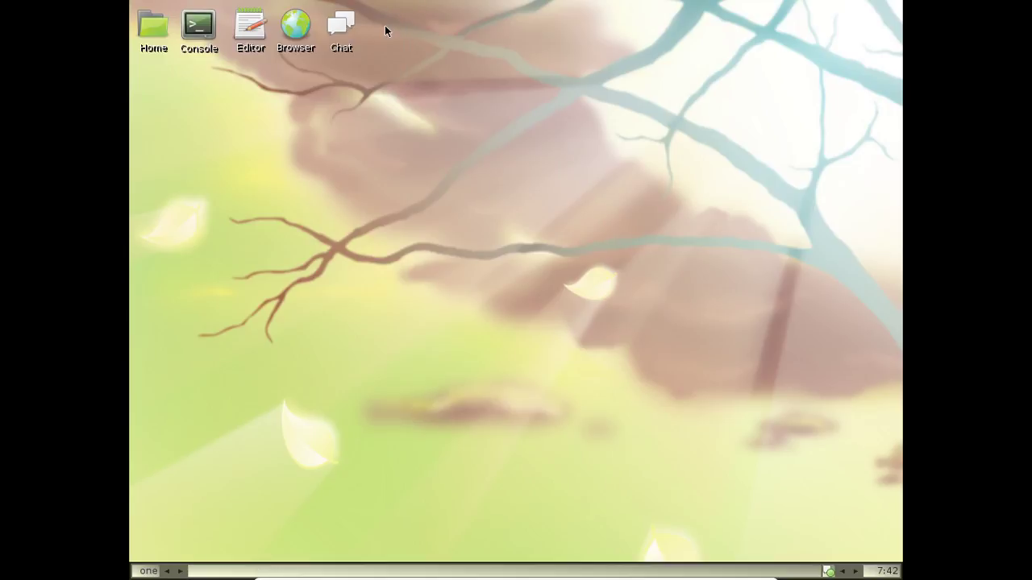
right_click(385, 30)
Launch the xzgv Image Viewer from Apps > Viewers
mouse_move(409, 198)
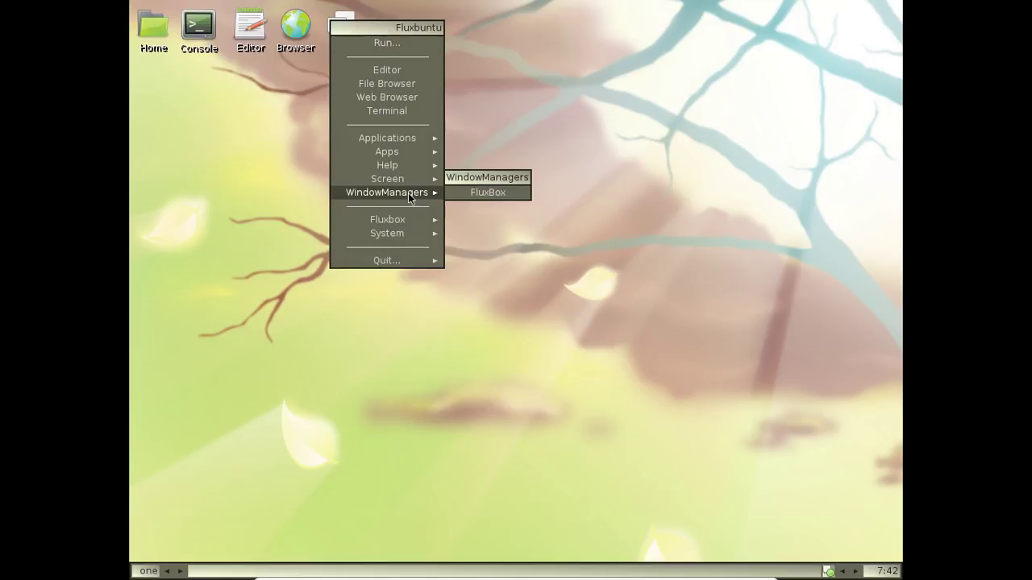
mouse_move(398, 154)
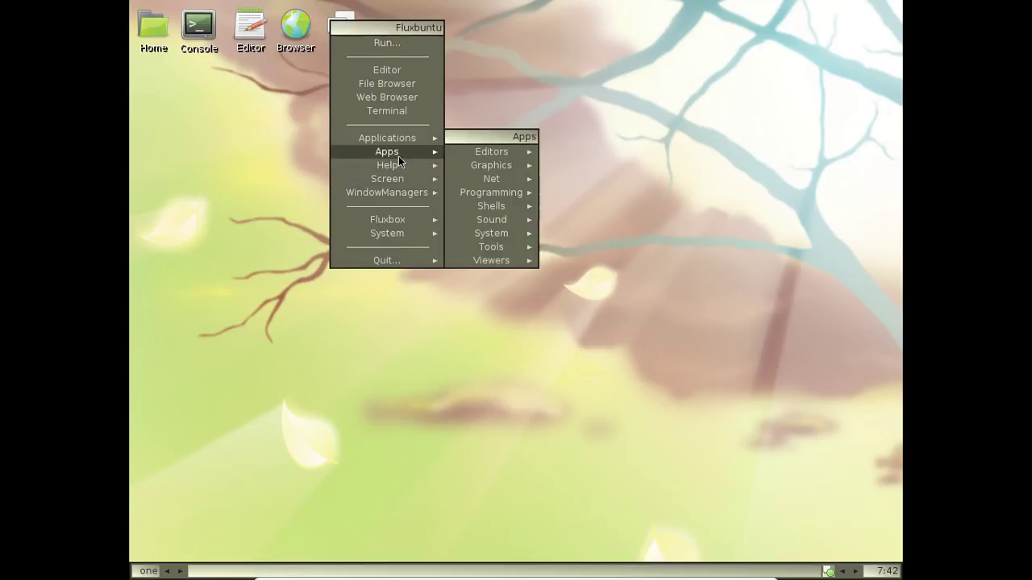
mouse_move(525, 211)
mouse_move(524, 260)
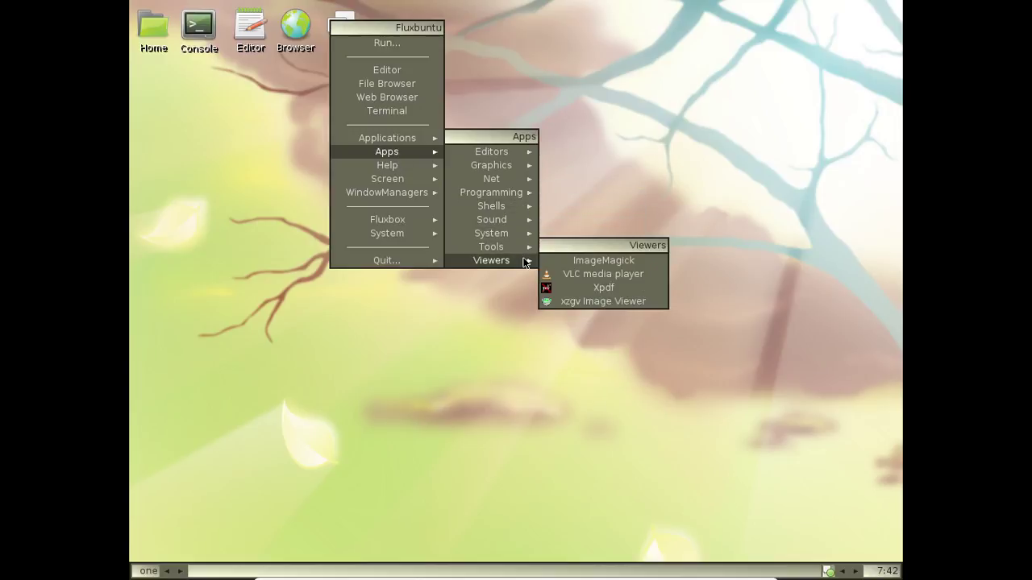
left_click(599, 302)
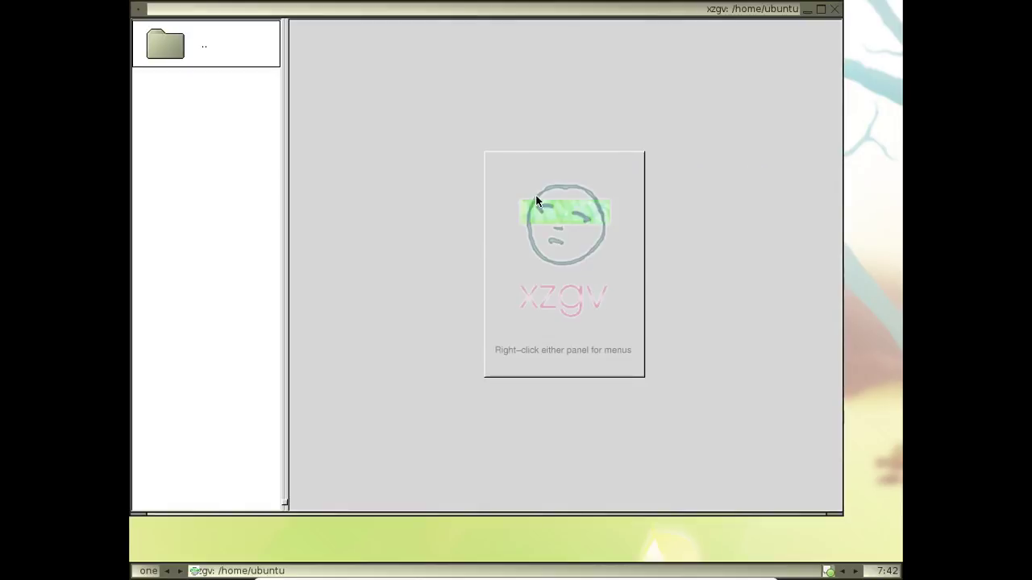
View xzgv's Help > About box and dismiss it
right_click(431, 75)
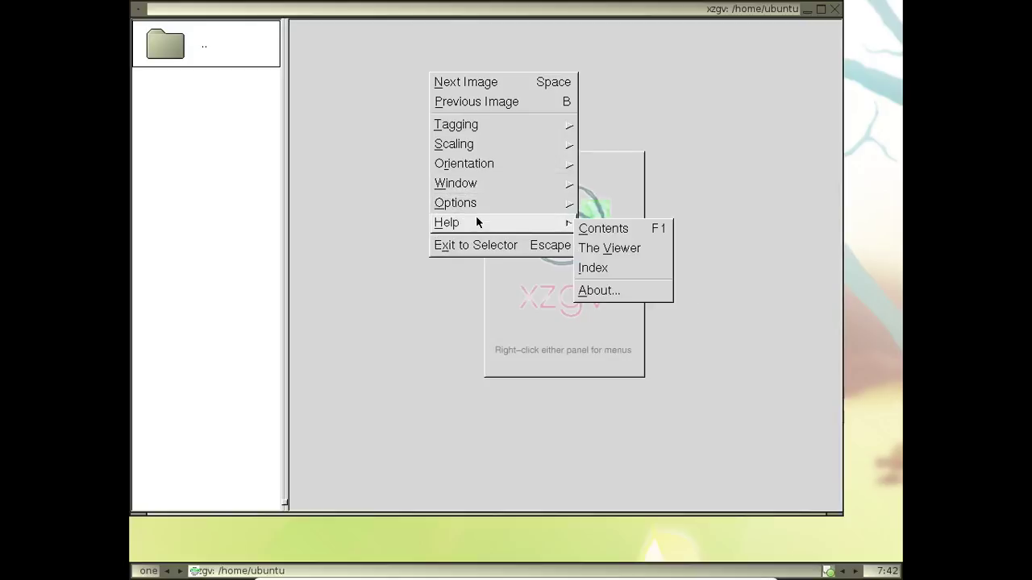
left_click(595, 292)
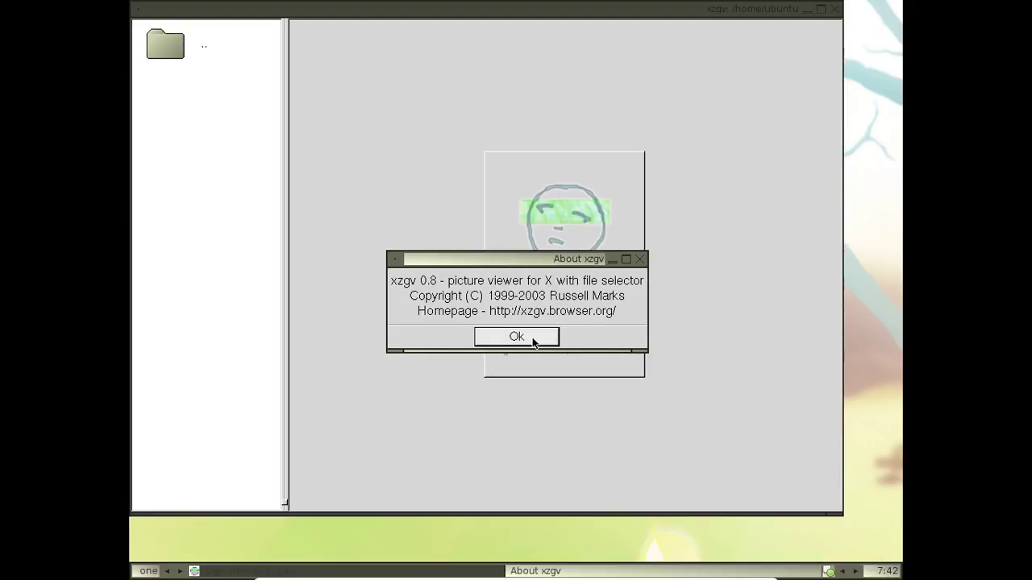
left_click(533, 343)
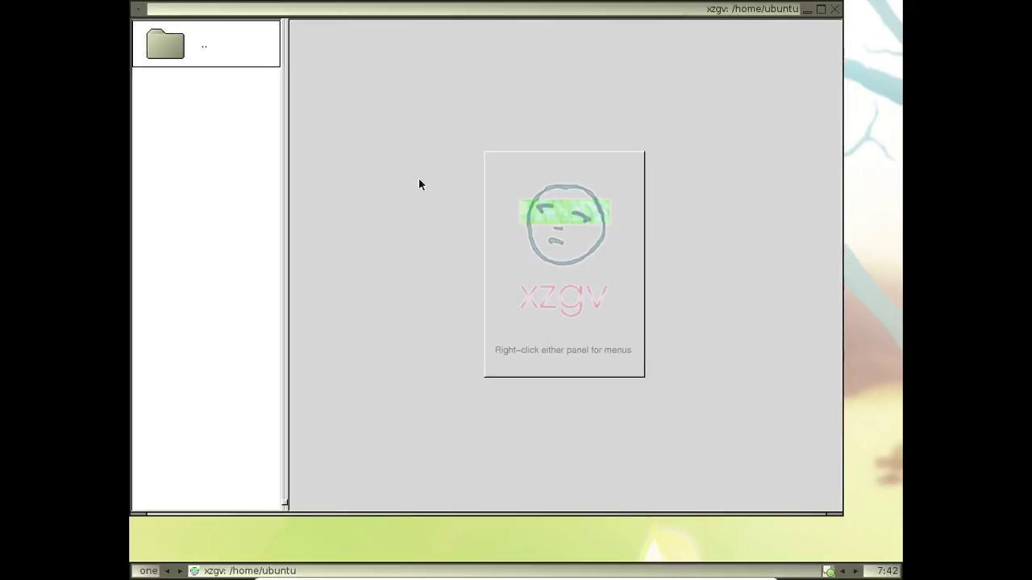
Open the xzgv manual via Help > Contents, close it, then close xzgv
right_click(516, 91)
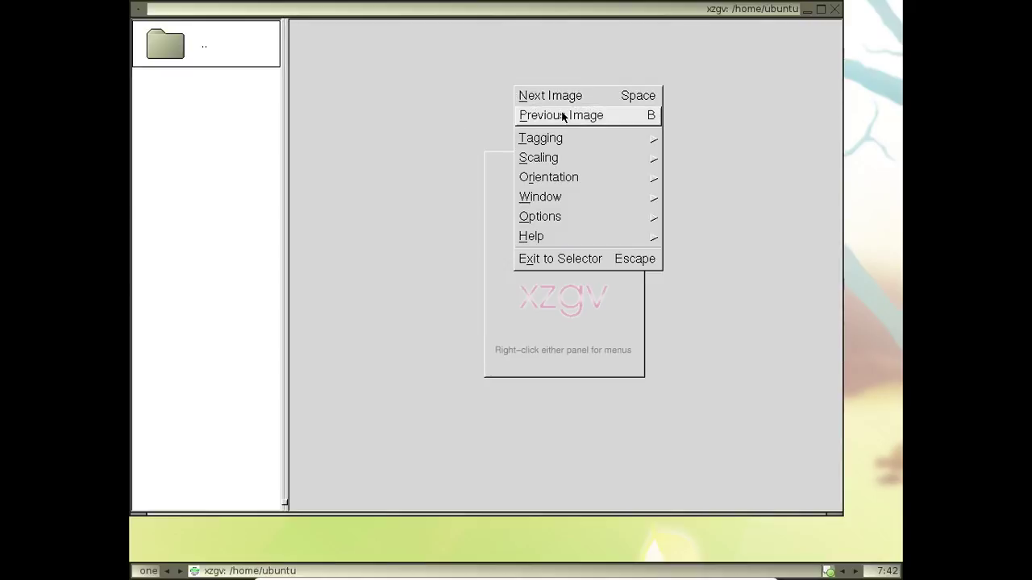
mouse_move(571, 147)
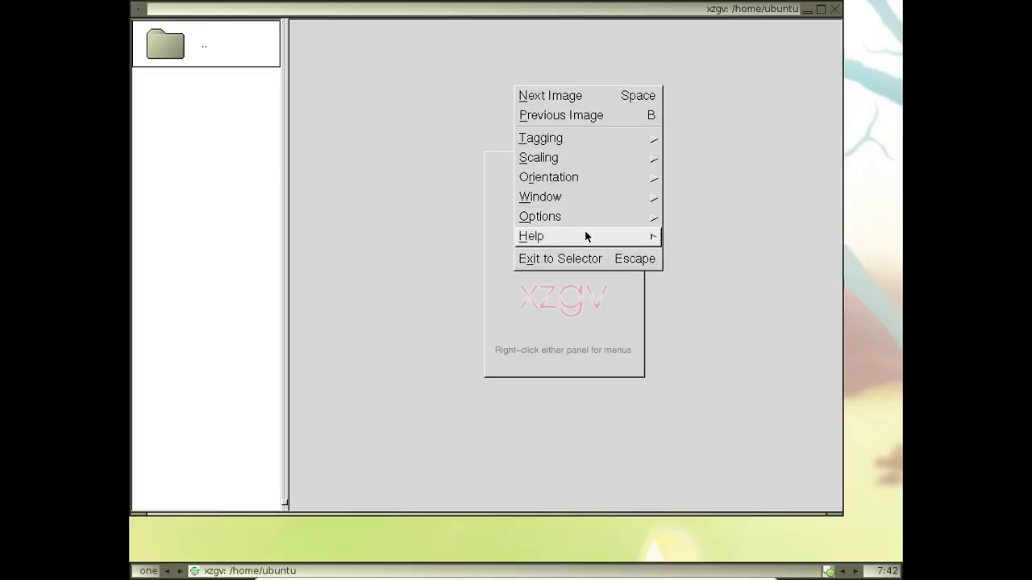
mouse_move(586, 236)
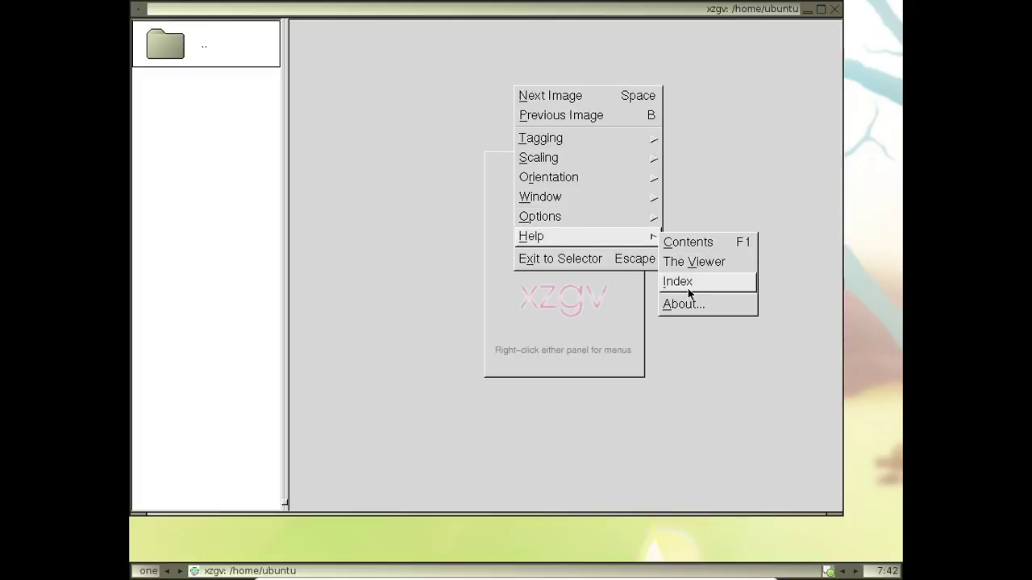
left_click(690, 243)
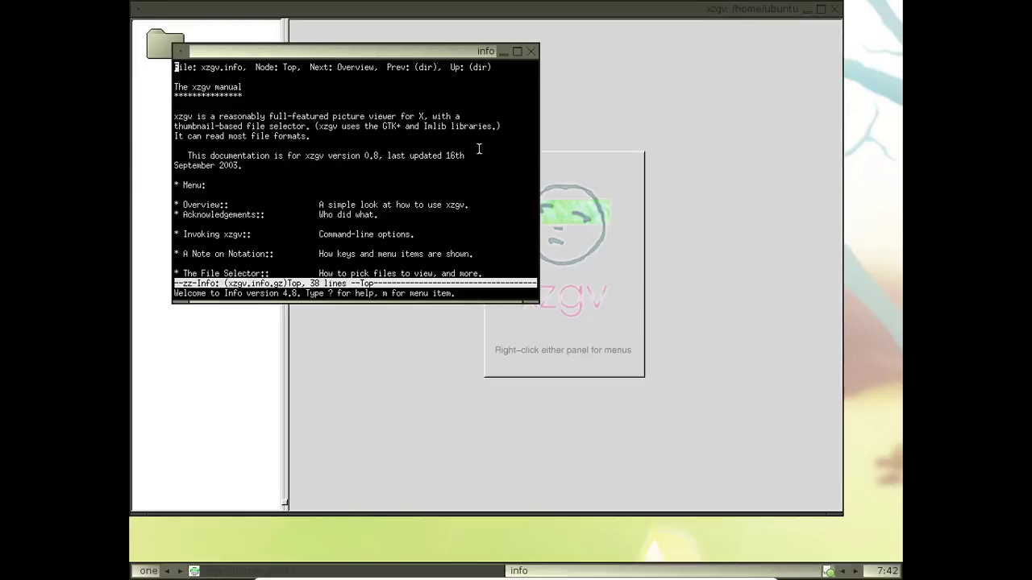
left_click(535, 52)
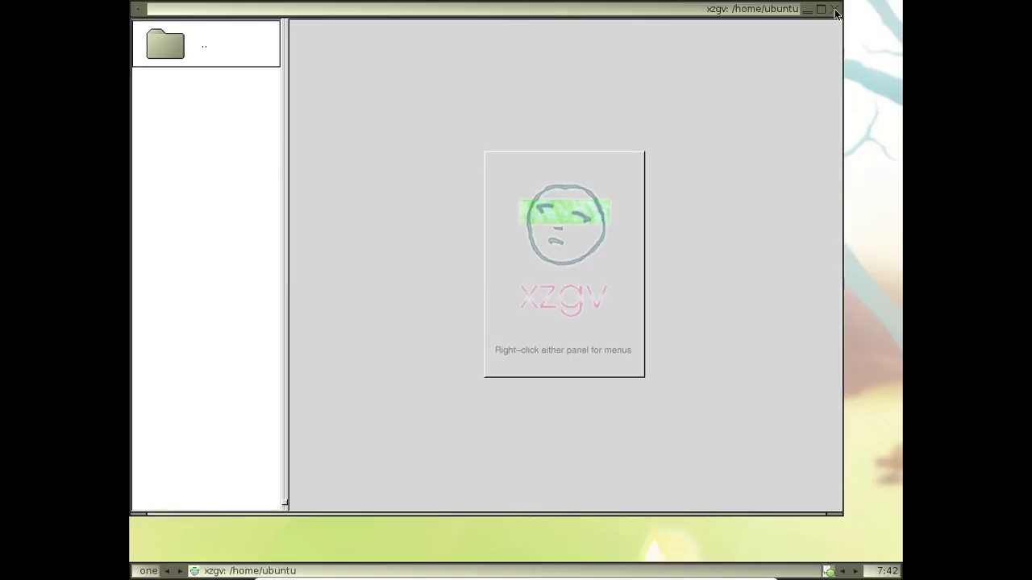
left_click(834, 10)
Launch Xpdf from Apps > Viewers
right_click(246, 119)
mouse_move(272, 260)
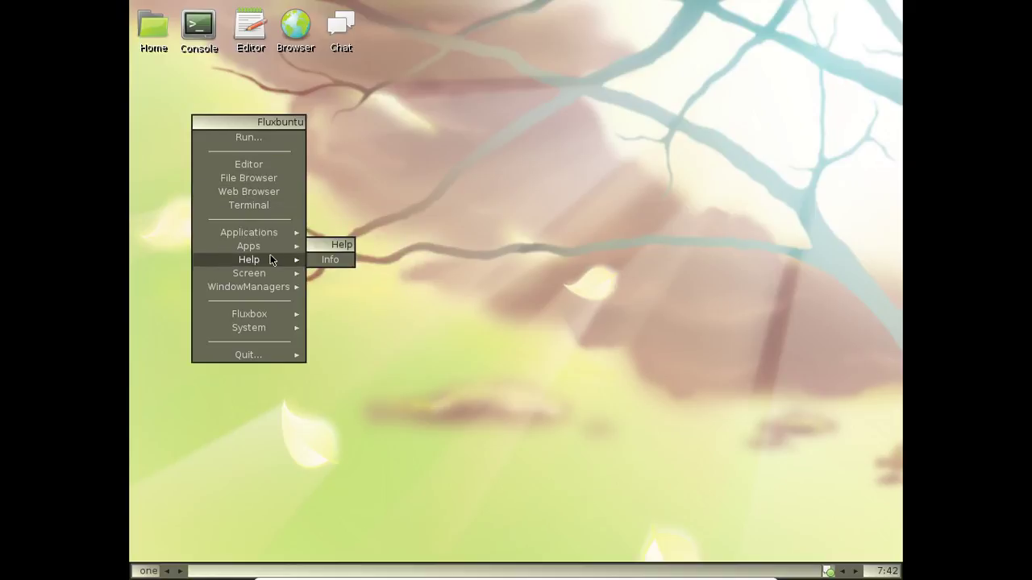
mouse_move(278, 232)
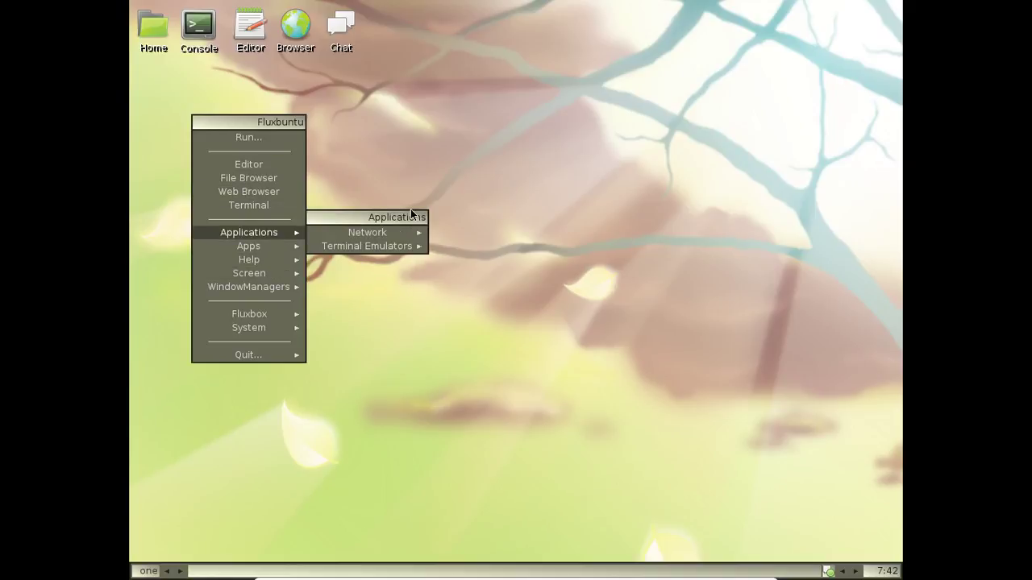
mouse_move(405, 234)
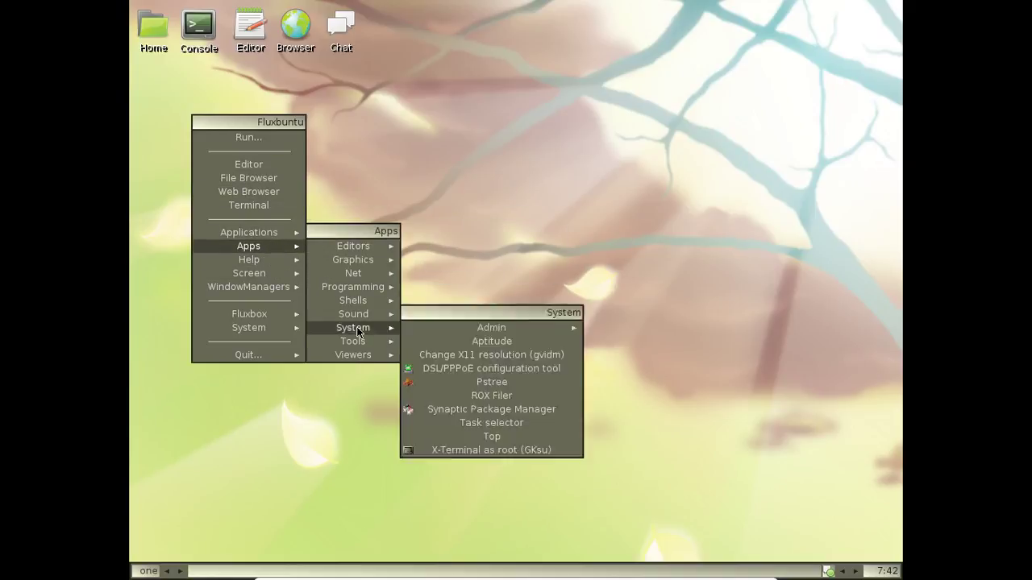
mouse_move(360, 357)
left_click(480, 383)
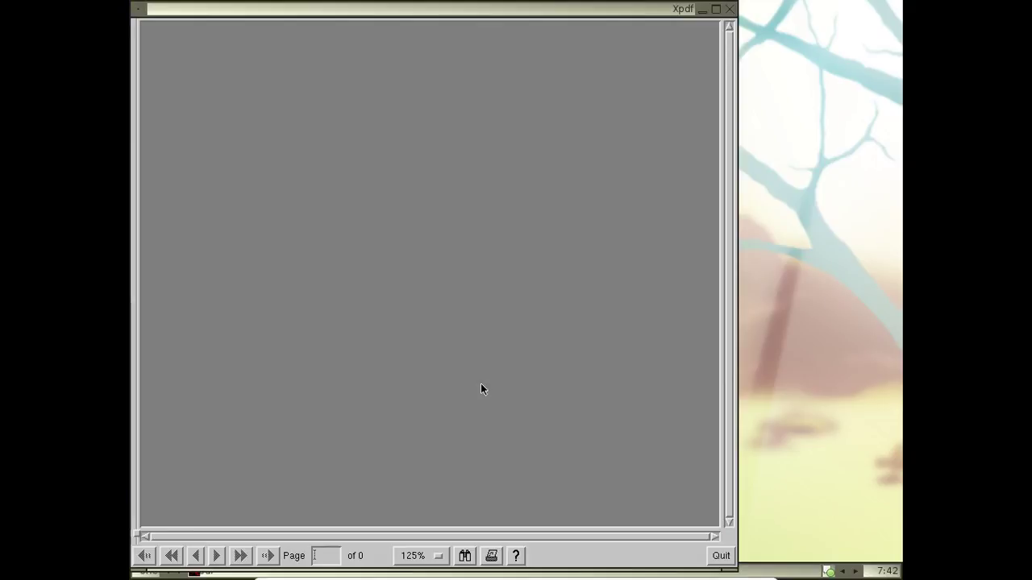
View Xpdf's context menu, dismiss it, and quit Xpdf
right_click(481, 74)
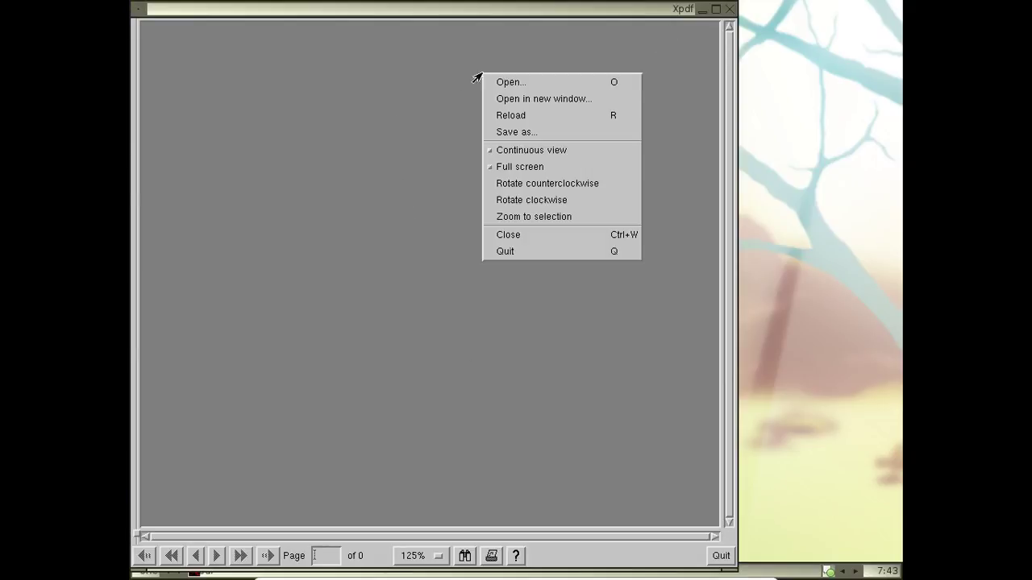
left_click(395, 183)
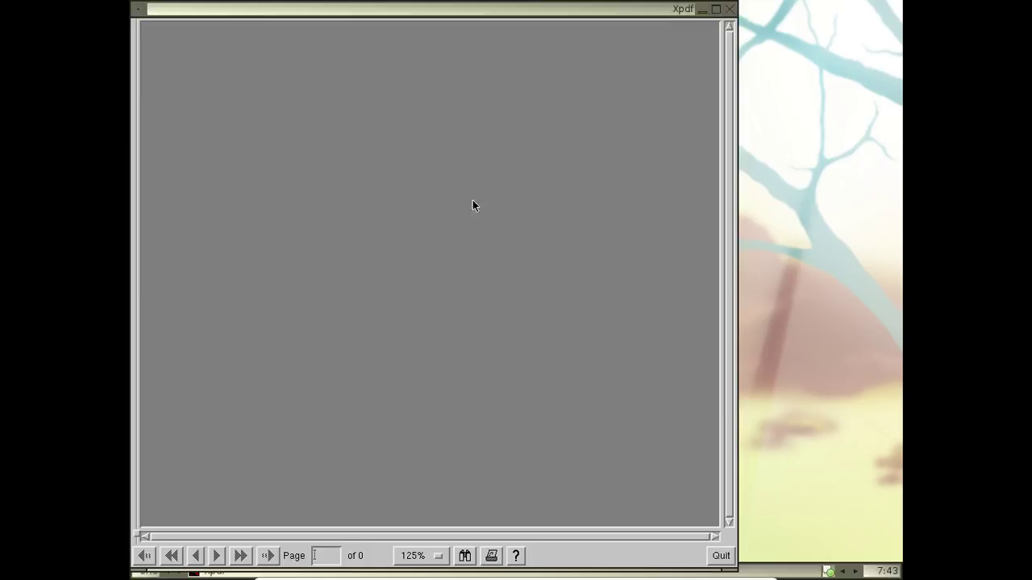
left_click(724, 558)
right_click(292, 46)
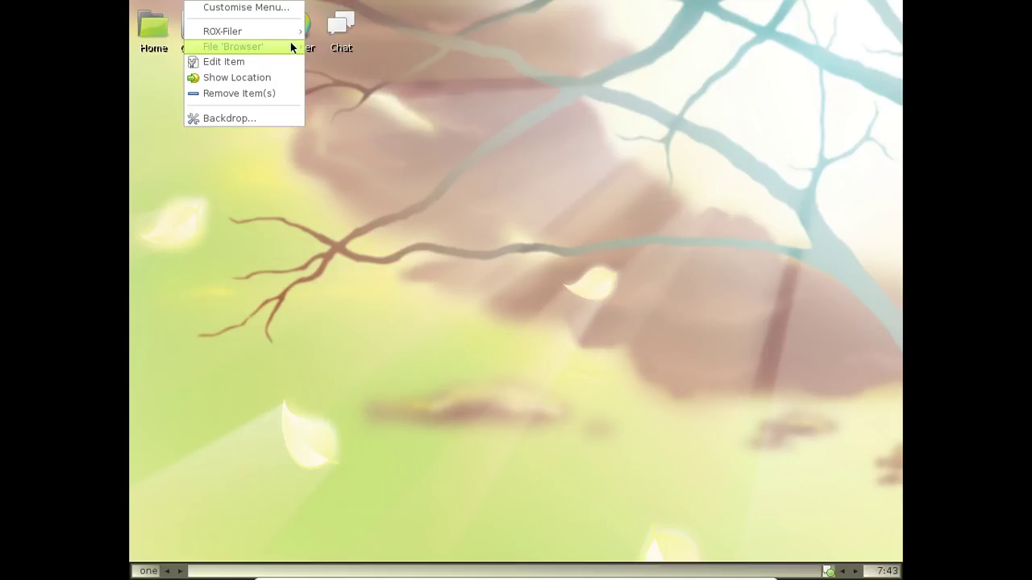
Launch Claws Mail from Apps > Net in the desktop menu
left_click(441, 102)
right_click(370, 108)
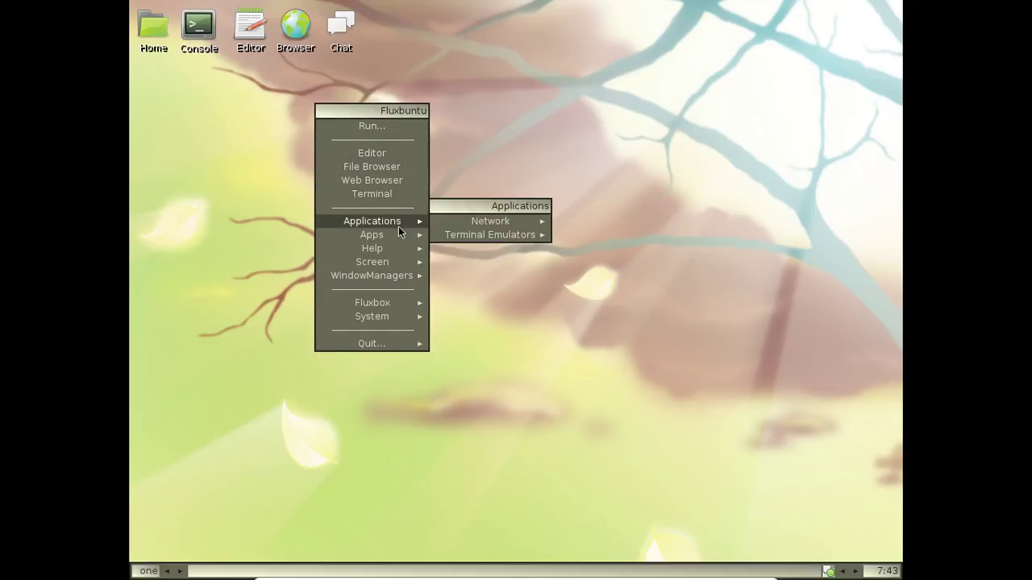
mouse_move(399, 237)
mouse_move(489, 237)
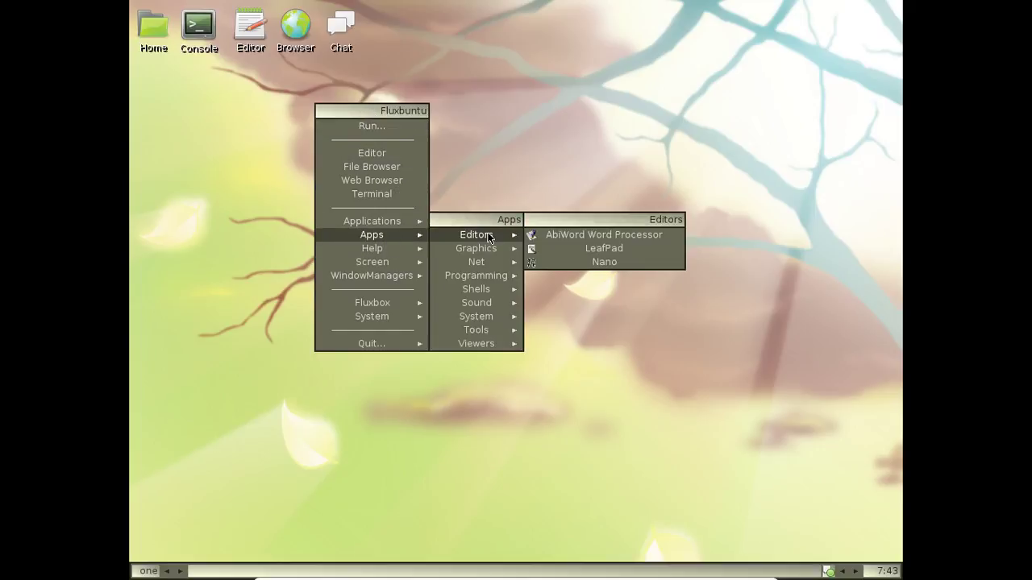
mouse_move(494, 267)
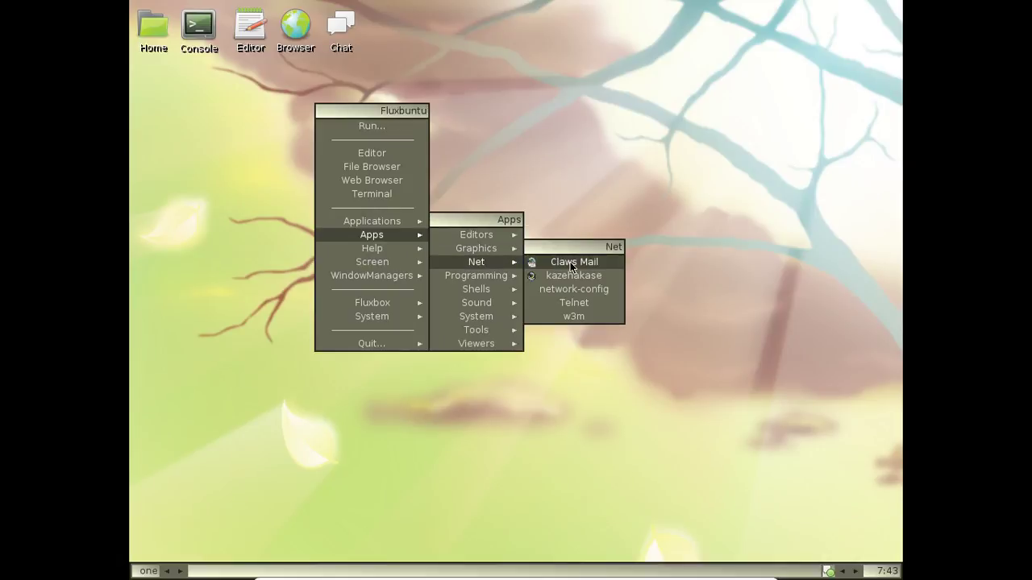
left_click(570, 262)
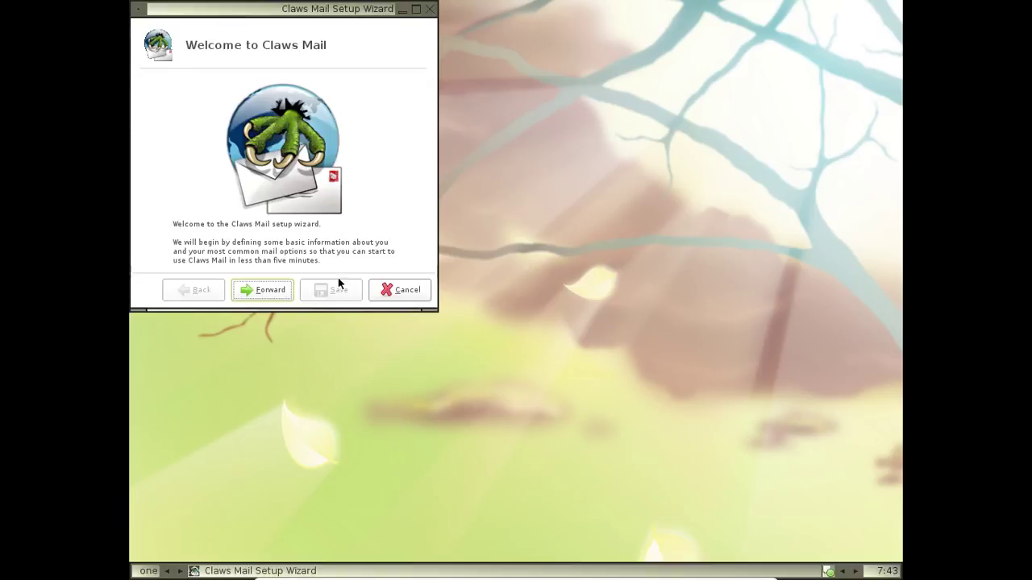
Accept the default personal, POP3 receiving, sending and storage settings to finish the setup wizard
left_click(280, 294)
left_click(288, 291)
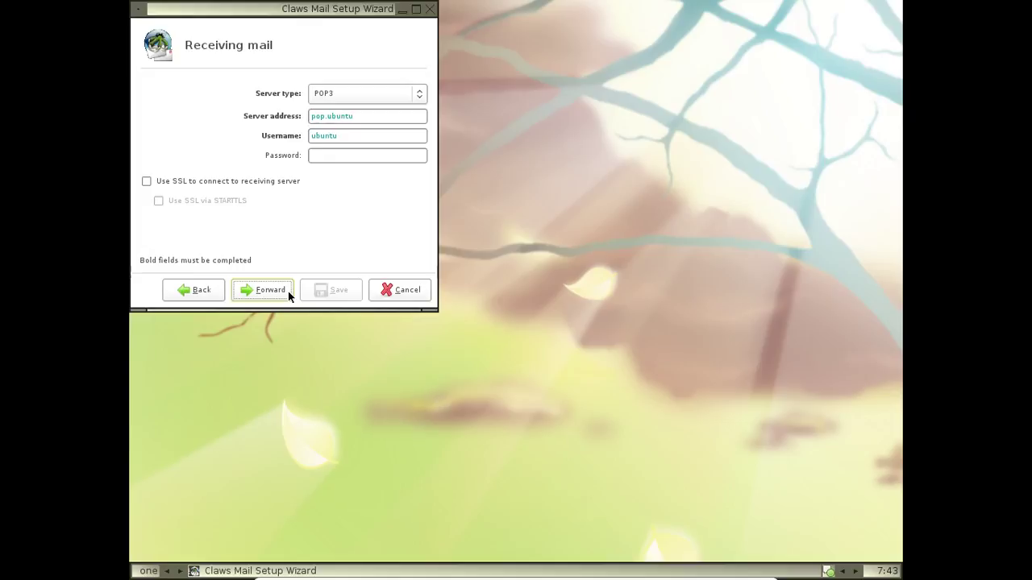
left_click(288, 291)
left_click(288, 291)
left_click(288, 291)
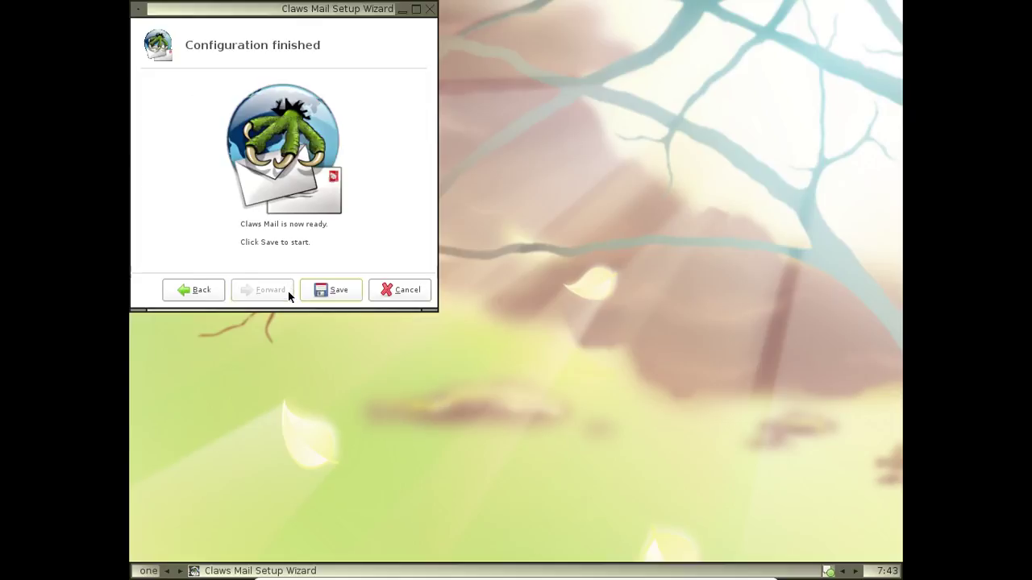
left_click(341, 292)
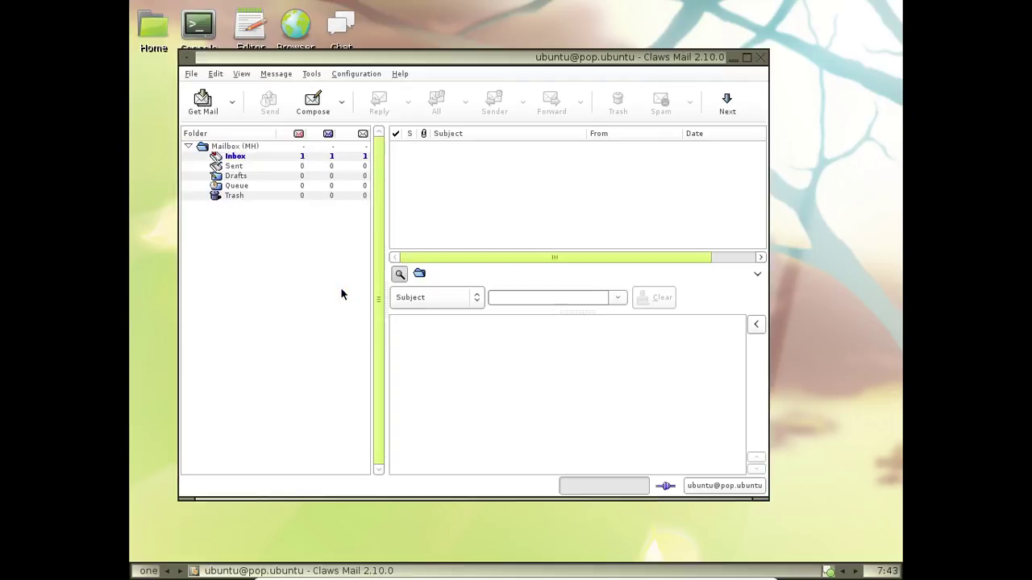
View the About Claws Mail information from the Help menu, then close it
left_click(397, 73)
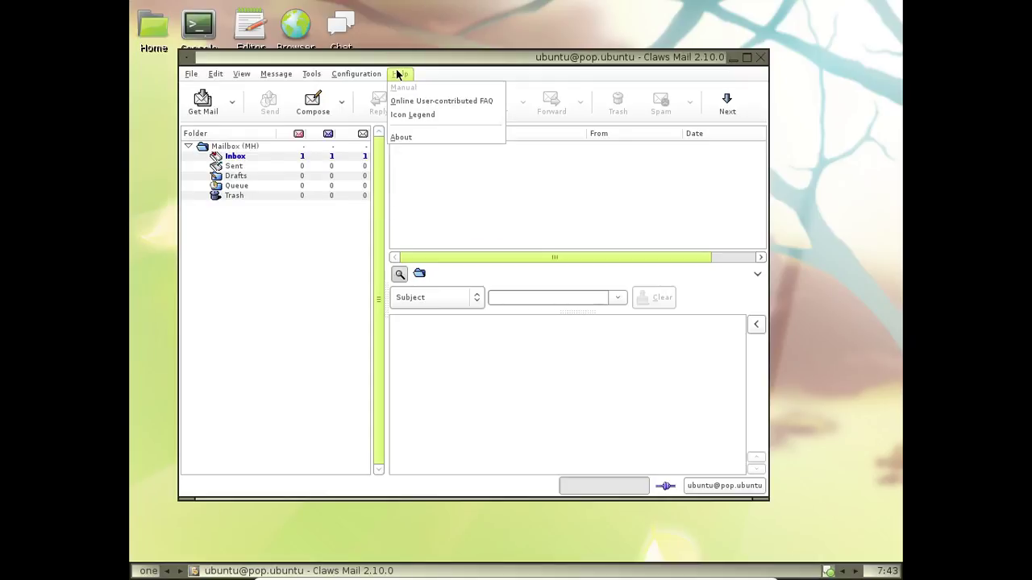
left_click(409, 134)
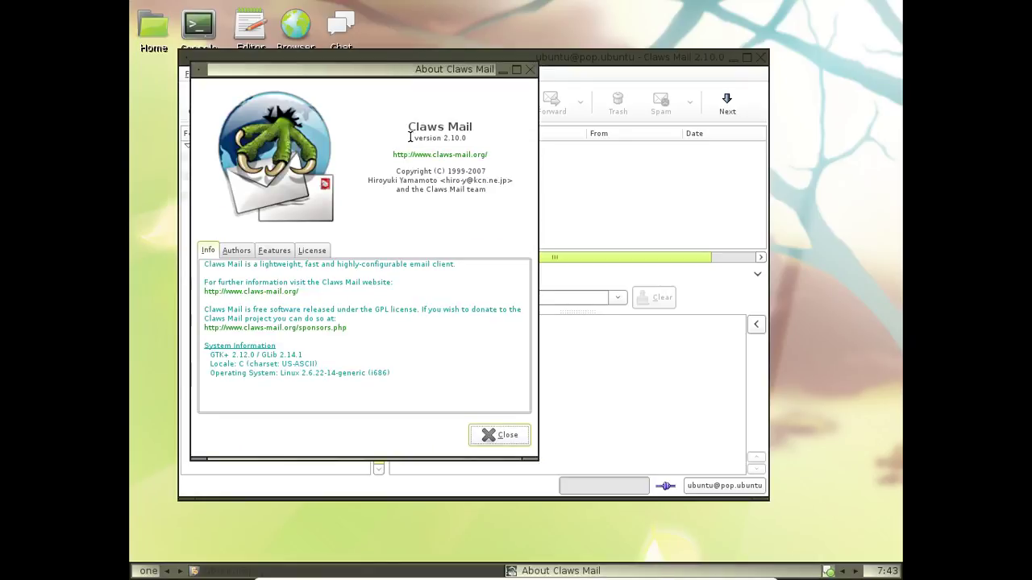
left_click(501, 439)
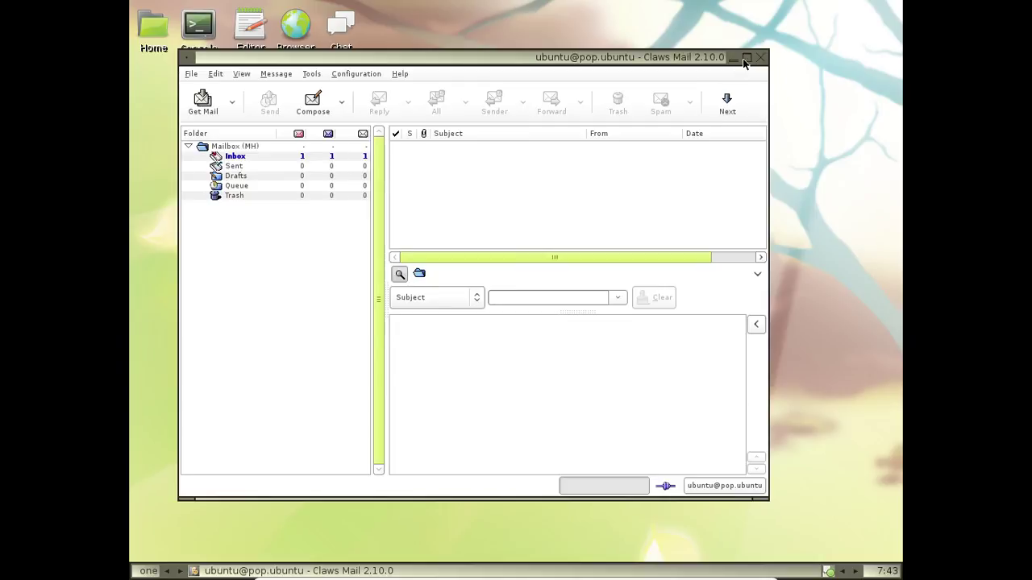
Open the 'Welcome to Claws Mail' message in the Inbox and read through it
left_click(228, 157)
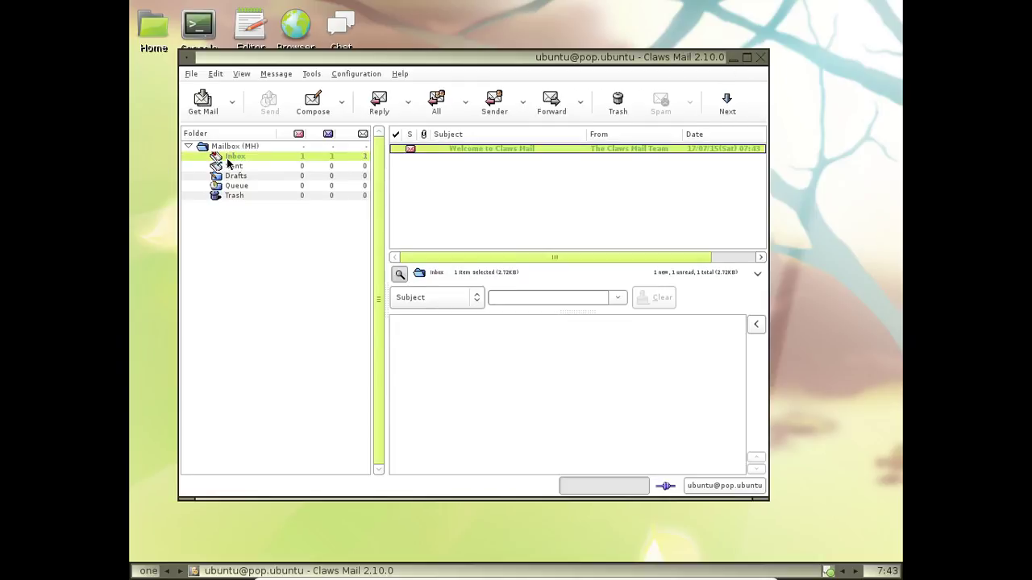
left_click(489, 149)
scroll(604, 378, "down", 10)
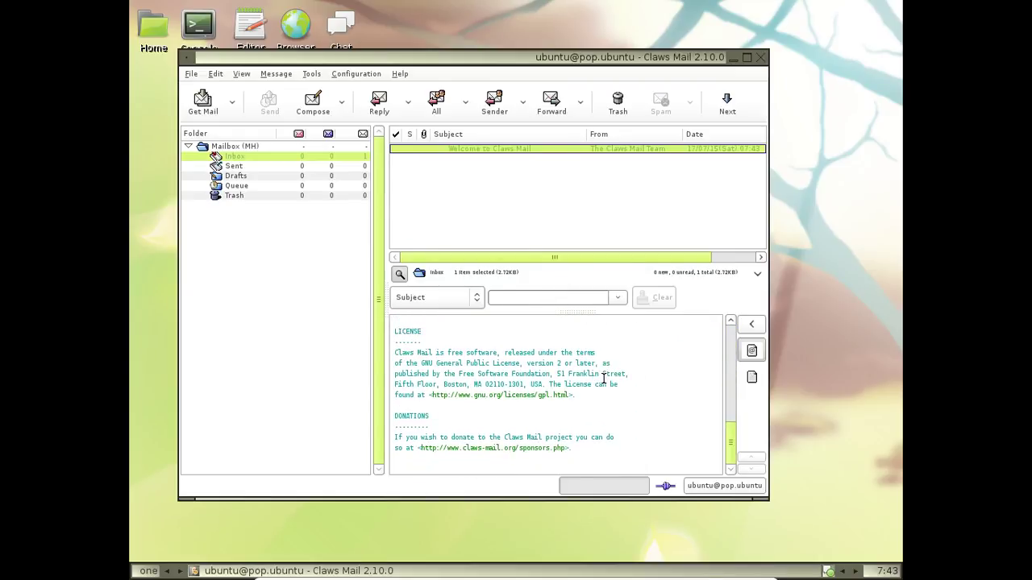
scroll(603, 379, "up", 3)
left_click(517, 382)
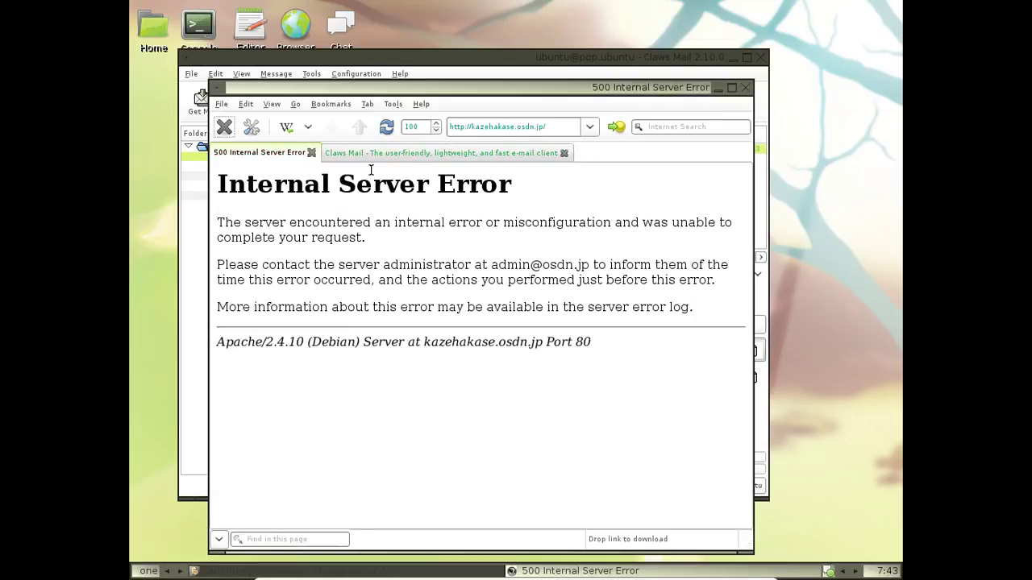
left_click(310, 153)
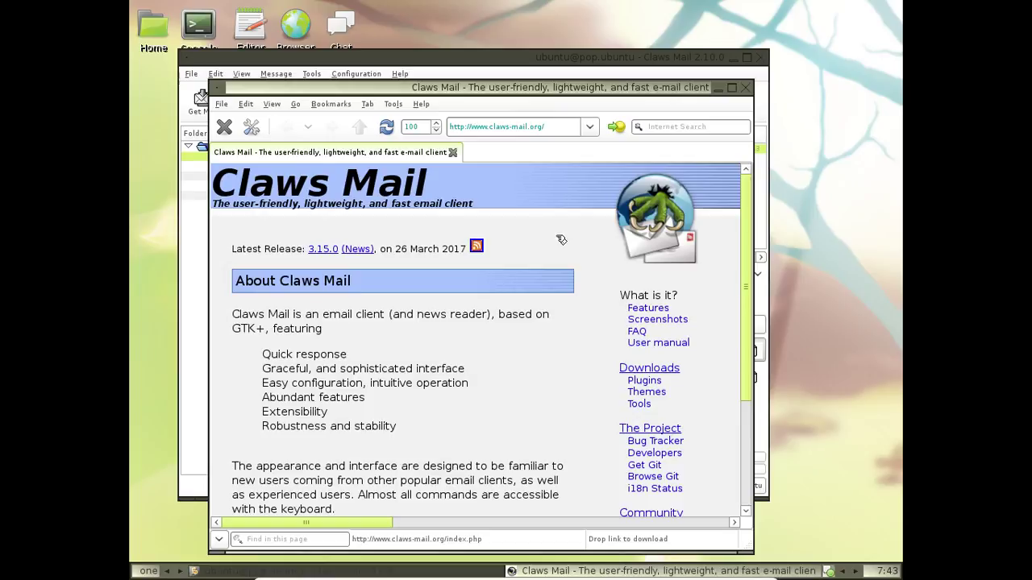
scroll(558, 239, "down", 5)
scroll(556, 239, "up", 5)
left_click(641, 333)
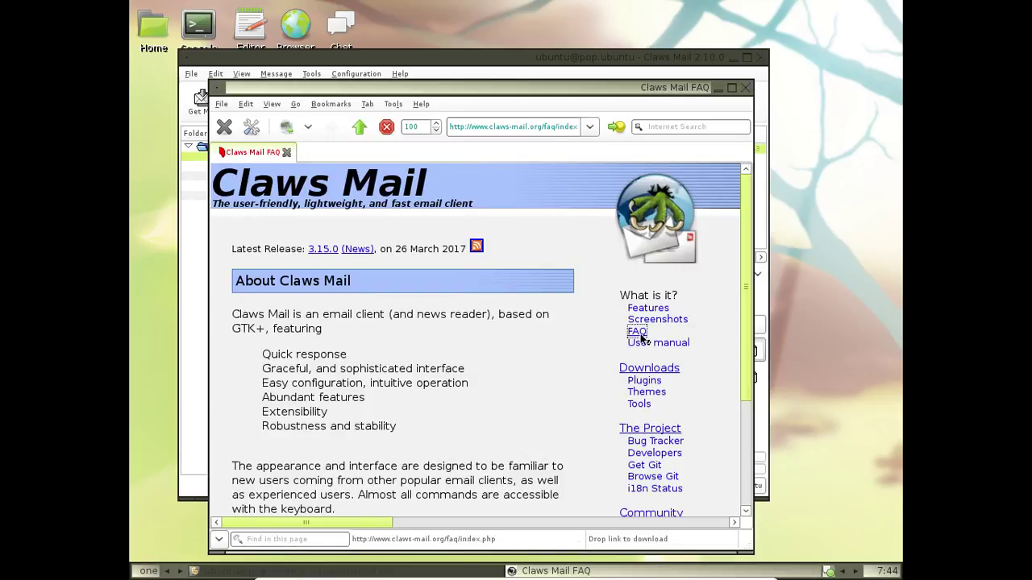
scroll(640, 339, "down", 4)
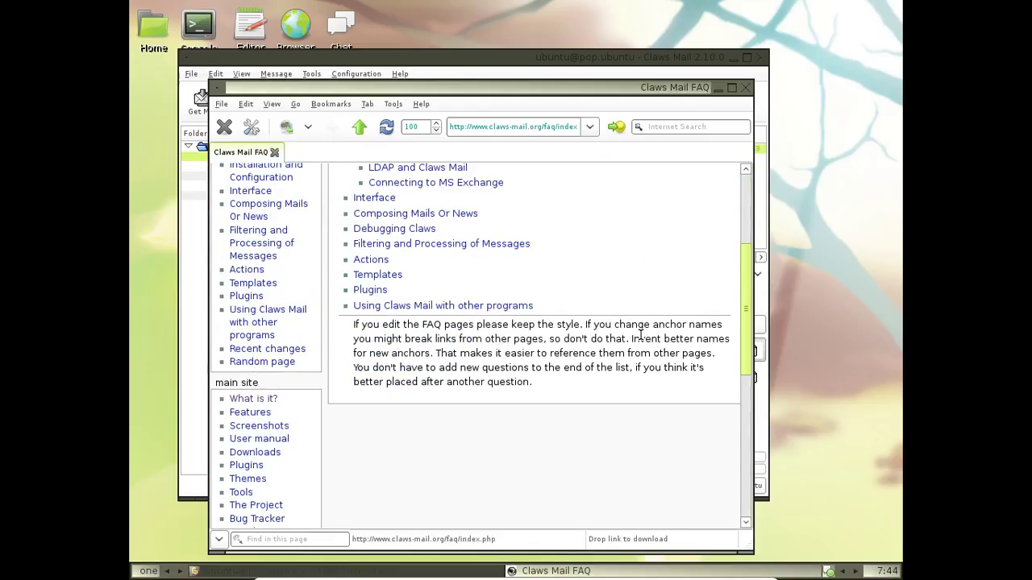
scroll(640, 339, "up", 3)
left_click(403, 255)
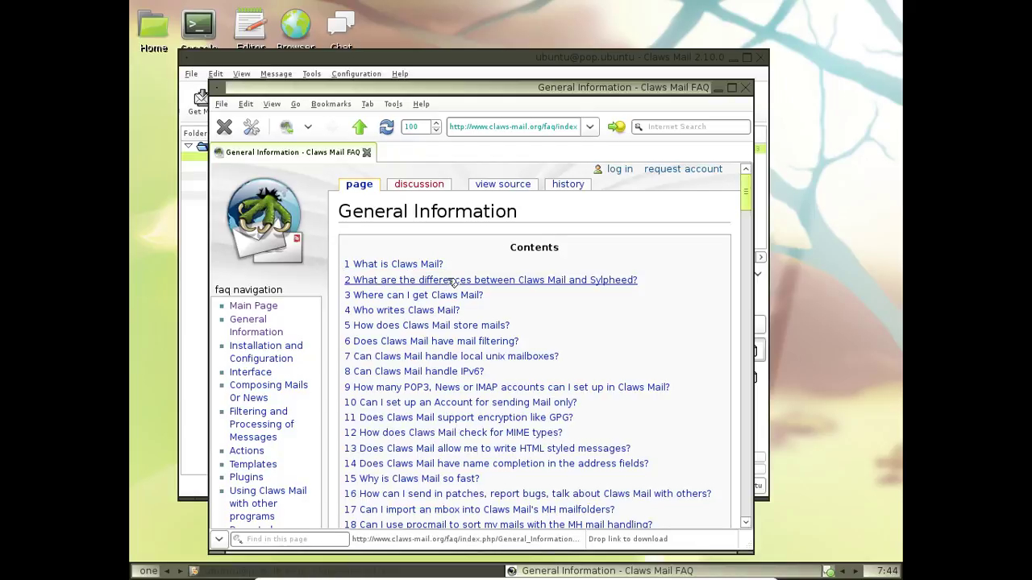
left_click(433, 271)
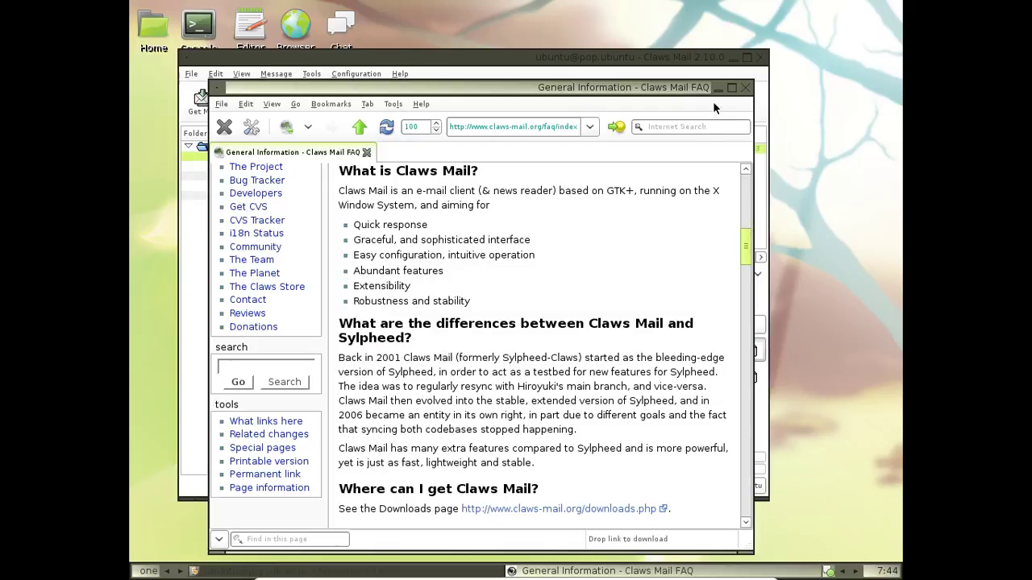
left_click(745, 88)
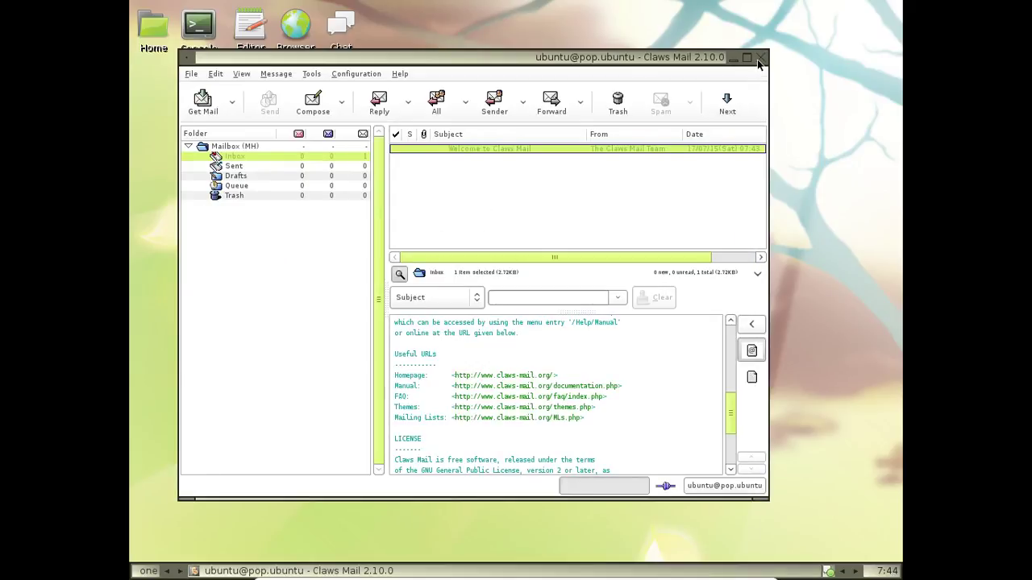
Close Claws Mail and shut down Fluxbuntu through the desktop menu's Quit > Shutdown
left_click(759, 57)
right_click(455, 68)
mouse_move(455, 234)
mouse_move(468, 300)
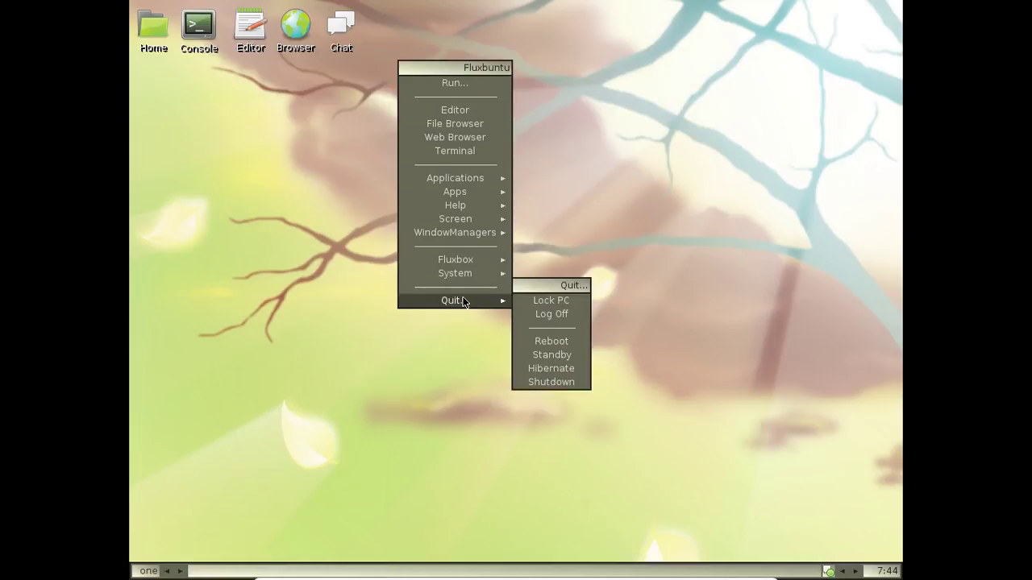
left_click(551, 382)
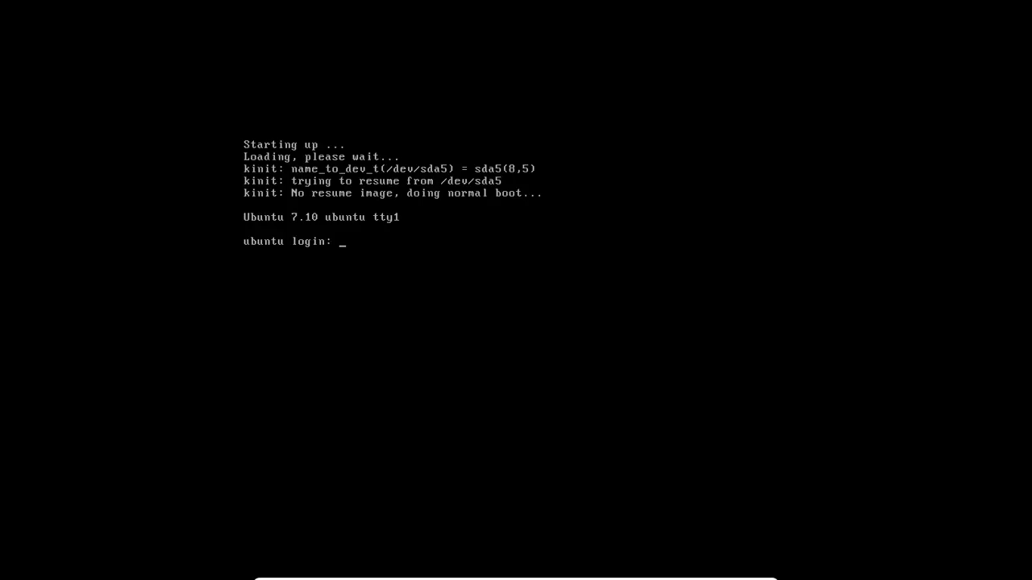